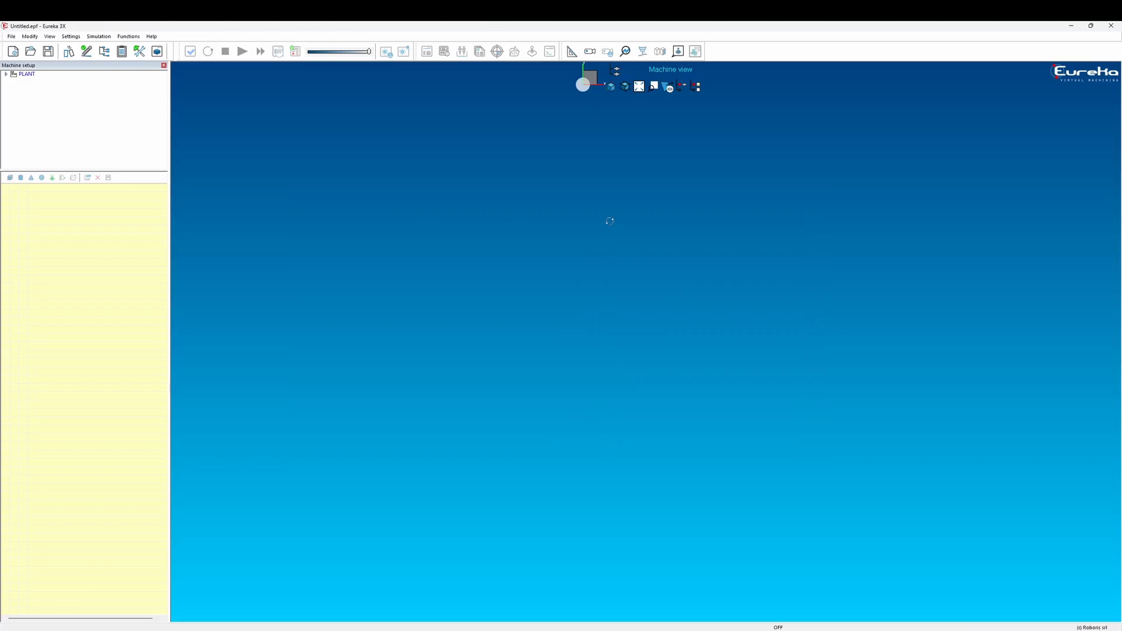
# Step: Create a new project named Project-2 from the HAAS_VF2_Empty Table Template
pyautogui.click(11, 36)
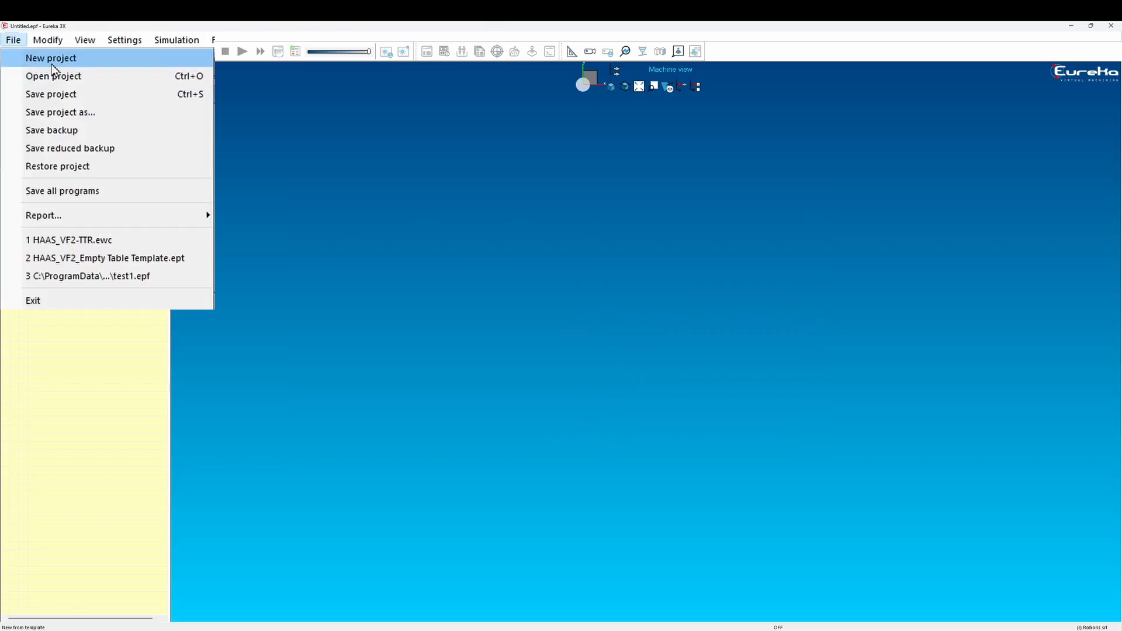
pyautogui.click(52, 61)
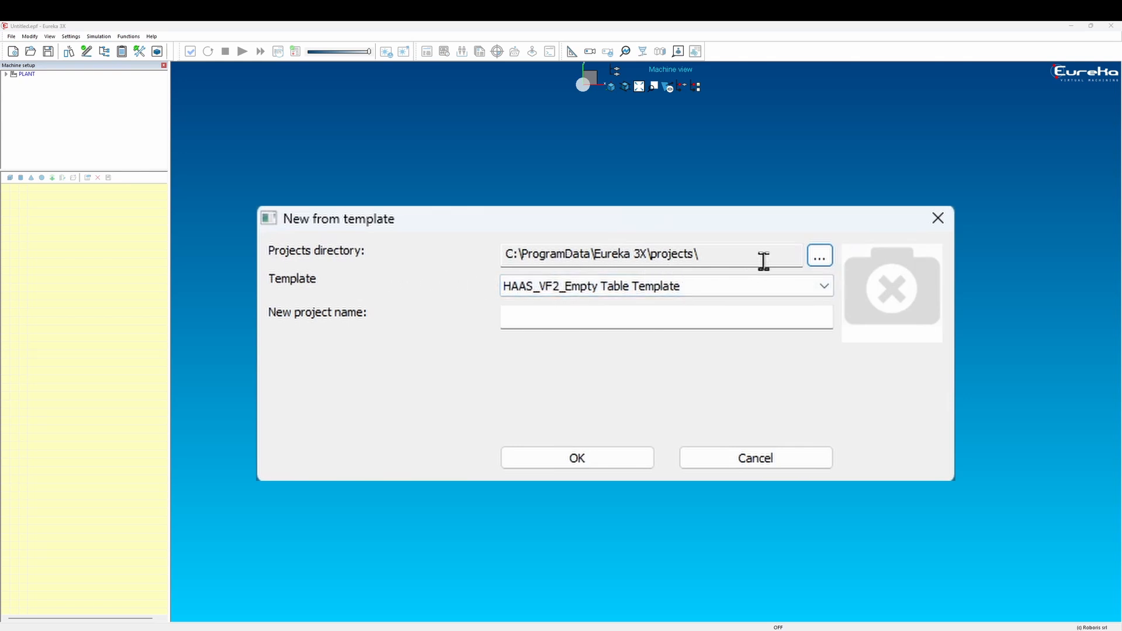
pyautogui.click(827, 290)
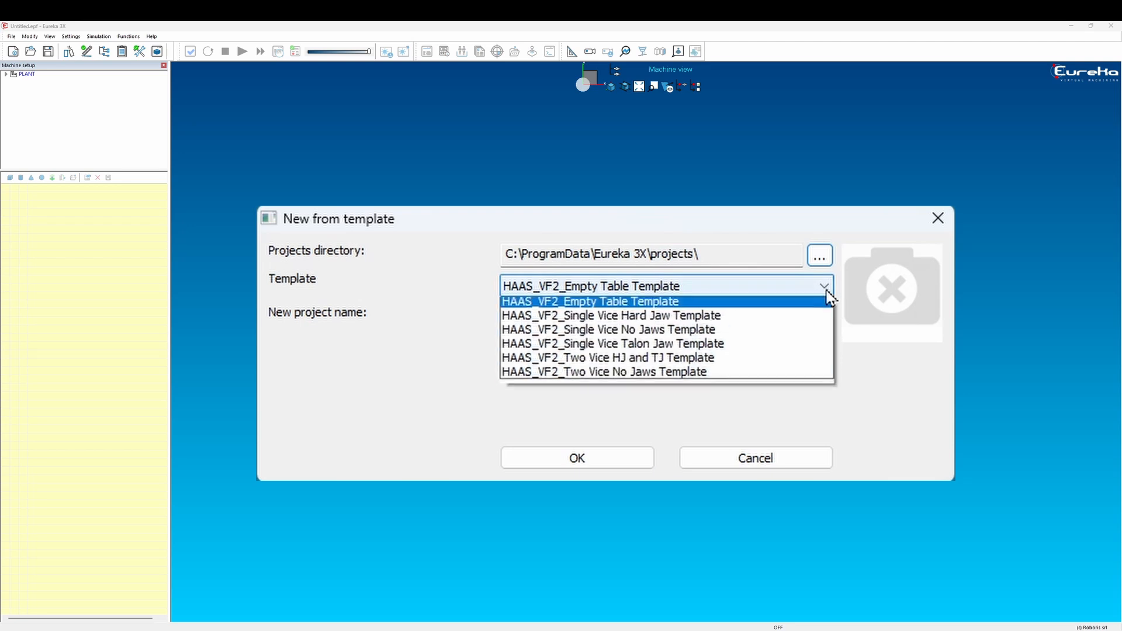
pyautogui.click(796, 304)
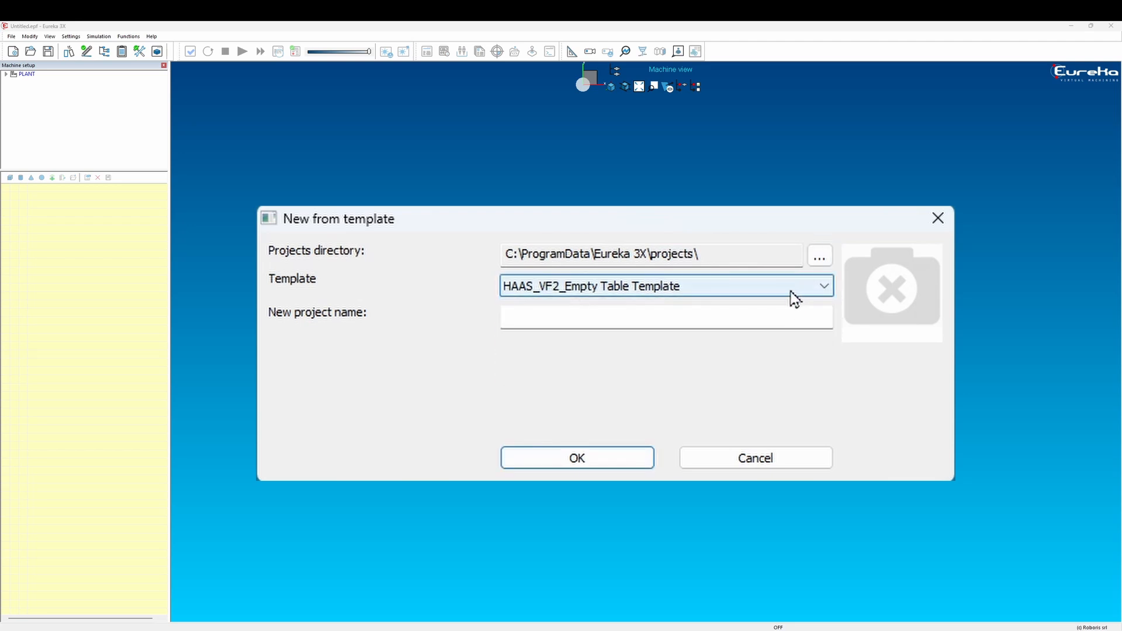
pyautogui.click(576, 316)
pyautogui.write('Project')
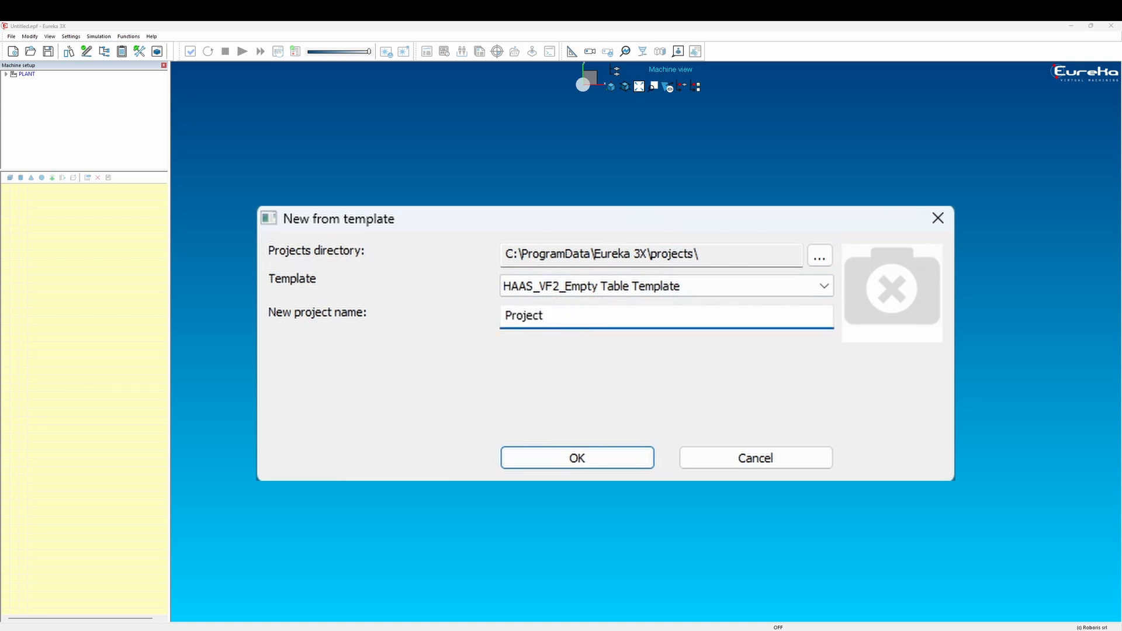
pyautogui.write('-2')
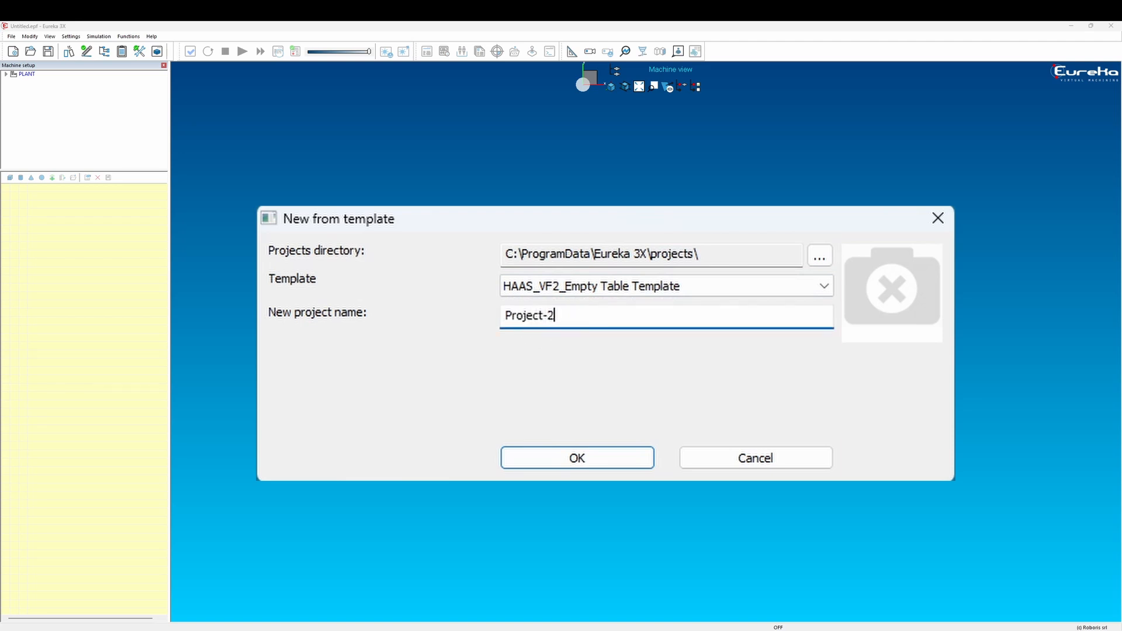
pyautogui.click(572, 465)
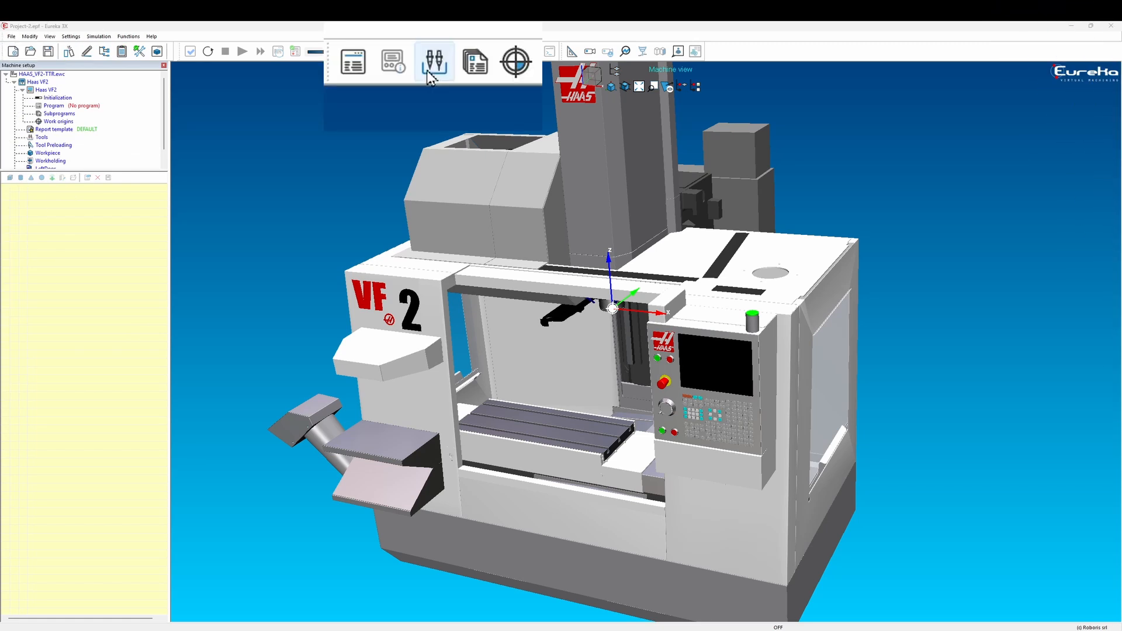
# Step: Open the project's tool database and start importing tools from the Tool Library folder inside the Eureka 3X data folder
pyautogui.click(462, 52)
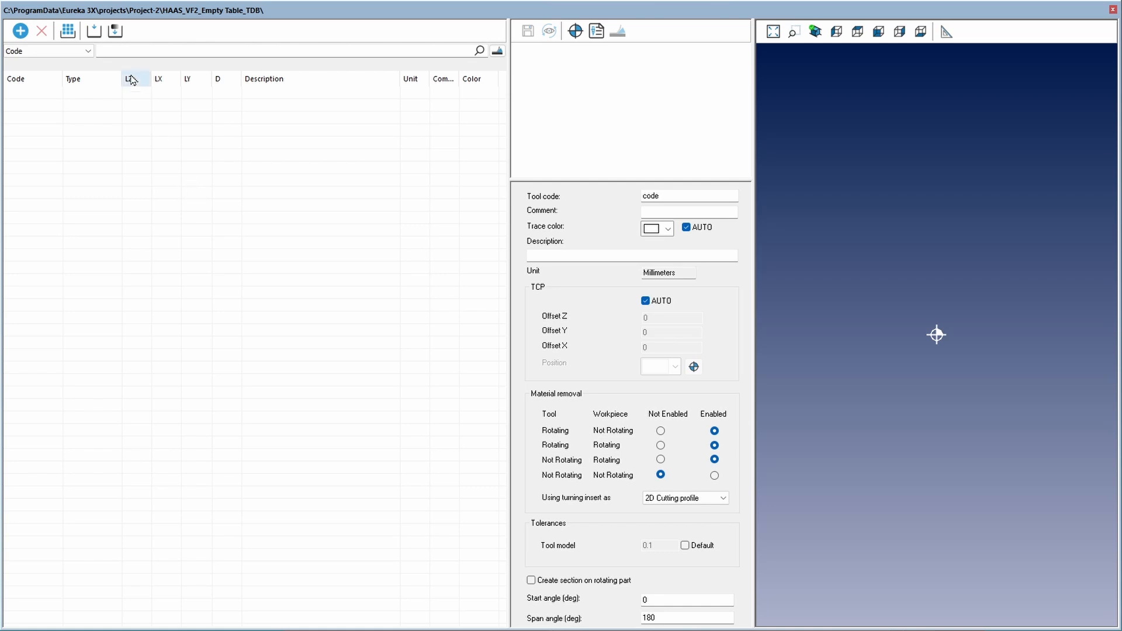
pyautogui.click(116, 31)
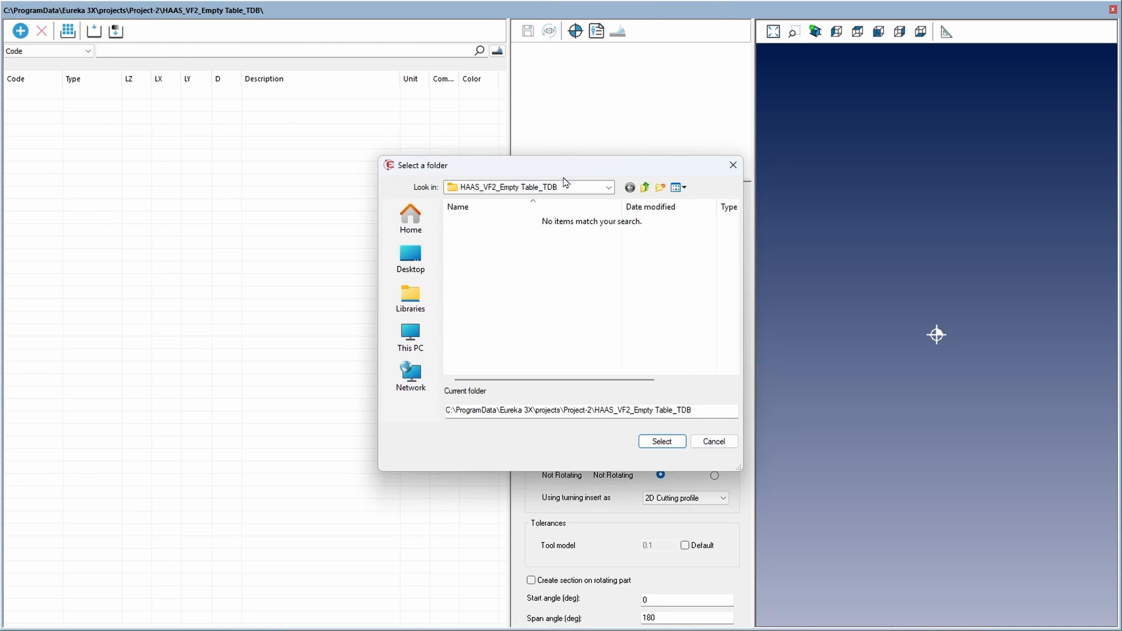
pyautogui.click(608, 188)
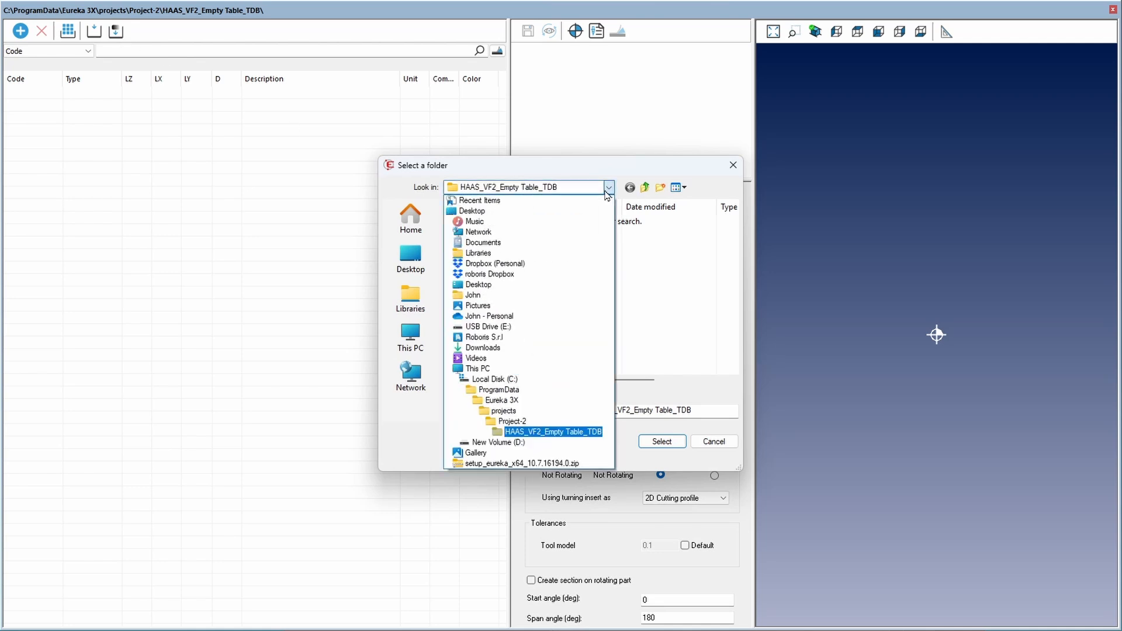
pyautogui.click(562, 408)
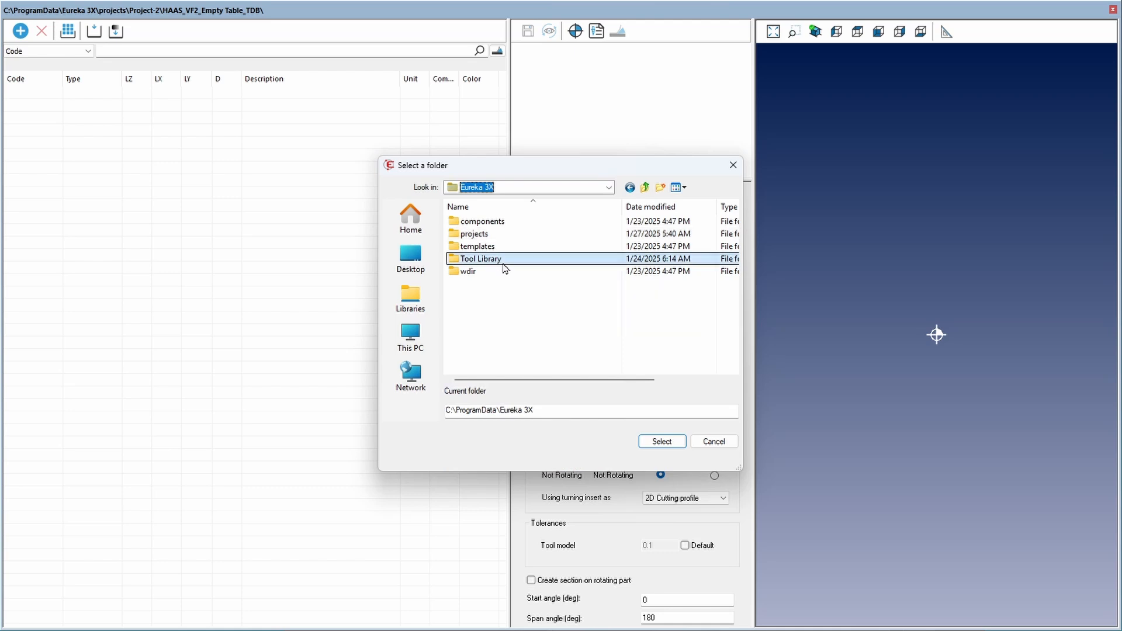
pyautogui.doubleClick(567, 259)
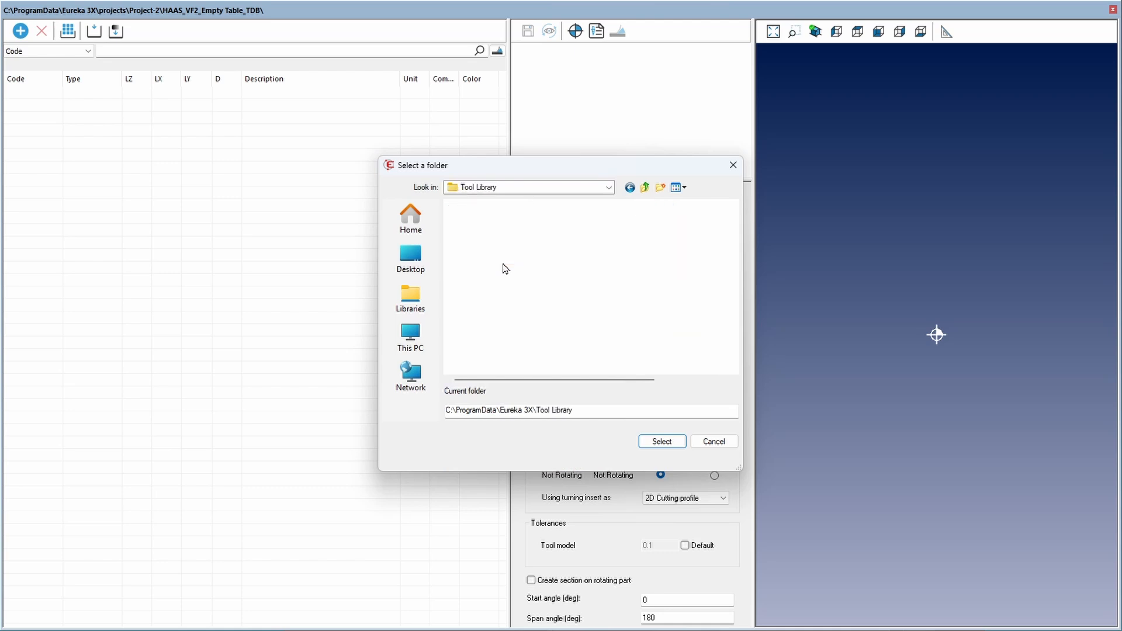
pyautogui.click(662, 442)
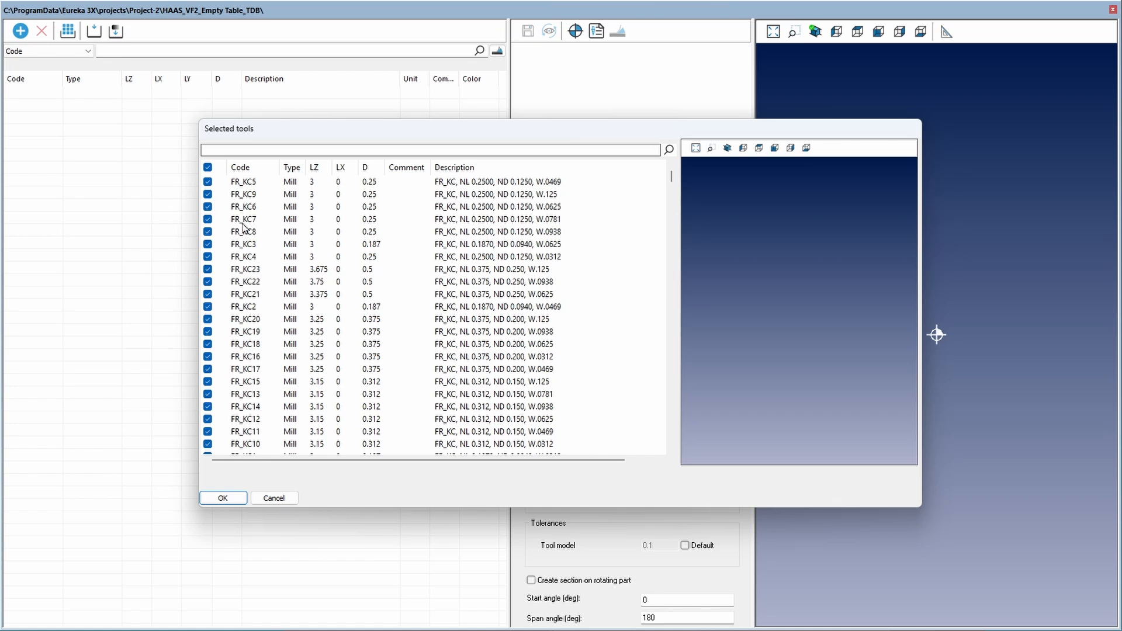
# Step: Preview the FR_KC9 and FR_KC5 mills, deselect all tools and import only FR_KC5
pyautogui.click(250, 196)
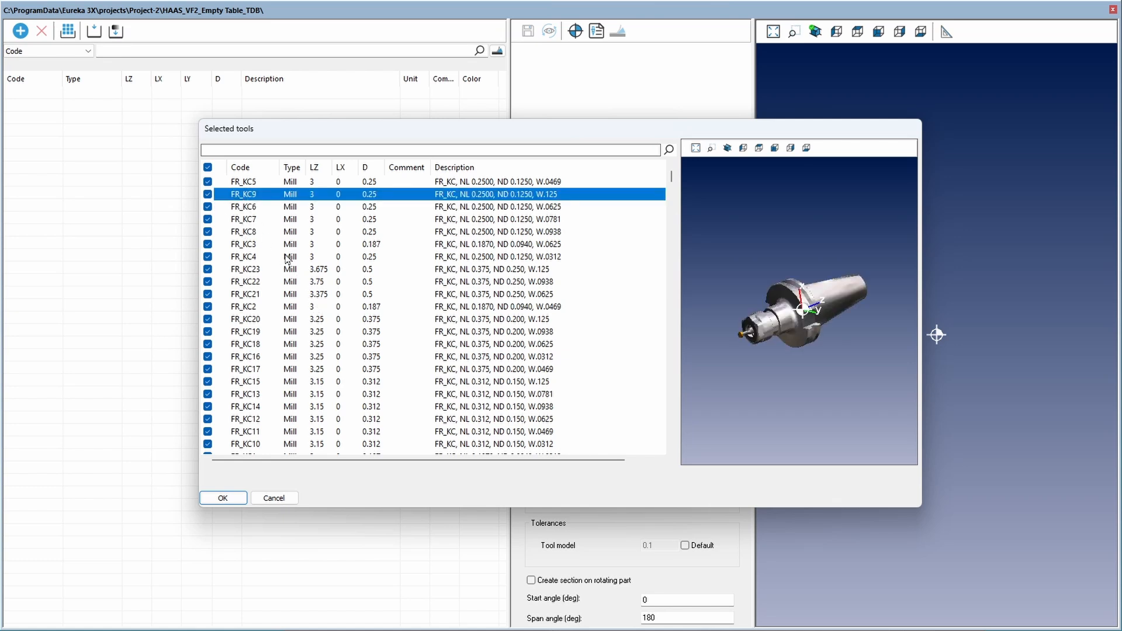
pyautogui.click(252, 186)
pyautogui.scroll(5, 764, 303)
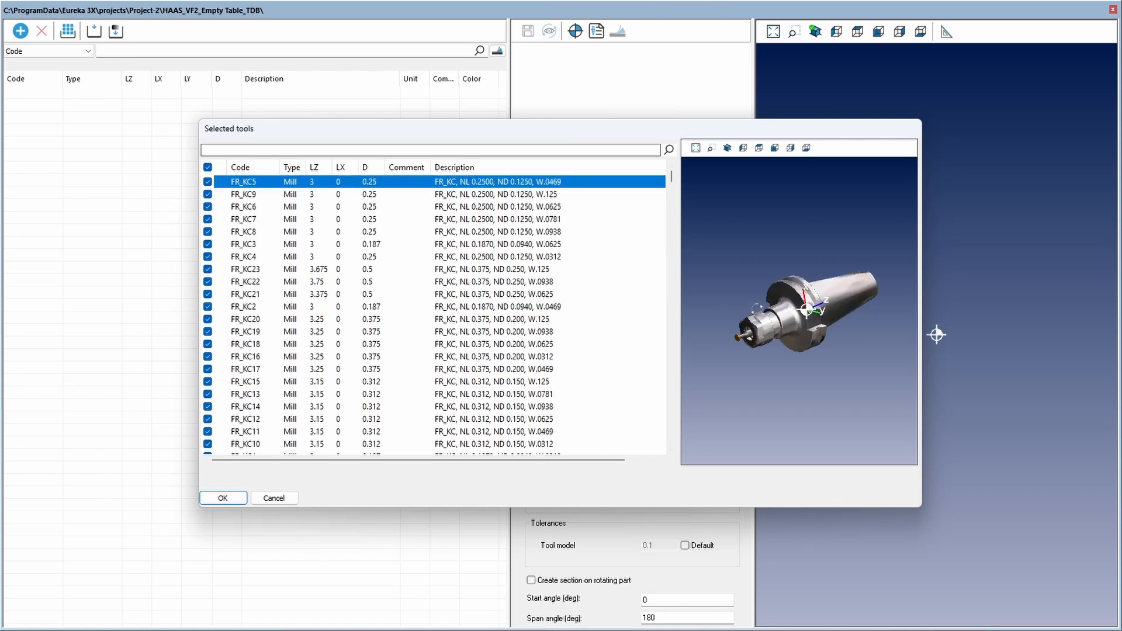
pyautogui.scroll(4, 702, 369)
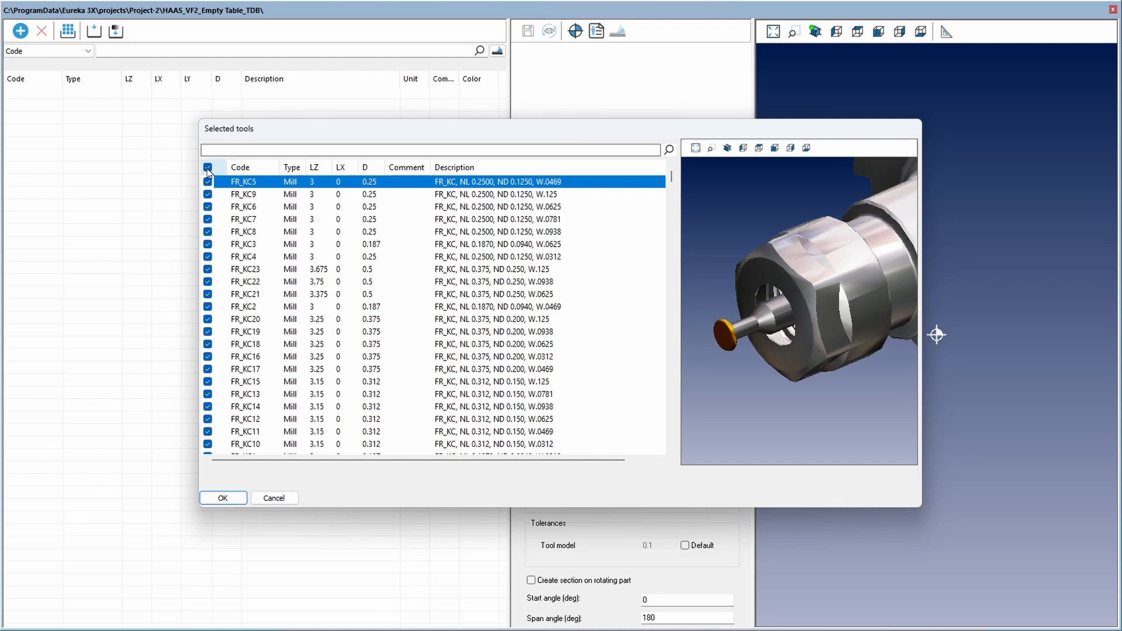
pyautogui.click(207, 167)
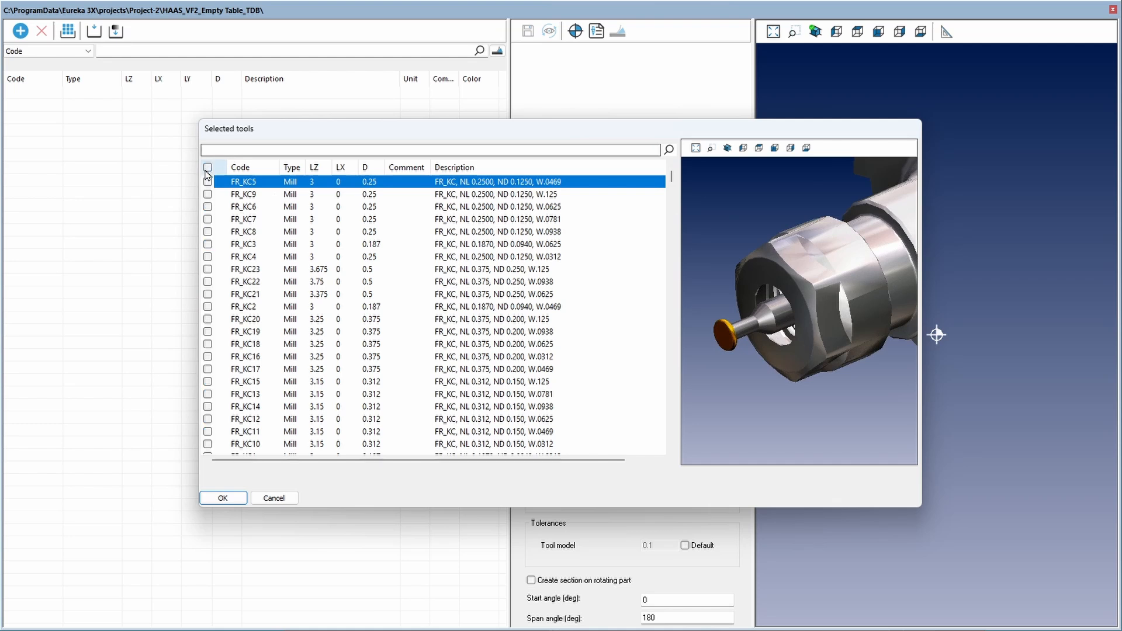
pyautogui.click(207, 181)
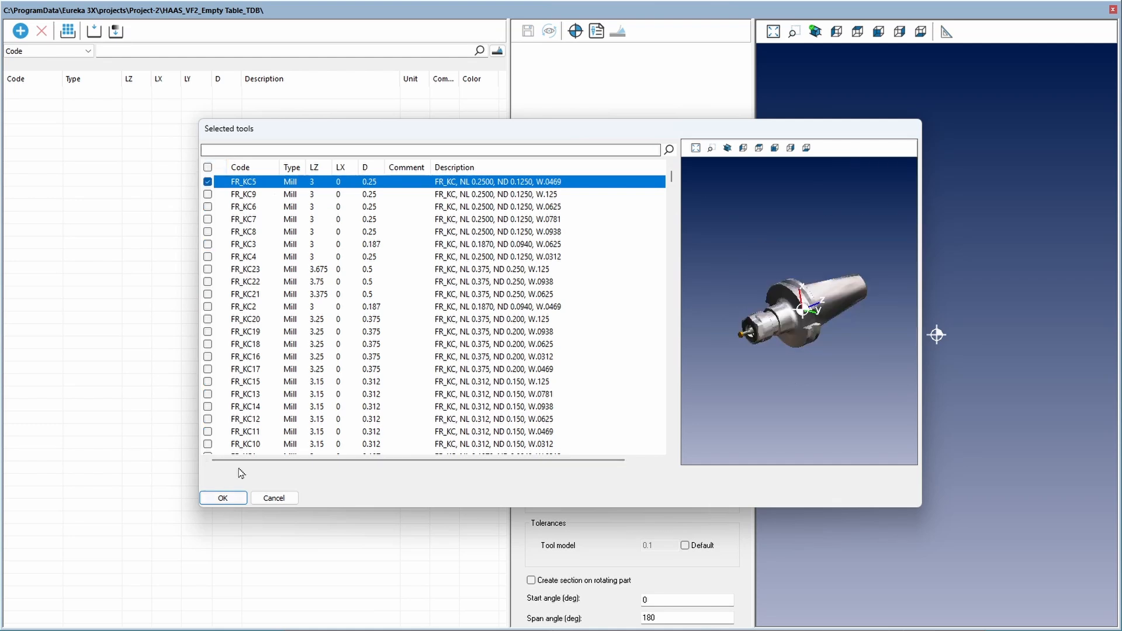
pyautogui.click(224, 498)
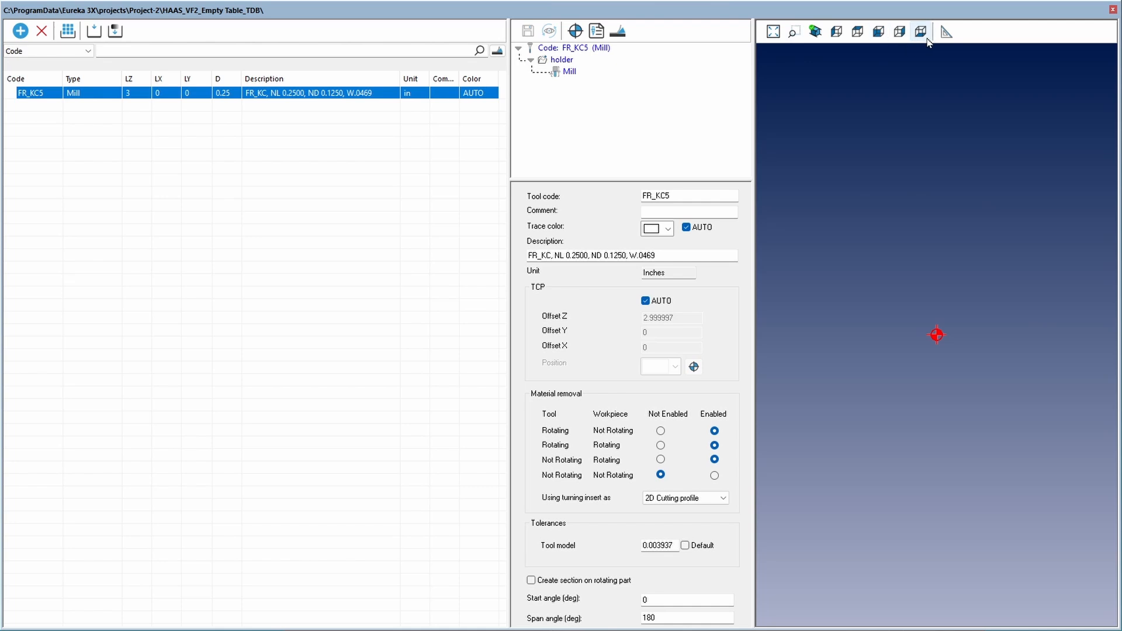
# Step: Change the imported FR_KC5 mill's tool code to 1 and save the tool
pyautogui.click(841, 38)
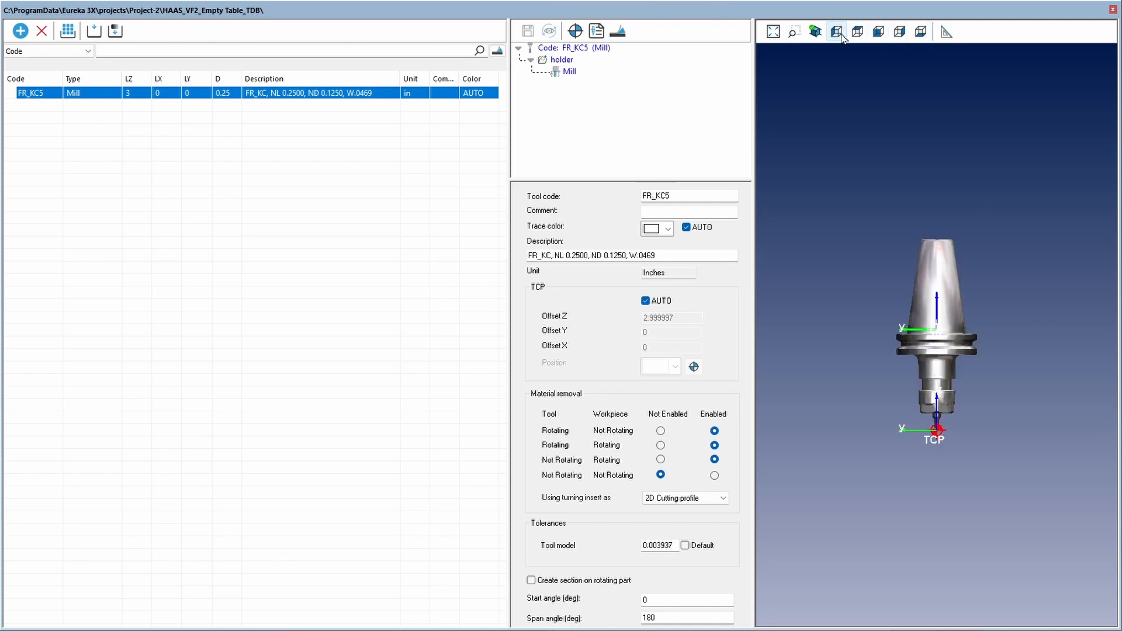
pyautogui.scroll(5, 934, 425)
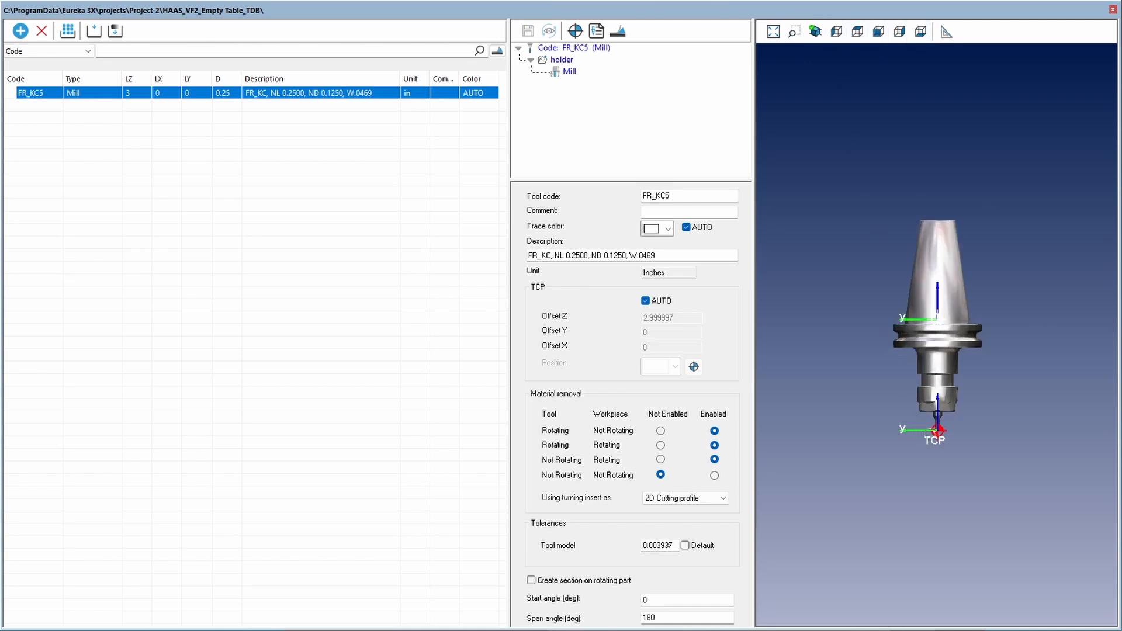
pyautogui.scroll(4, 935, 427)
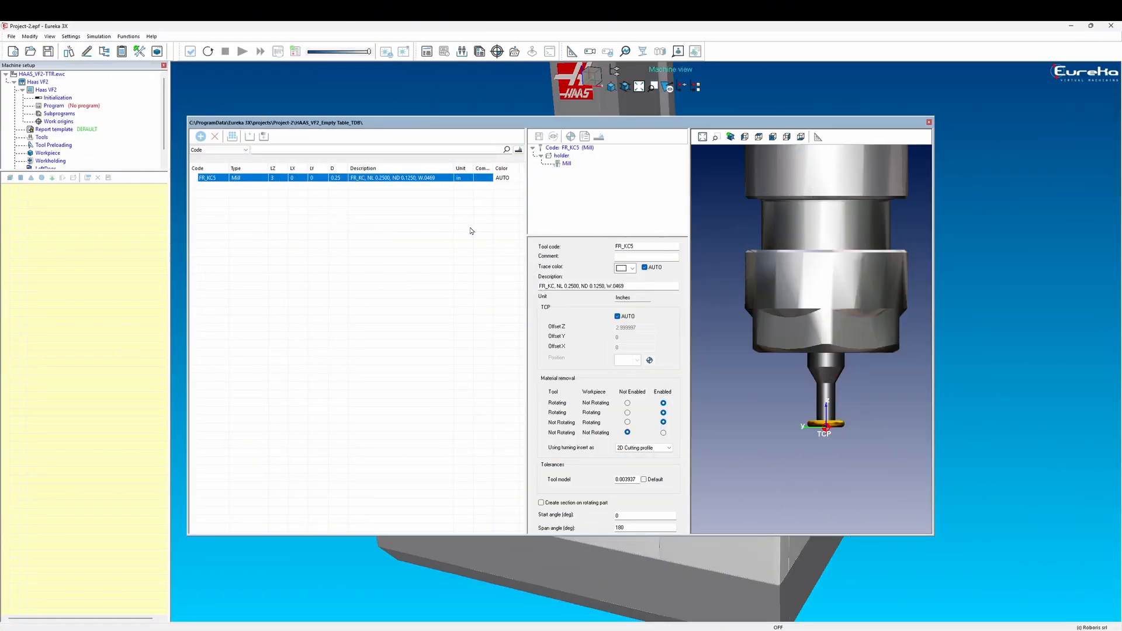
pyautogui.click(359, 181)
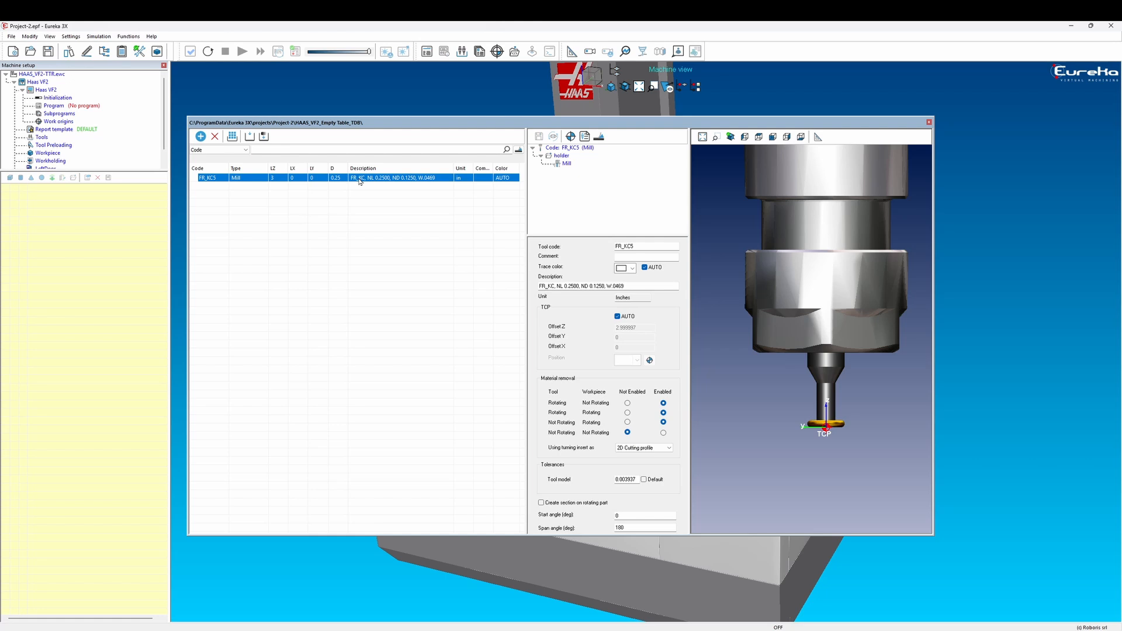
pyautogui.doubleClick(628, 246)
pyautogui.write('1')
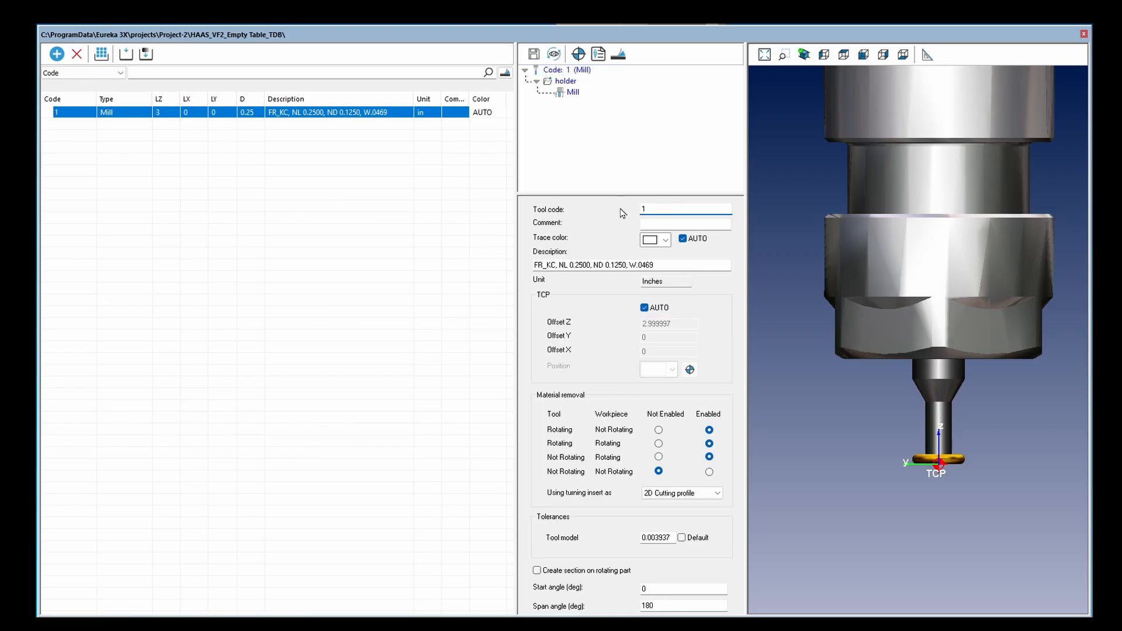
pyautogui.click(535, 56)
# Step: Clone tool 1 and set the copy's tool code to 2
pyautogui.rightClick(174, 117)
pyautogui.click(197, 121)
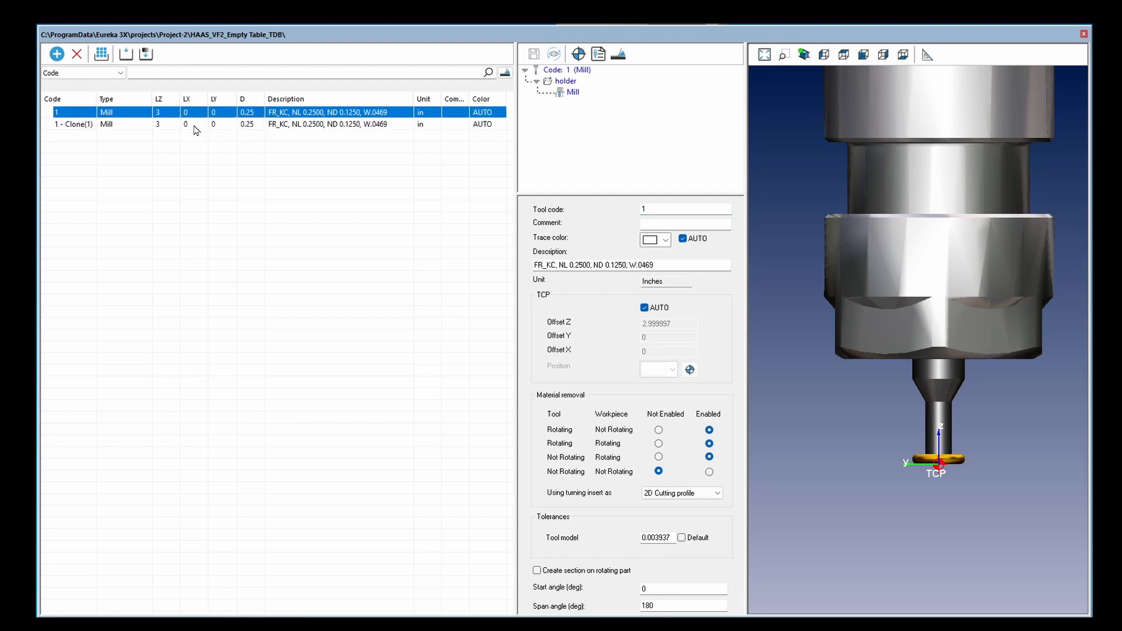
pyautogui.click(196, 125)
pyautogui.click(575, 72)
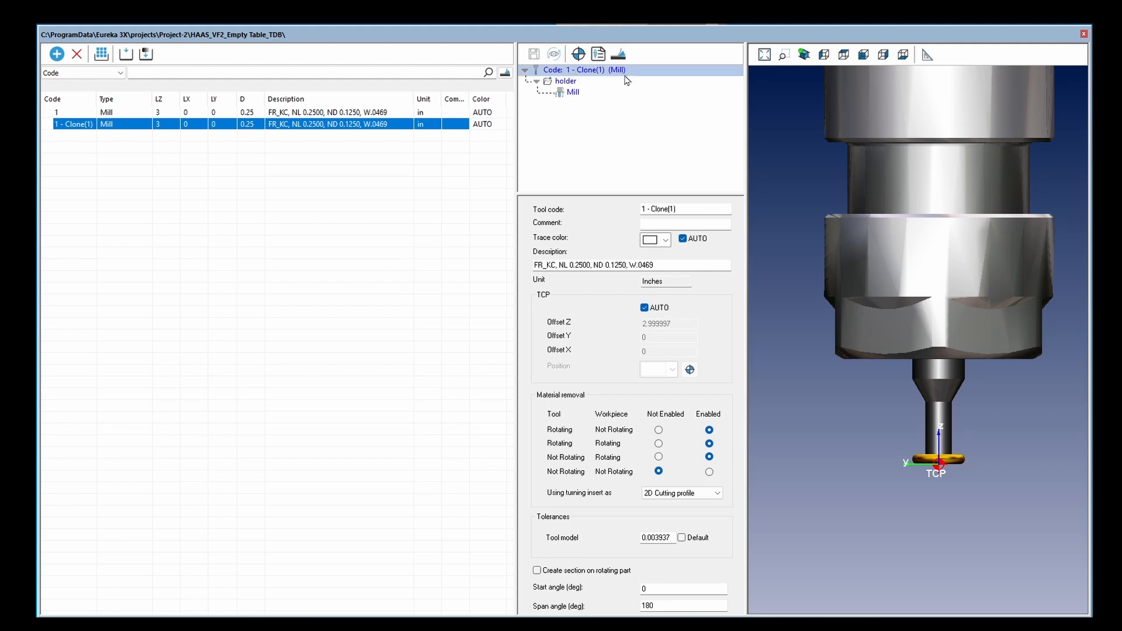
pyautogui.moveTo(695, 209); pyautogui.dragTo(617, 215)
pyautogui.write('2')
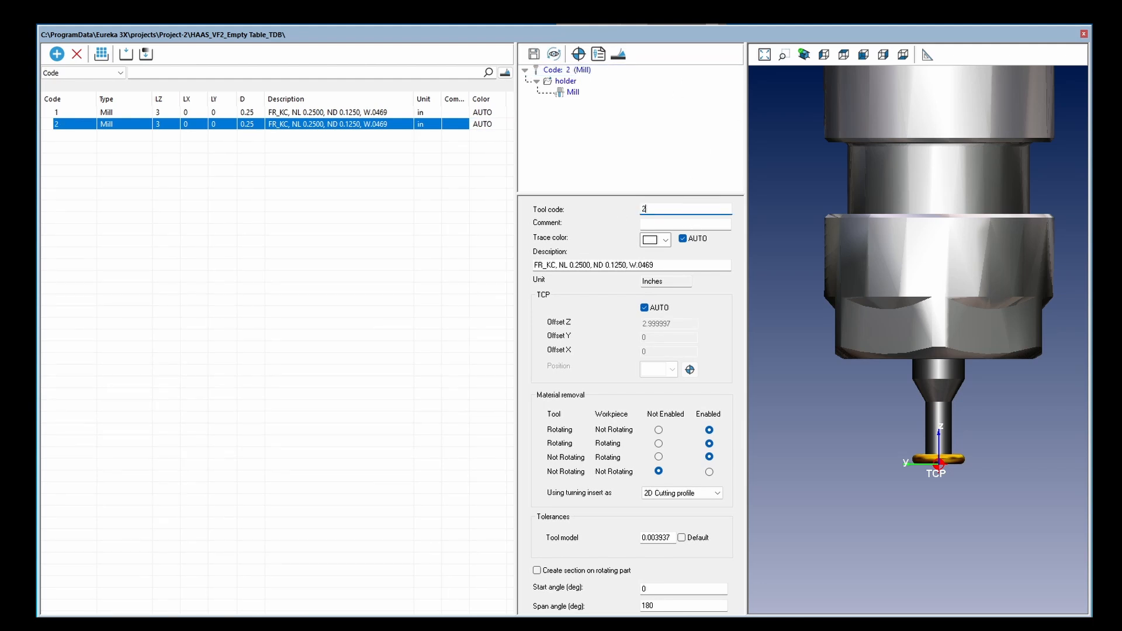
# Step: In tool 2's mill geometry, set the cutting height H1 to 0.125 and the cutting diameter D to 0.375
pyautogui.click(573, 92)
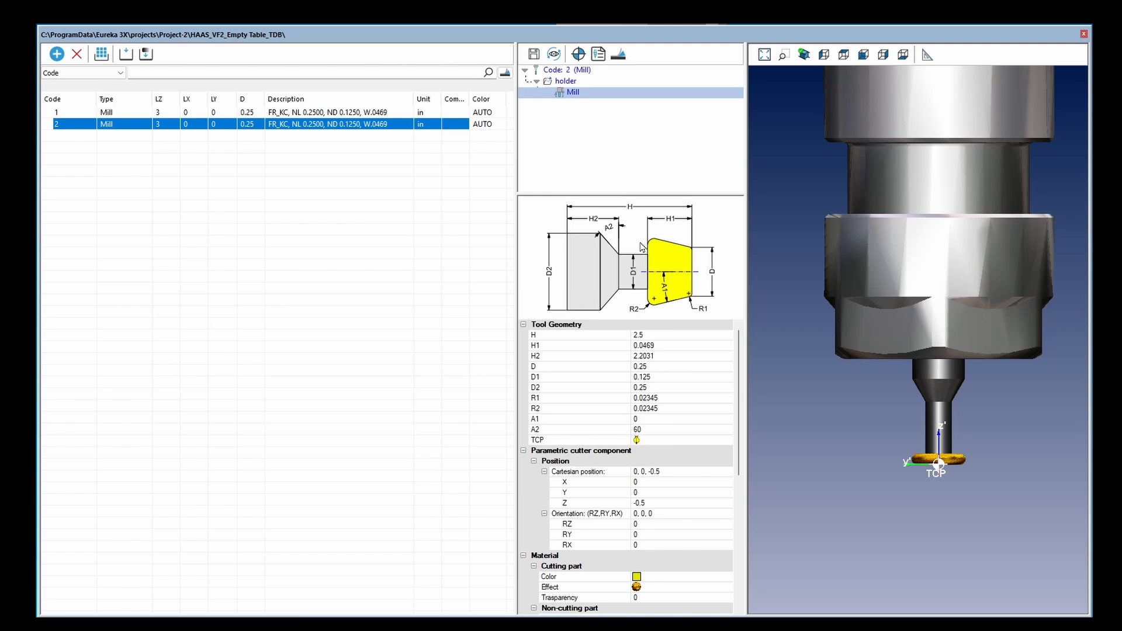
pyautogui.click(661, 346)
pyautogui.moveTo(668, 345); pyautogui.dragTo(627, 353)
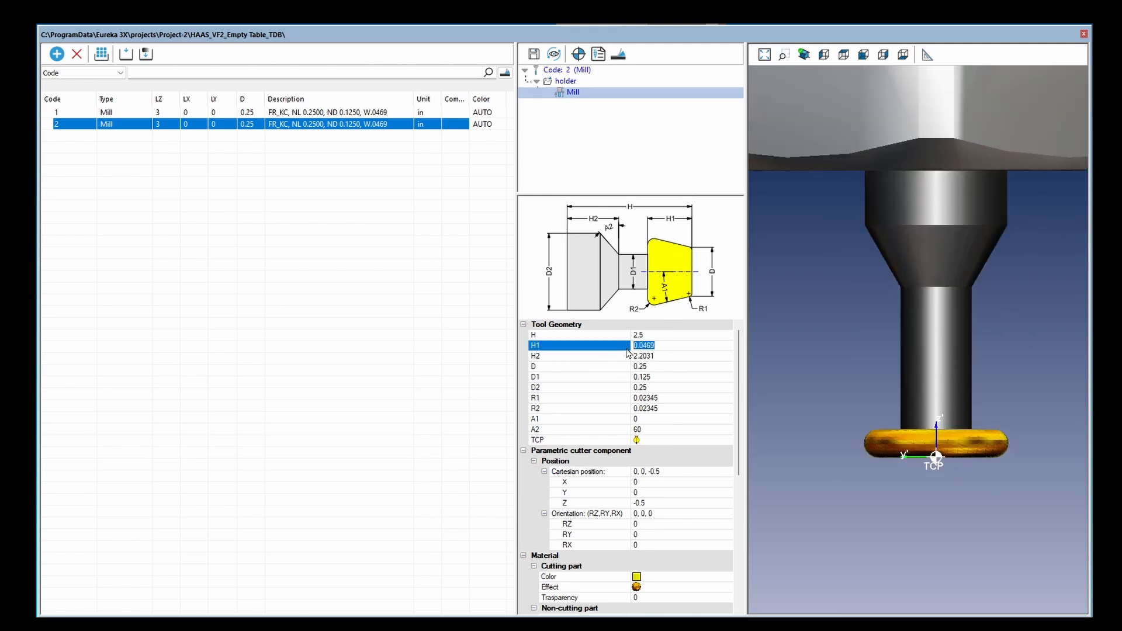
pyautogui.write('.125')
pyautogui.press('Return')
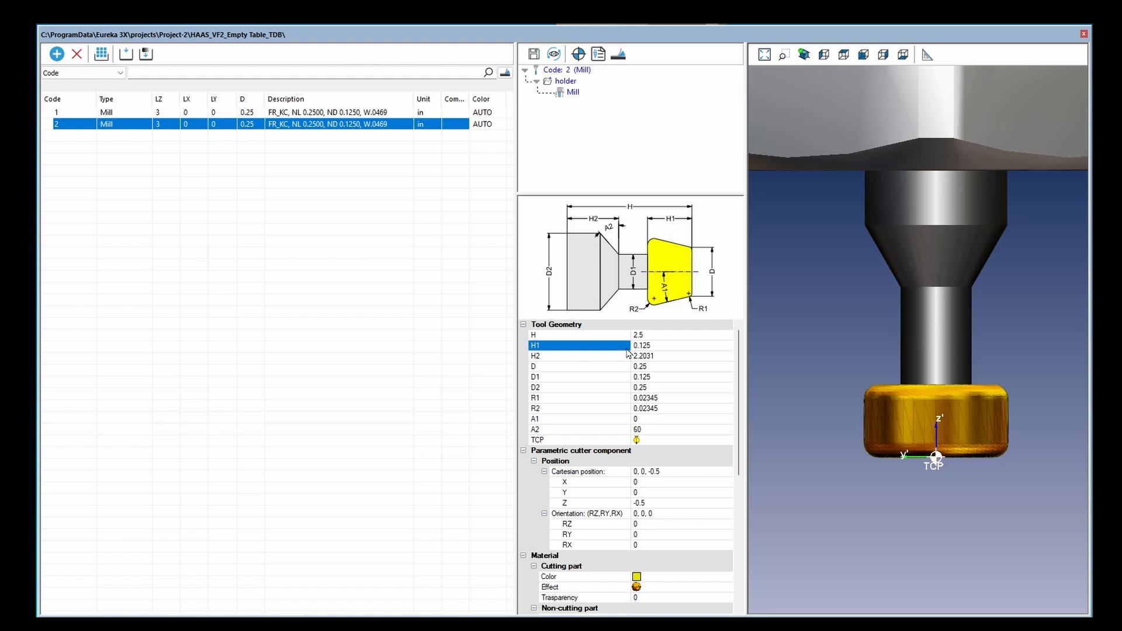
pyautogui.click(618, 368)
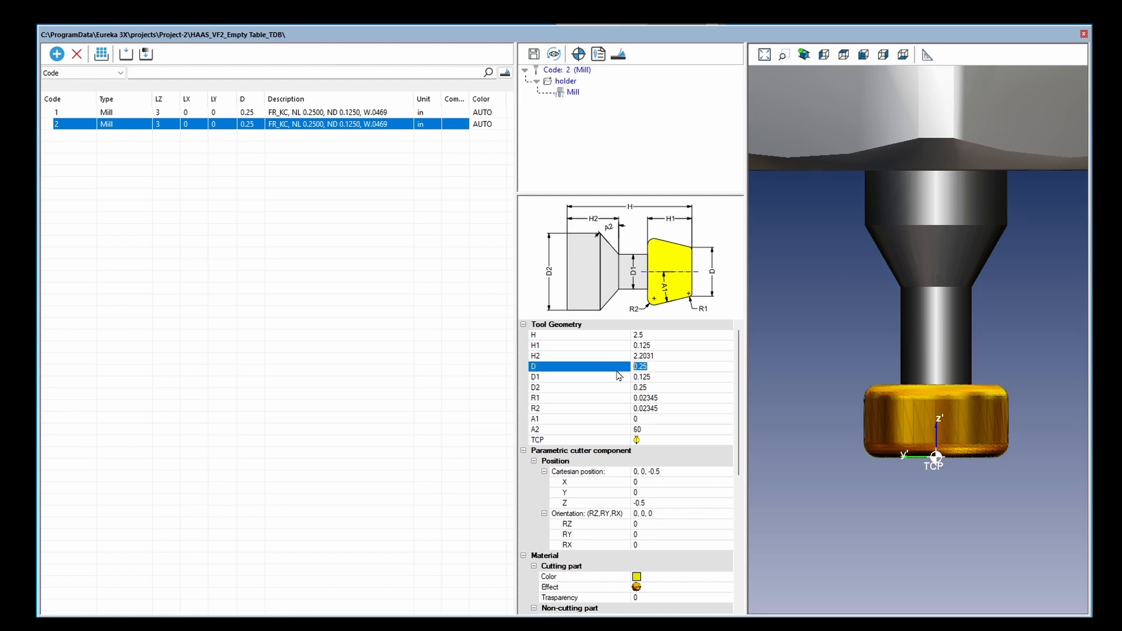
pyautogui.press('BackSpace')
pyautogui.write('.375')
pyautogui.press('Return')
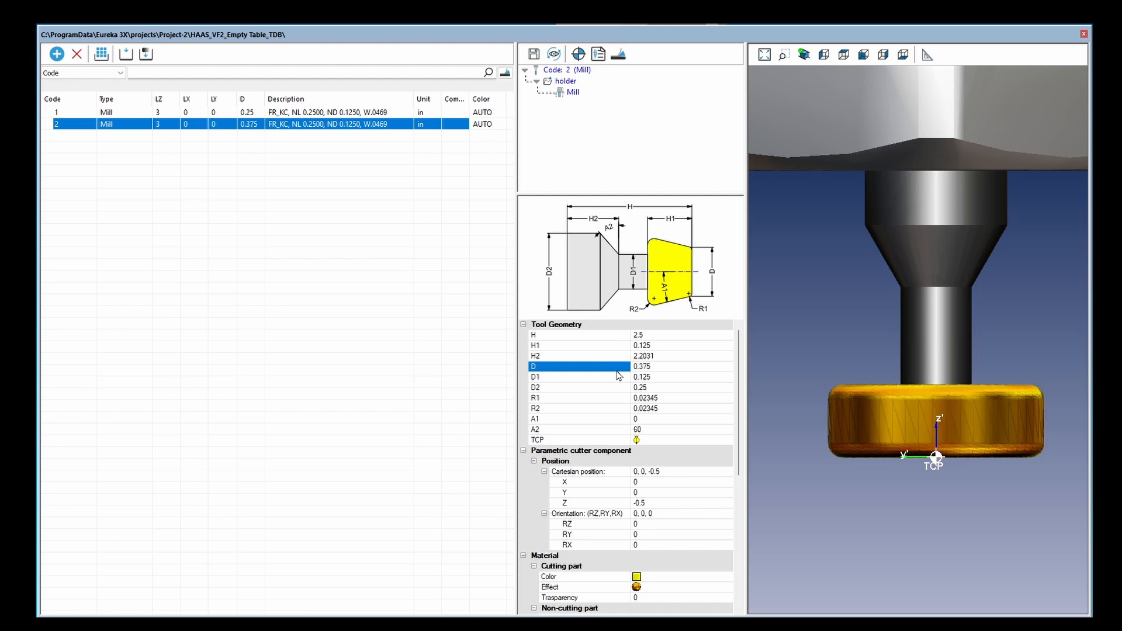
# Step: Set both corner radii R1 and R2 of tool 2's cutter to 0.0625
pyautogui.click(616, 398)
pyautogui.write('.062')
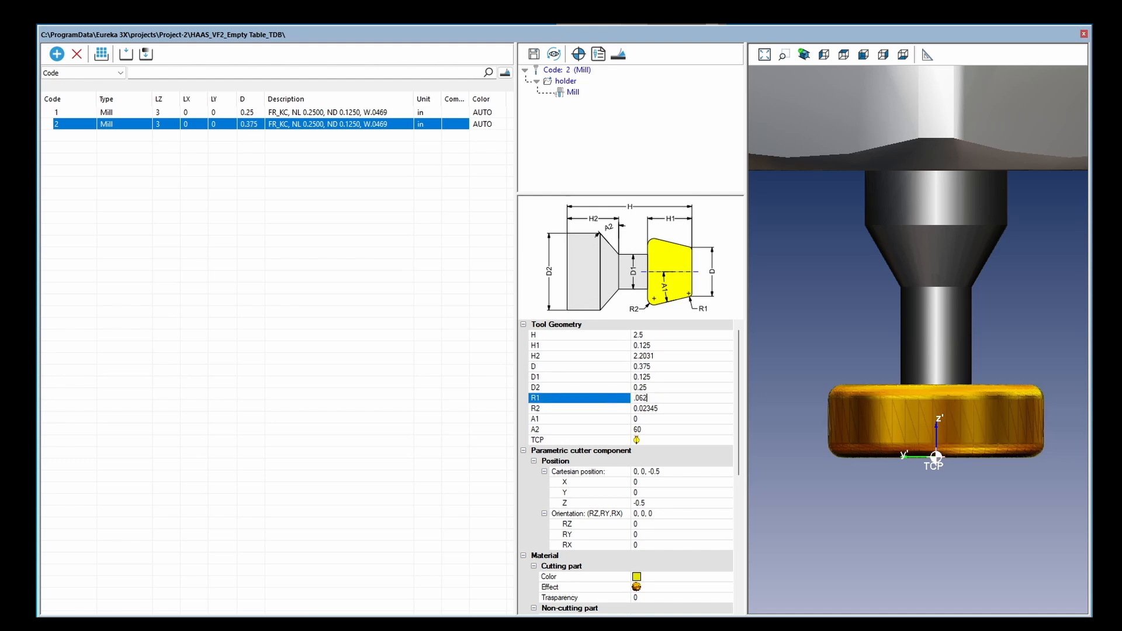
pyautogui.write('5')
pyautogui.press('Return')
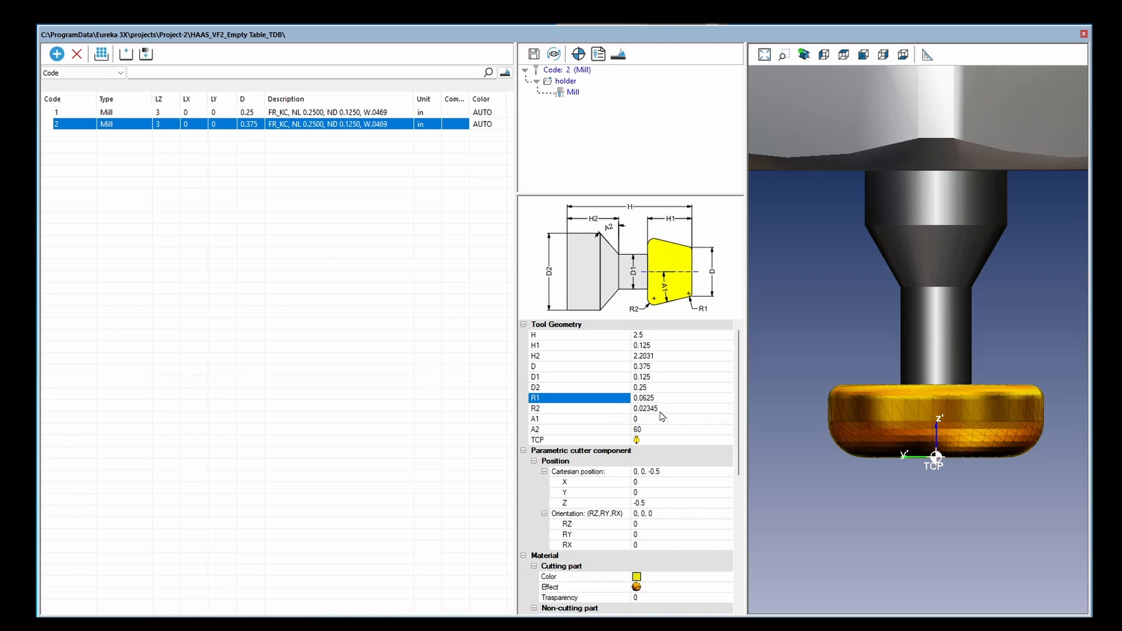
pyautogui.click(615, 411)
pyautogui.write('.0625')
pyautogui.press('Return')
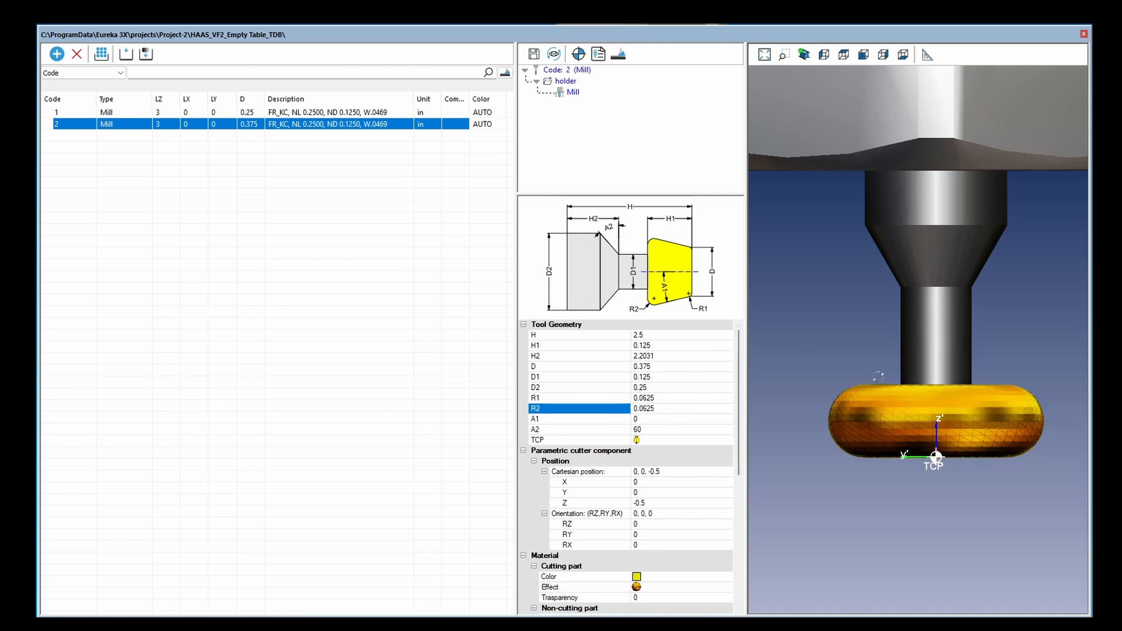
# Step: Set the neck diameter D1 of tool 2's mill to 0.198
pyautogui.click(660, 378)
pyautogui.moveTo(660, 380); pyautogui.dragTo(622, 384)
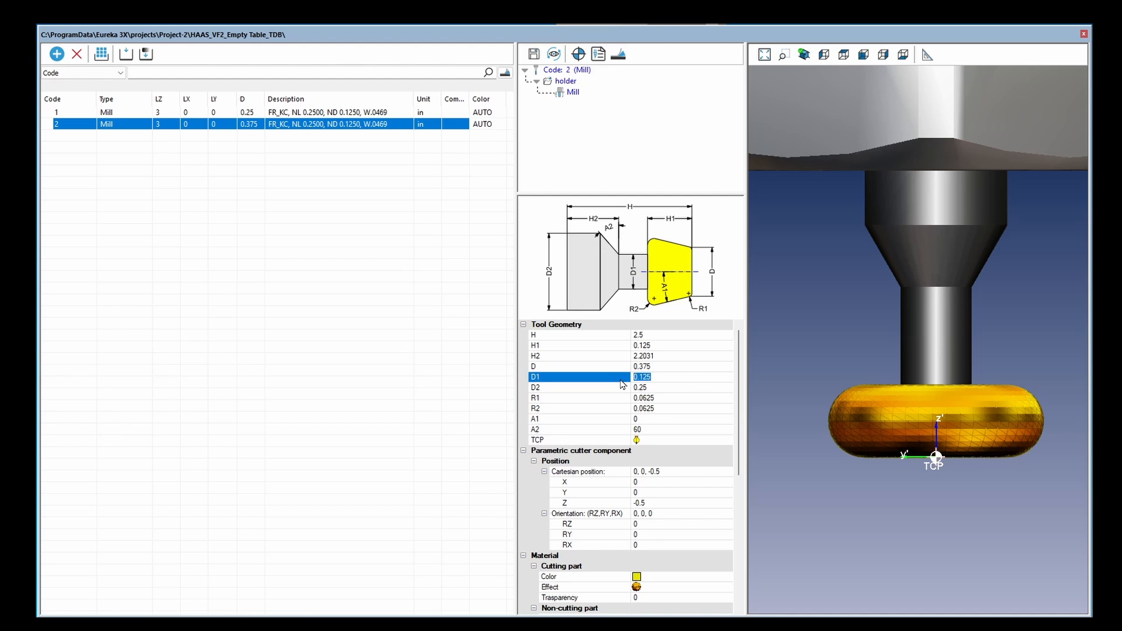
pyautogui.write('.198')
pyautogui.press('Return')
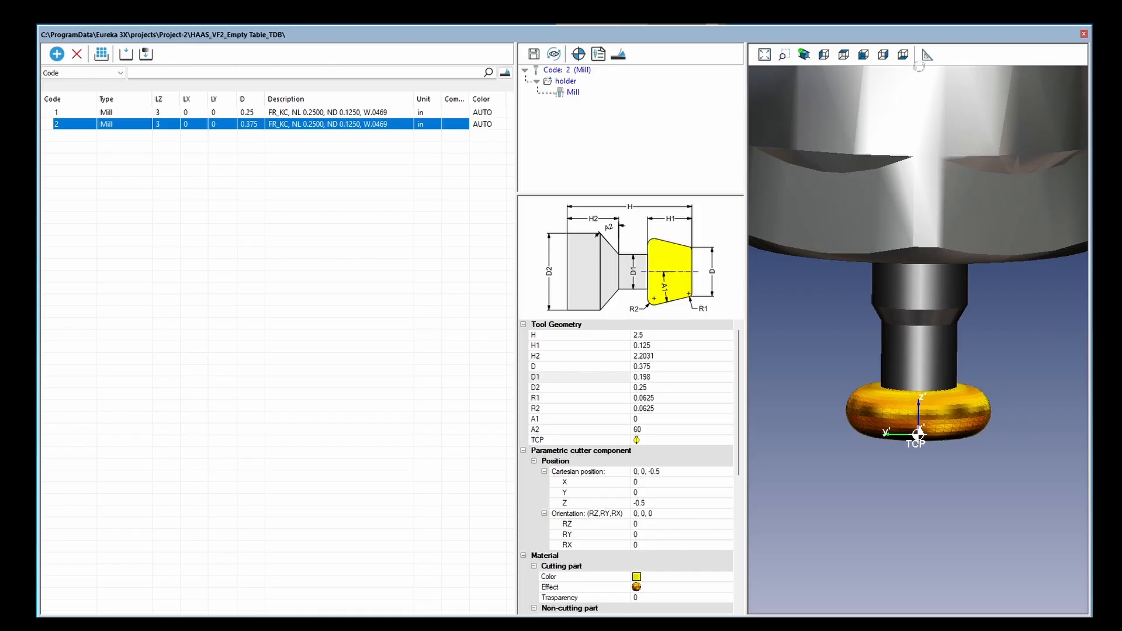
# Step: Measure the radius of tool 2's neck through three points on the edge where it meets the cutter
pyautogui.click(927, 55)
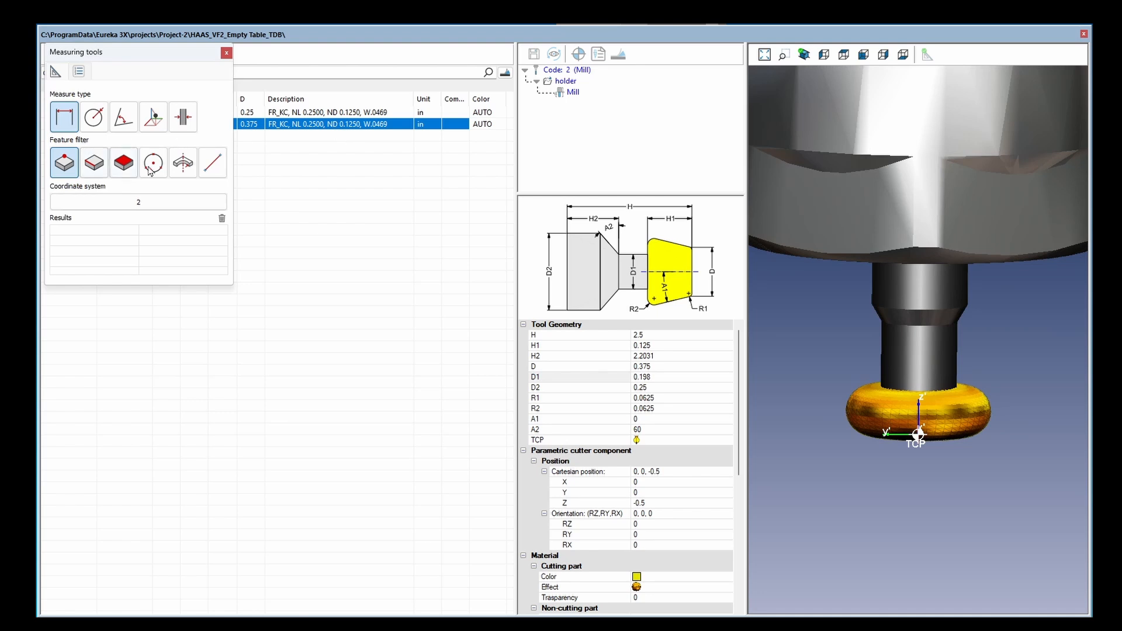
pyautogui.click(94, 119)
pyautogui.scroll(2, 922, 402)
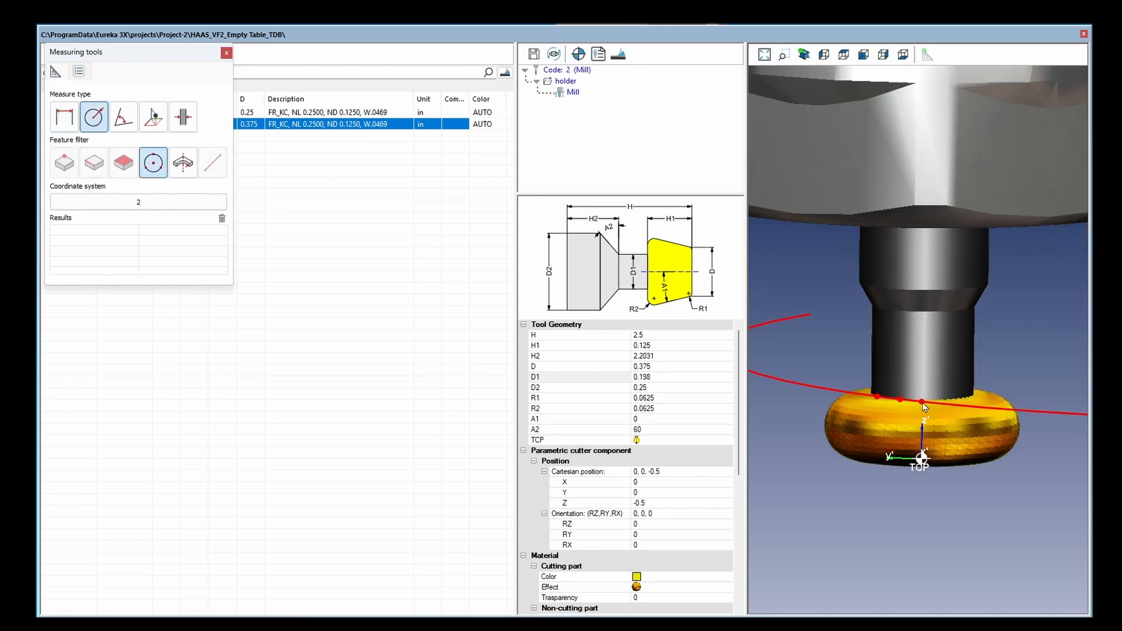
pyautogui.click(941, 401)
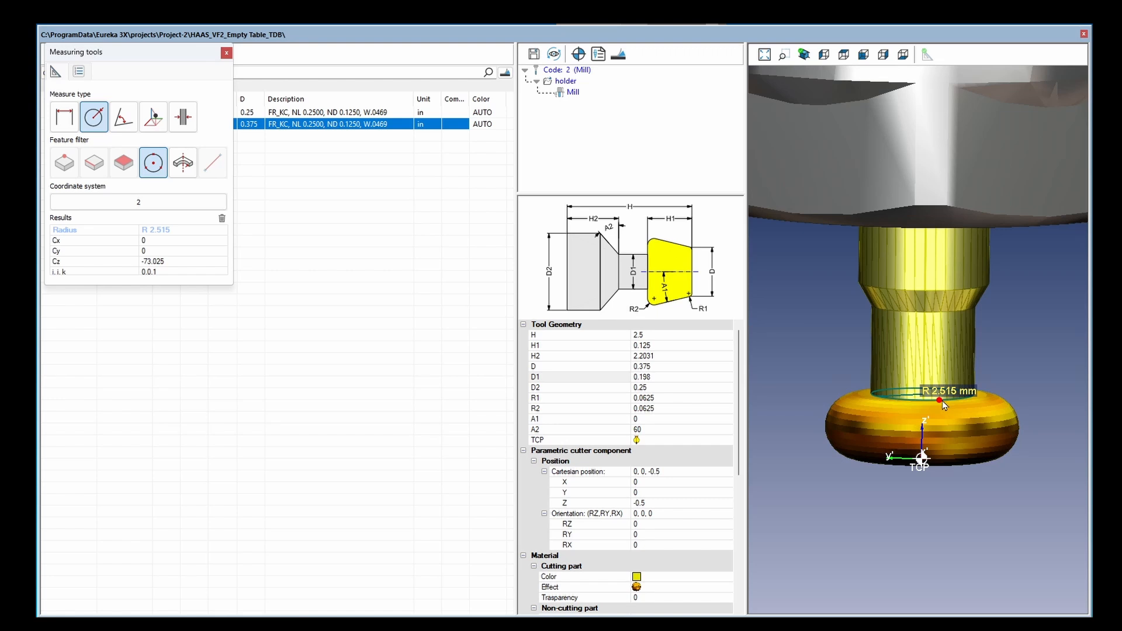
pyautogui.press('Escape')
# Step: Save tool 2, then leave the tools database and bring up the project's units settings
pyautogui.click(534, 54)
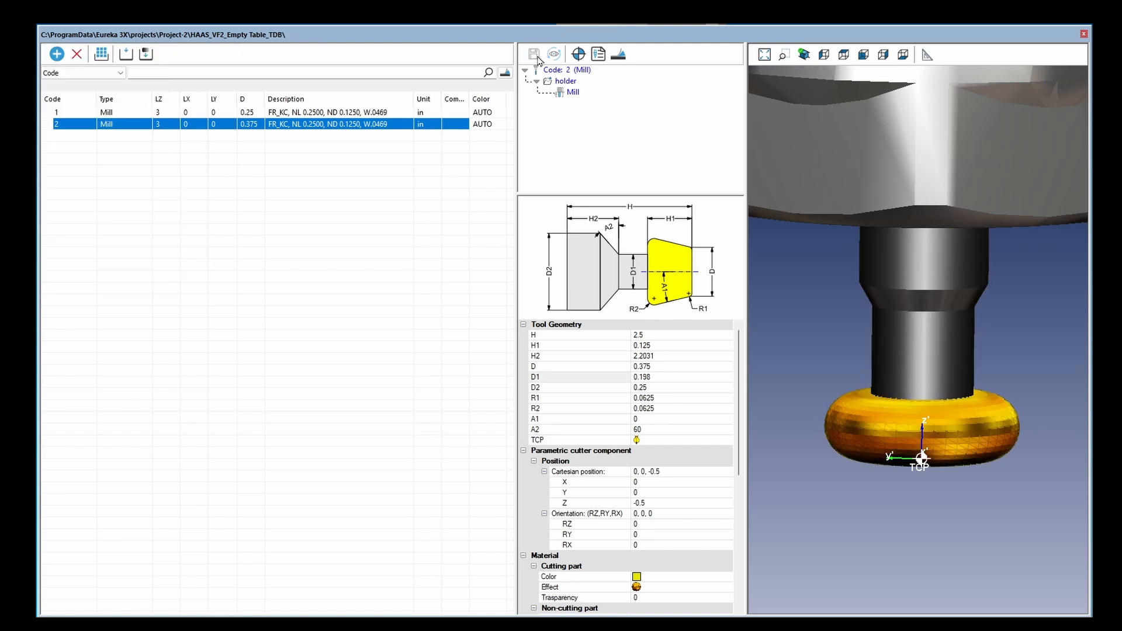
pyautogui.click(1084, 34)
pyautogui.click(93, 37)
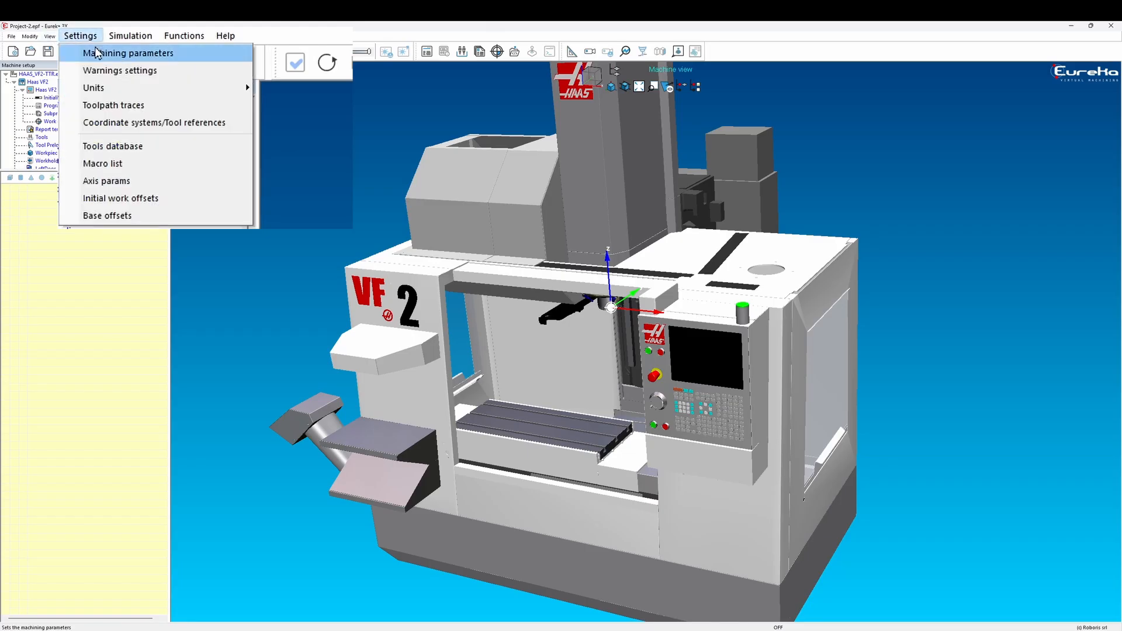
pyautogui.moveTo(101, 91)
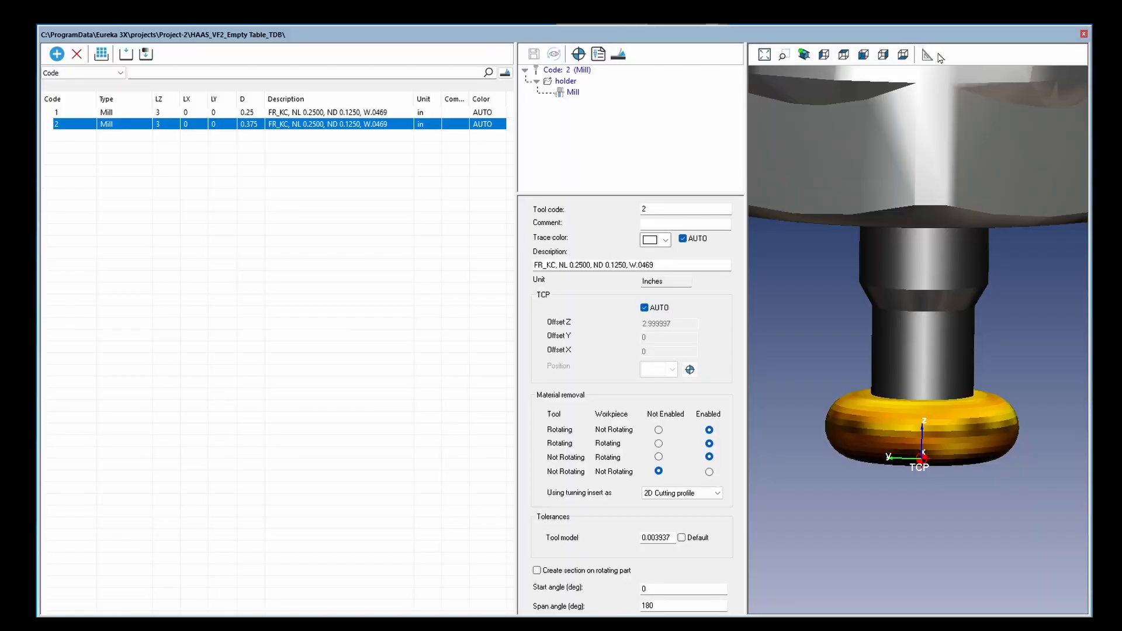
# Step: Repeat the three-point radius measurement of tool 2's neck at the cutter in the tools database
pyautogui.click(927, 55)
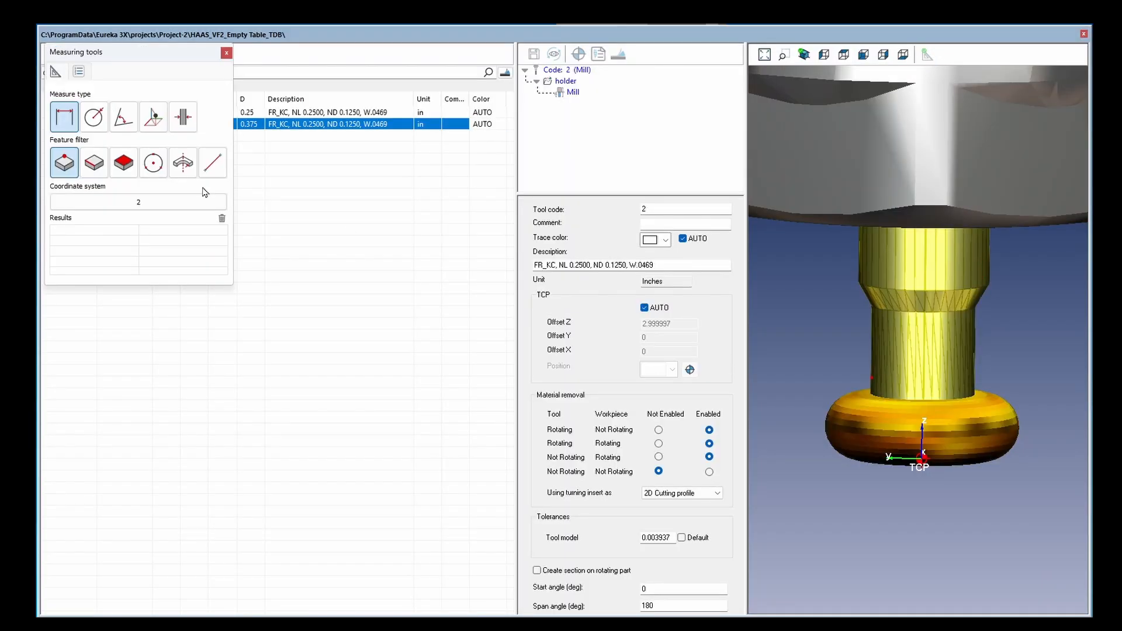
pyautogui.click(94, 117)
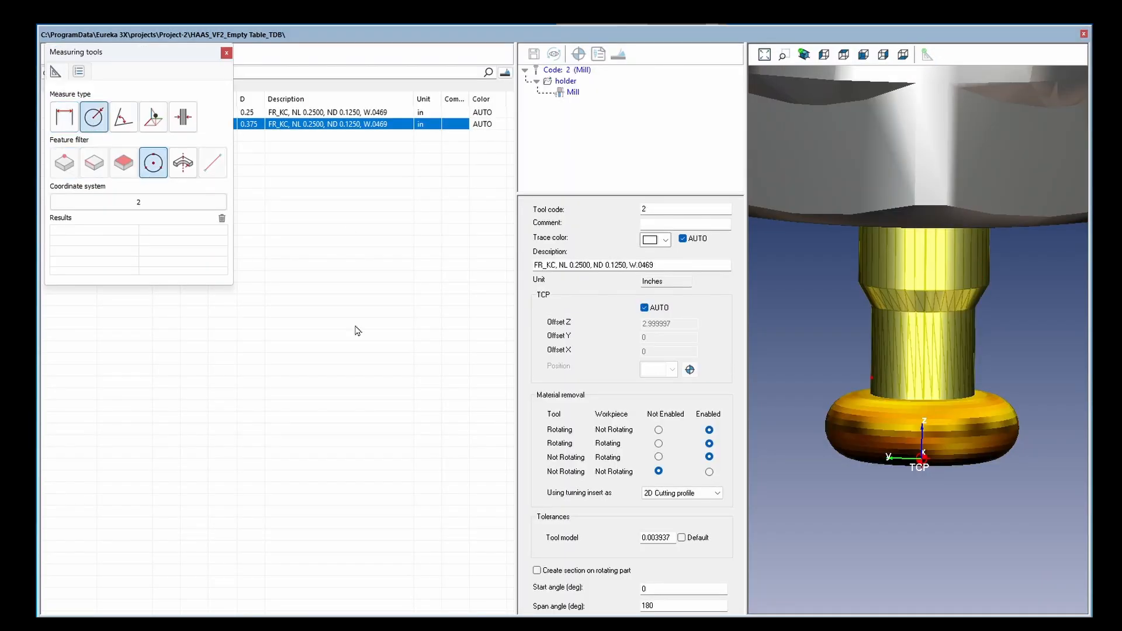
pyautogui.click(887, 398)
pyautogui.click(899, 399)
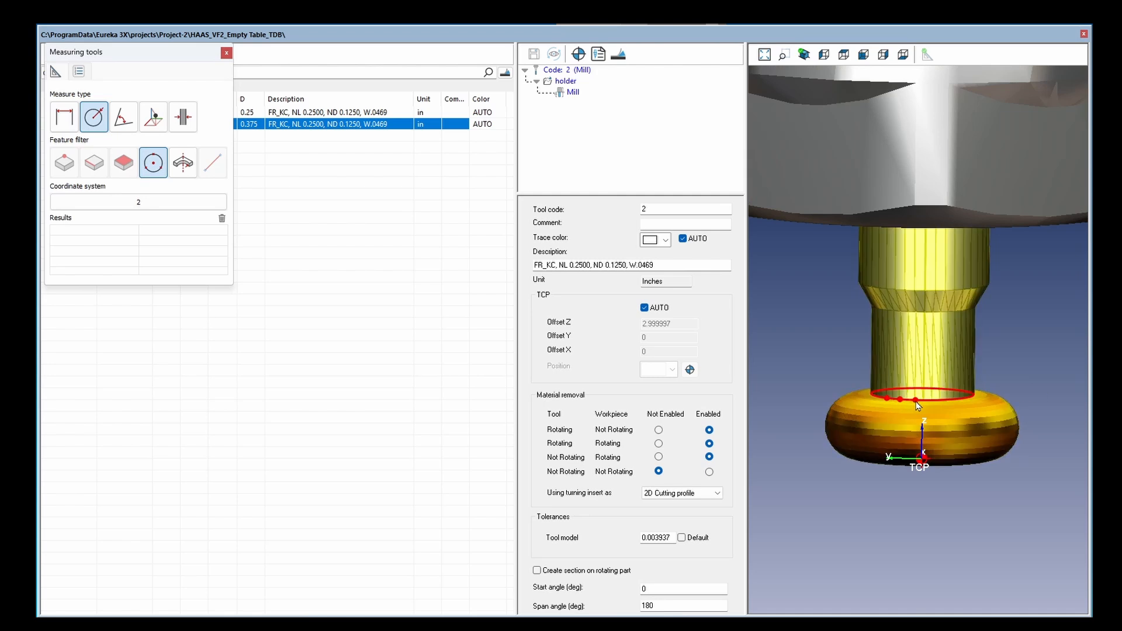
pyautogui.click(923, 402)
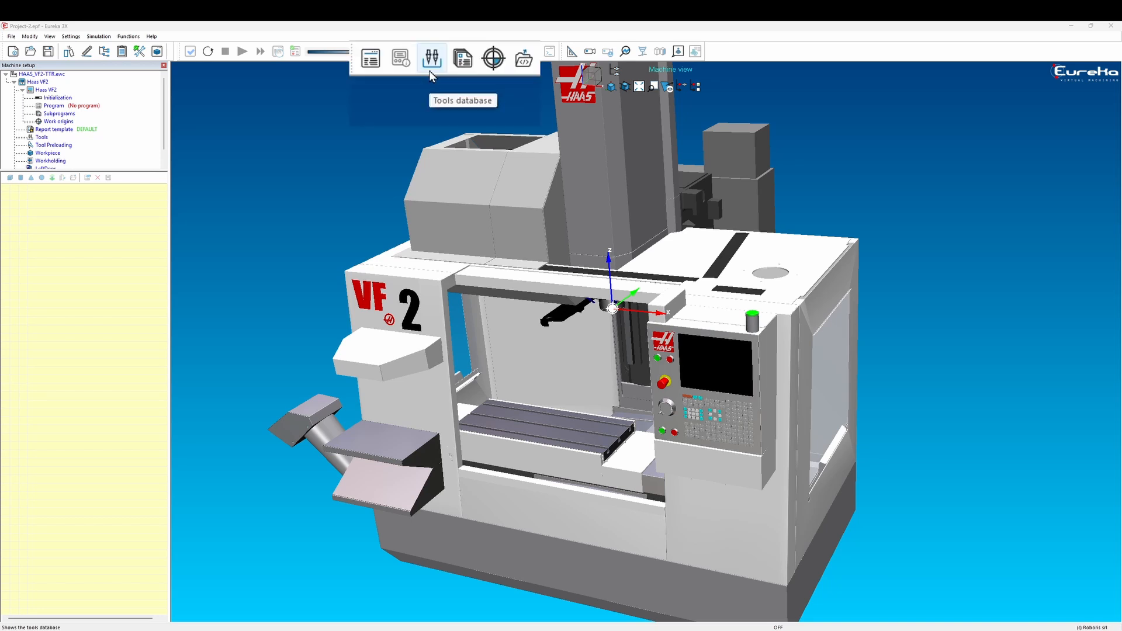
# Step: Reopen the tools database and create a new mill tool of the straight cylindrical end mill type
pyautogui.click(430, 71)
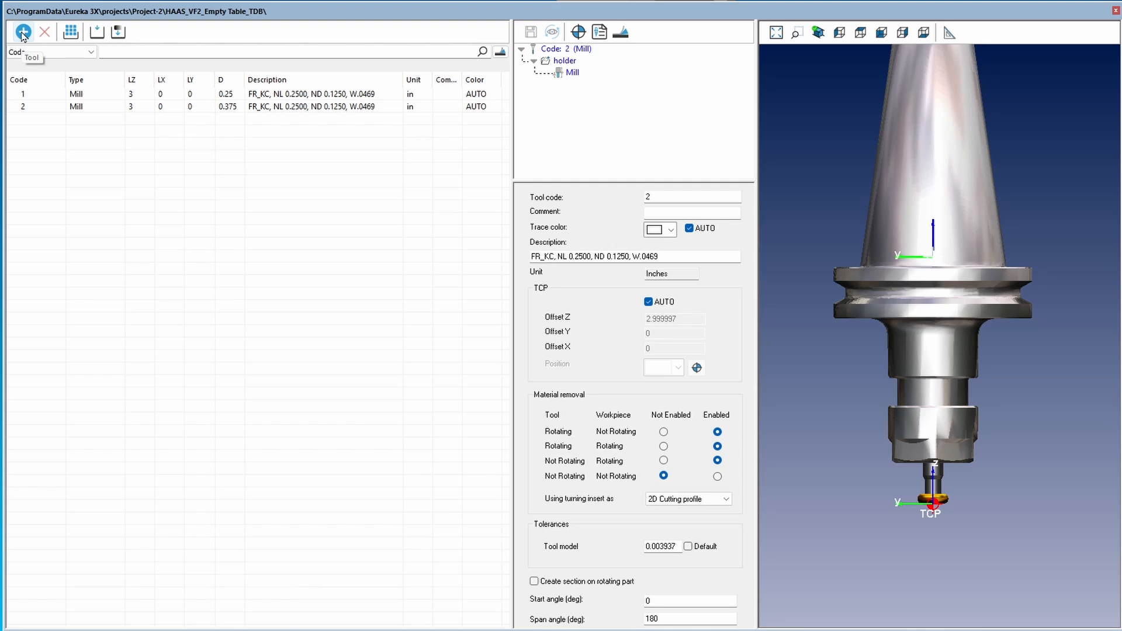
pyautogui.click(24, 33)
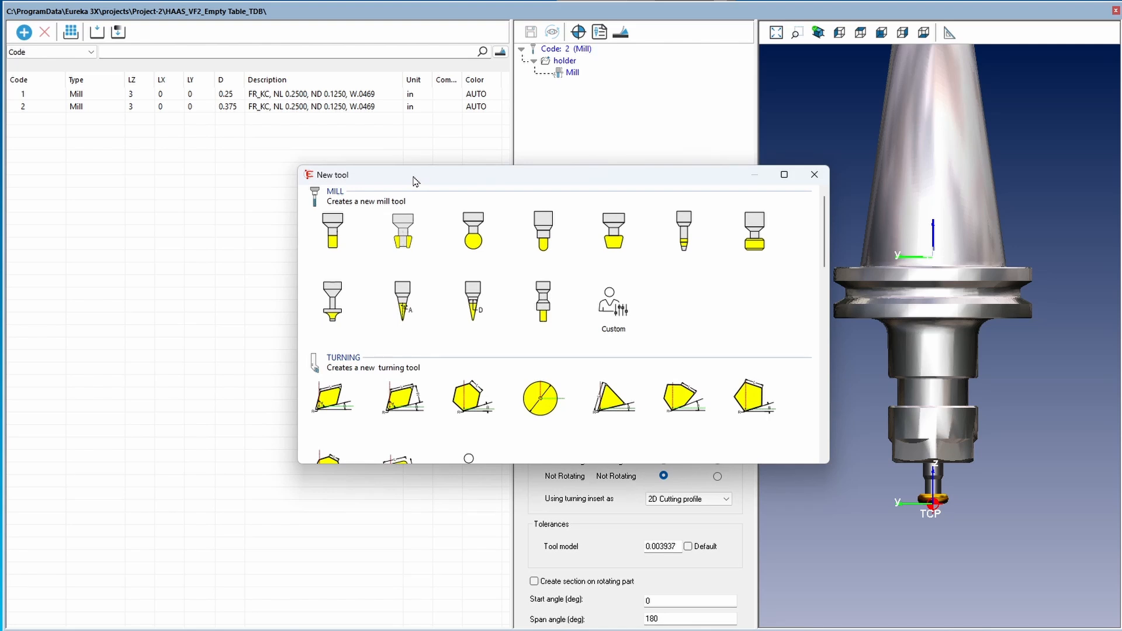
pyautogui.scroll(-5, 351, 274)
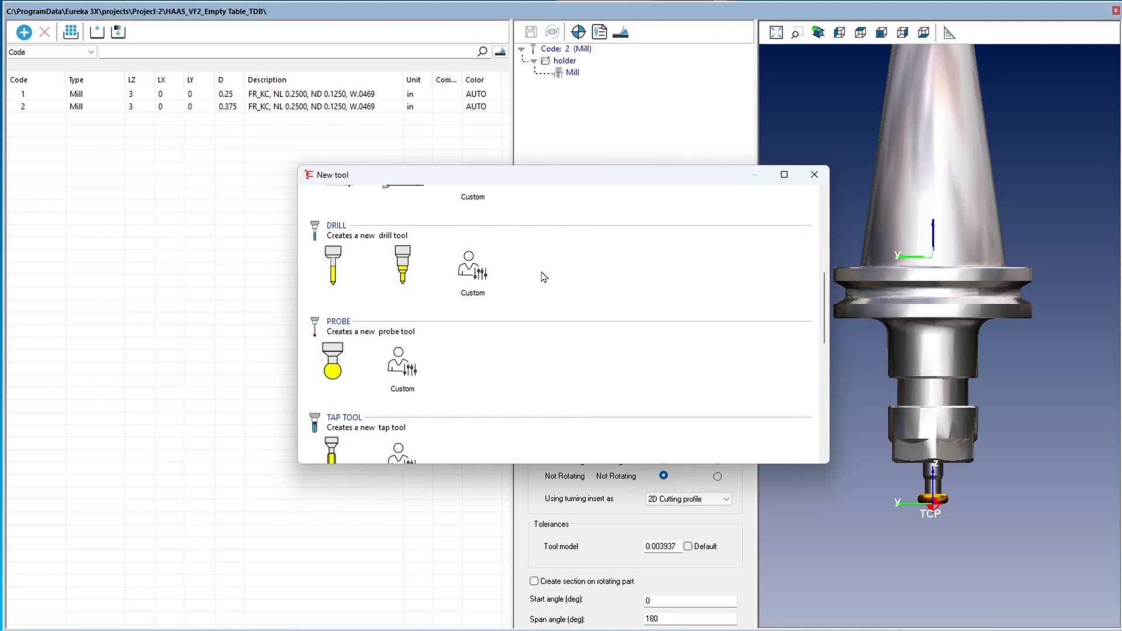
pyautogui.scroll(-2, 544, 276)
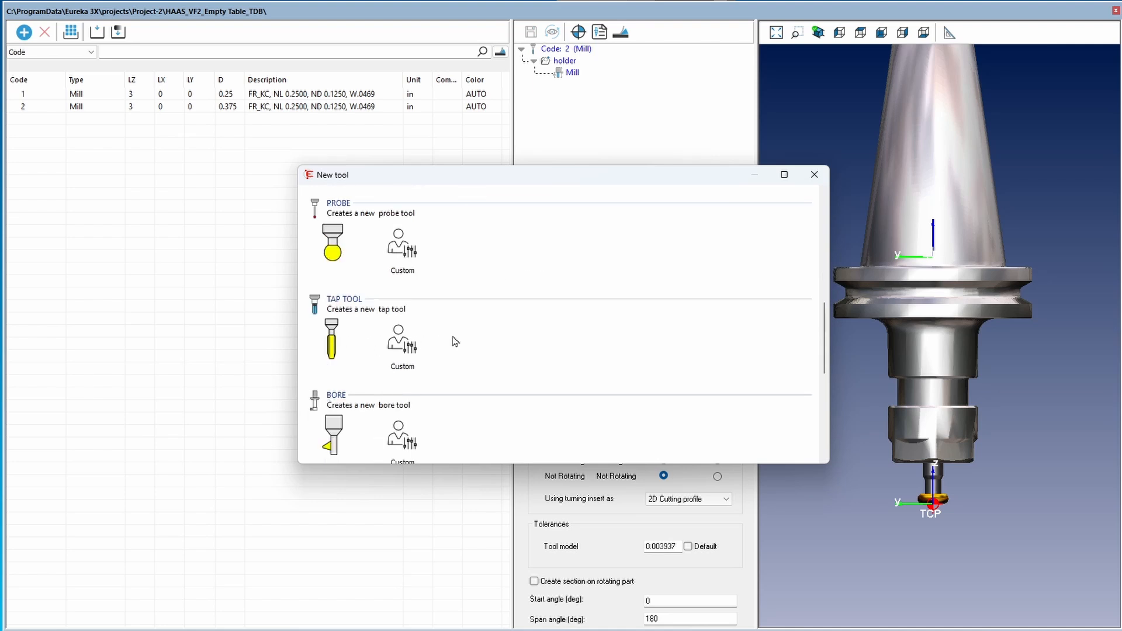
pyautogui.scroll(8, 518, 341)
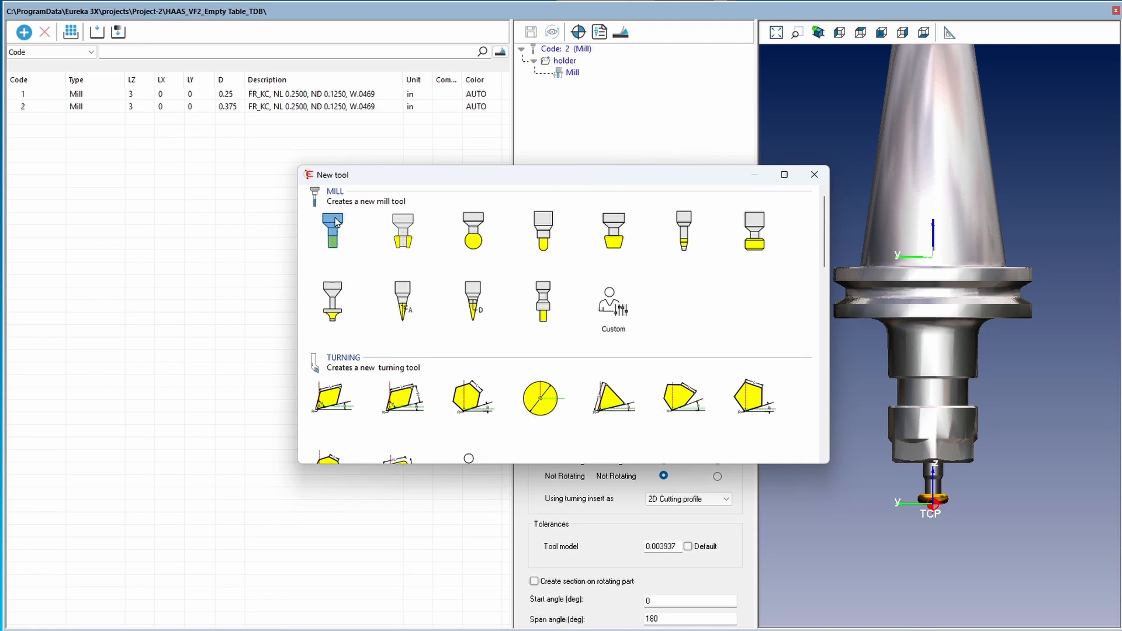
pyautogui.doubleClick(338, 222)
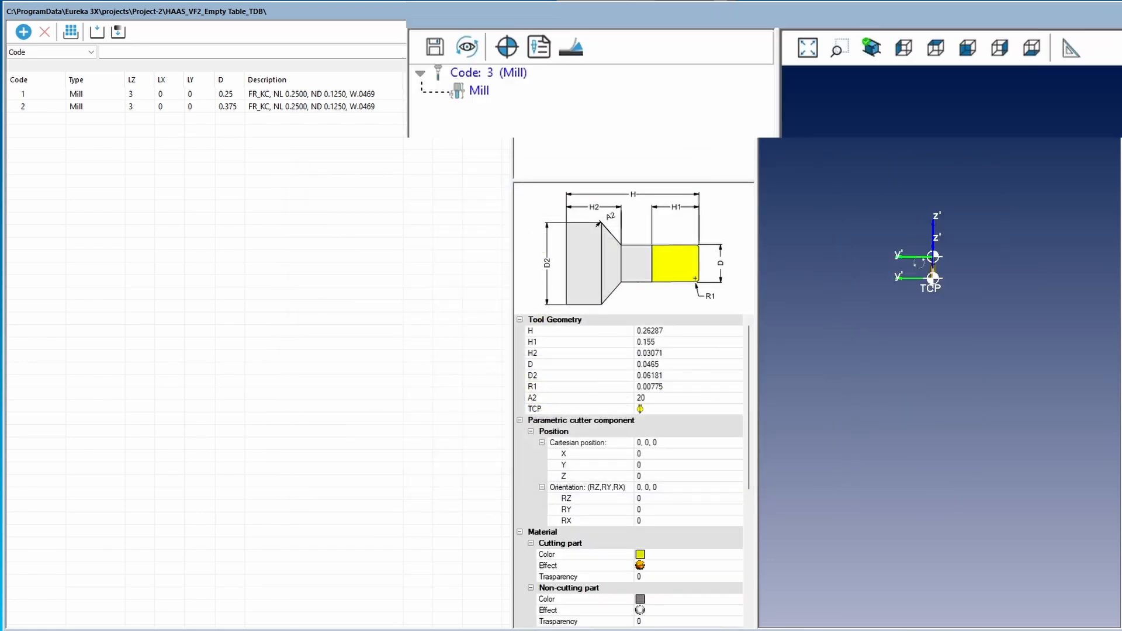
# Step: Examine the new end mill up close from the left, front, right, bottom and top standard views
pyautogui.scroll(5, 943, 263)
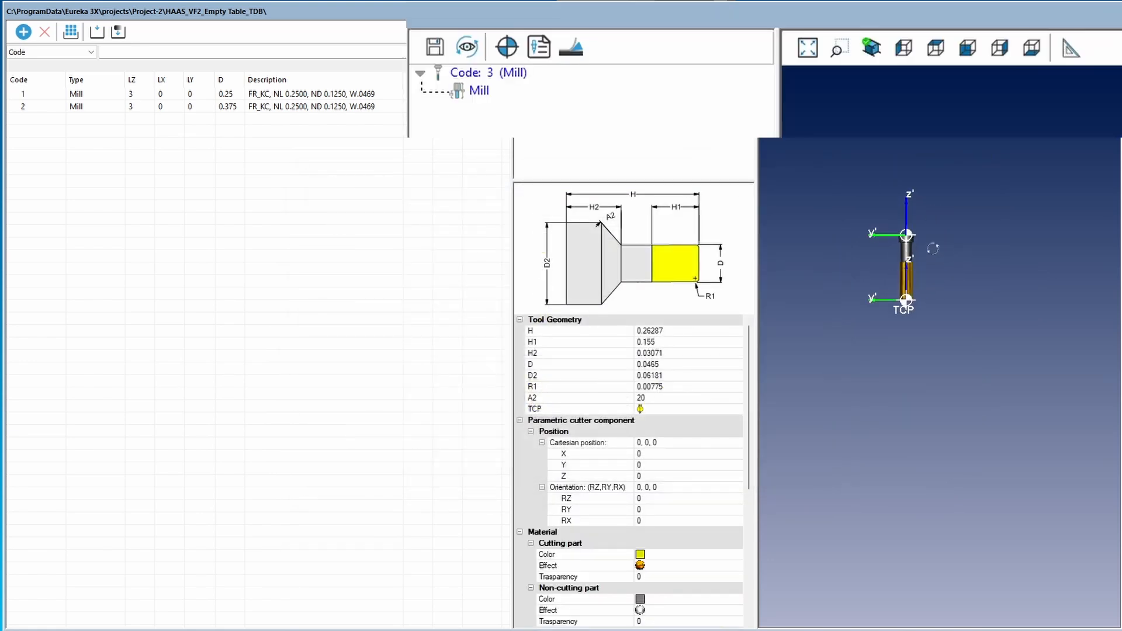
pyautogui.scroll(3, 881, 229)
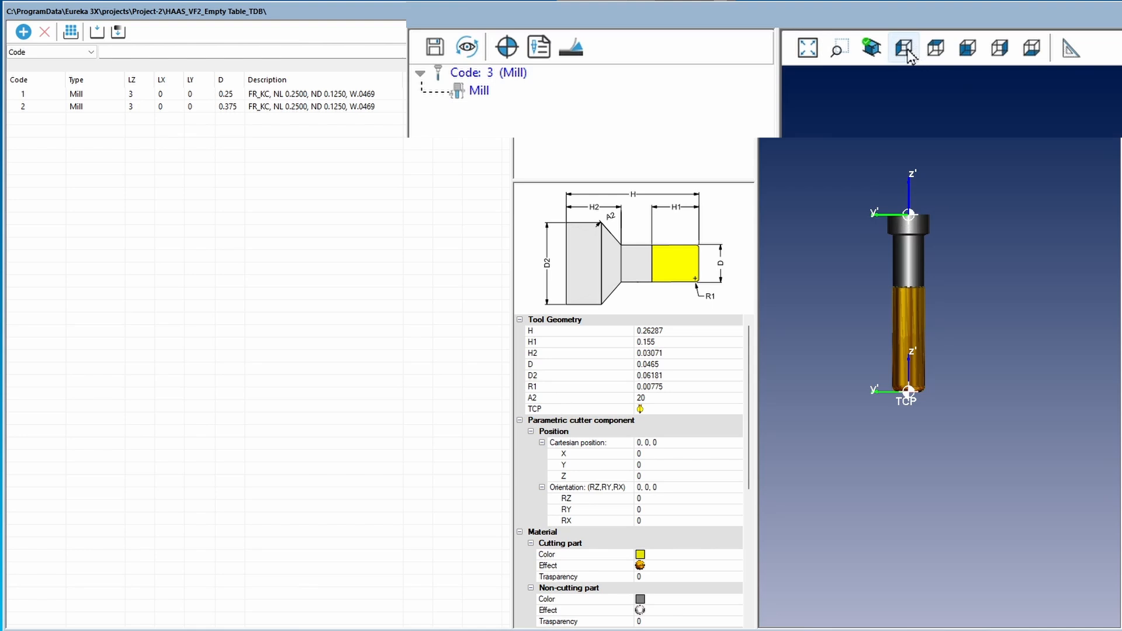
pyautogui.click(905, 51)
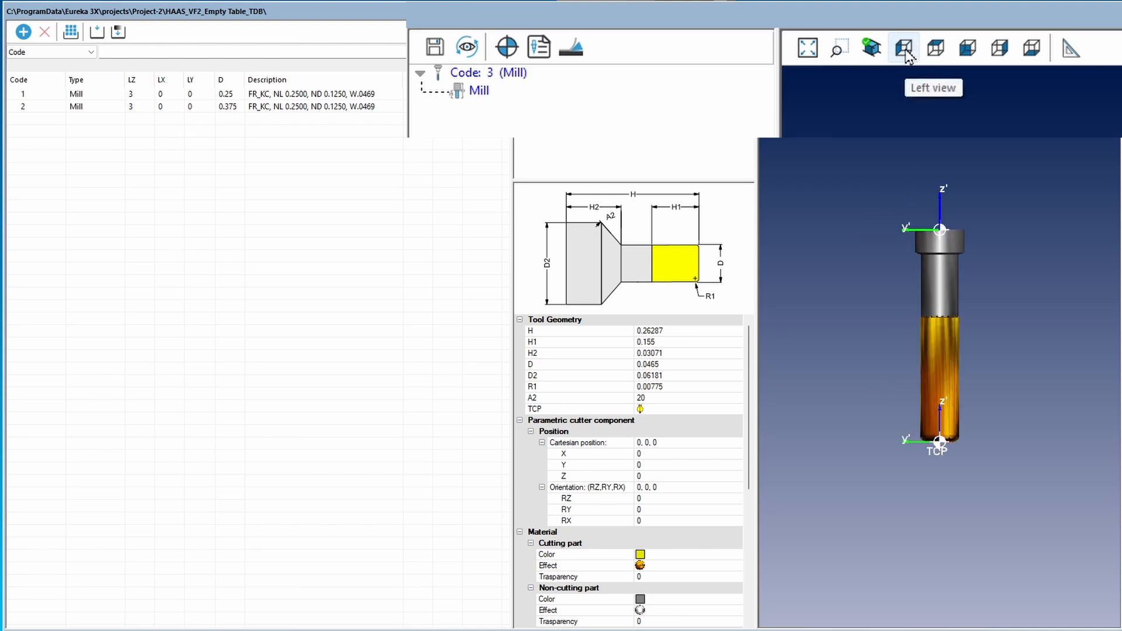
pyautogui.click(905, 52)
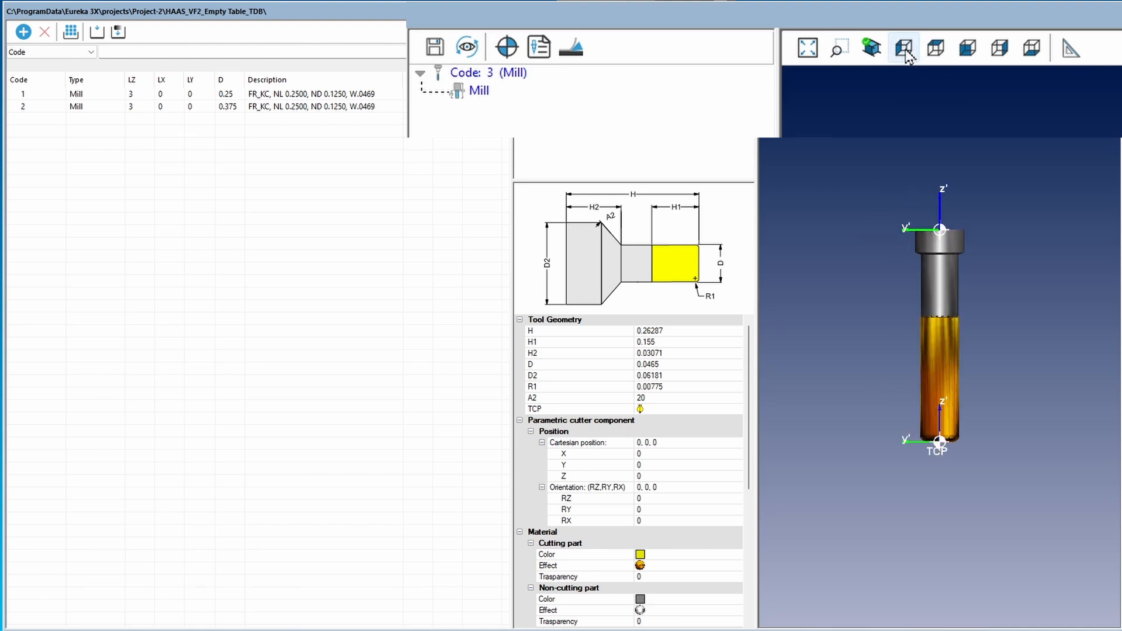
pyautogui.click(966, 50)
pyautogui.click(968, 52)
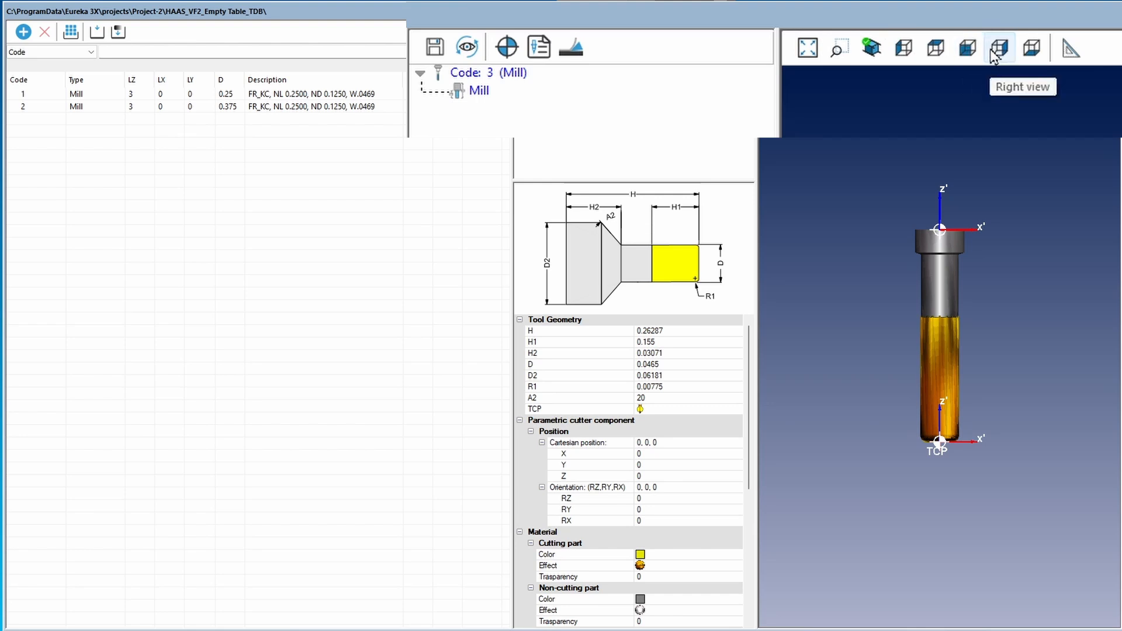
pyautogui.click(991, 51)
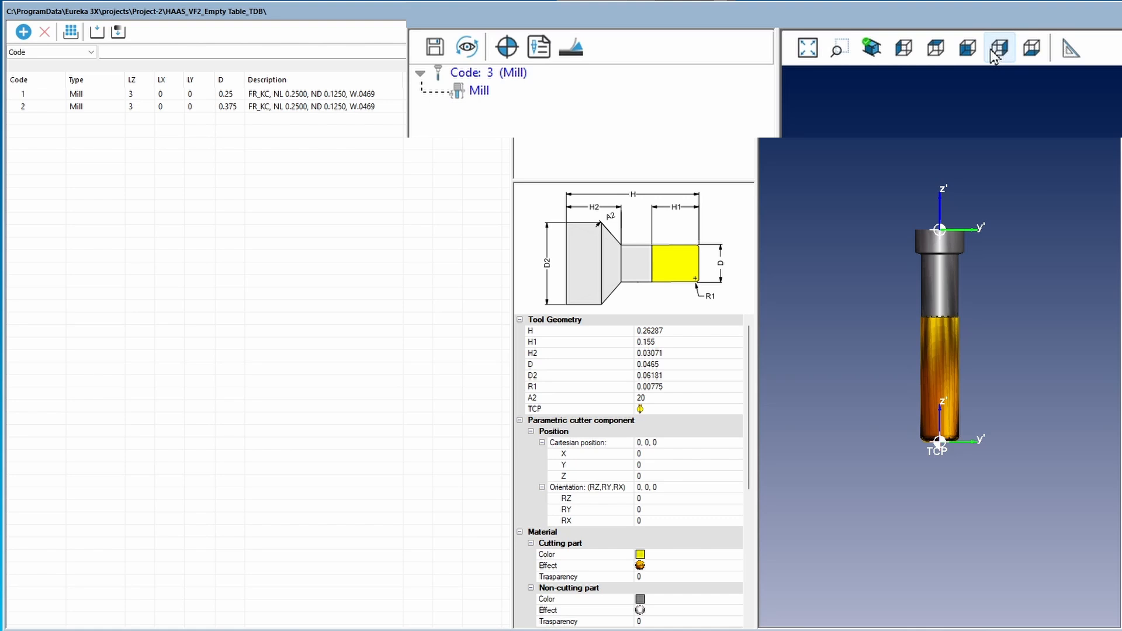
pyautogui.click(1038, 58)
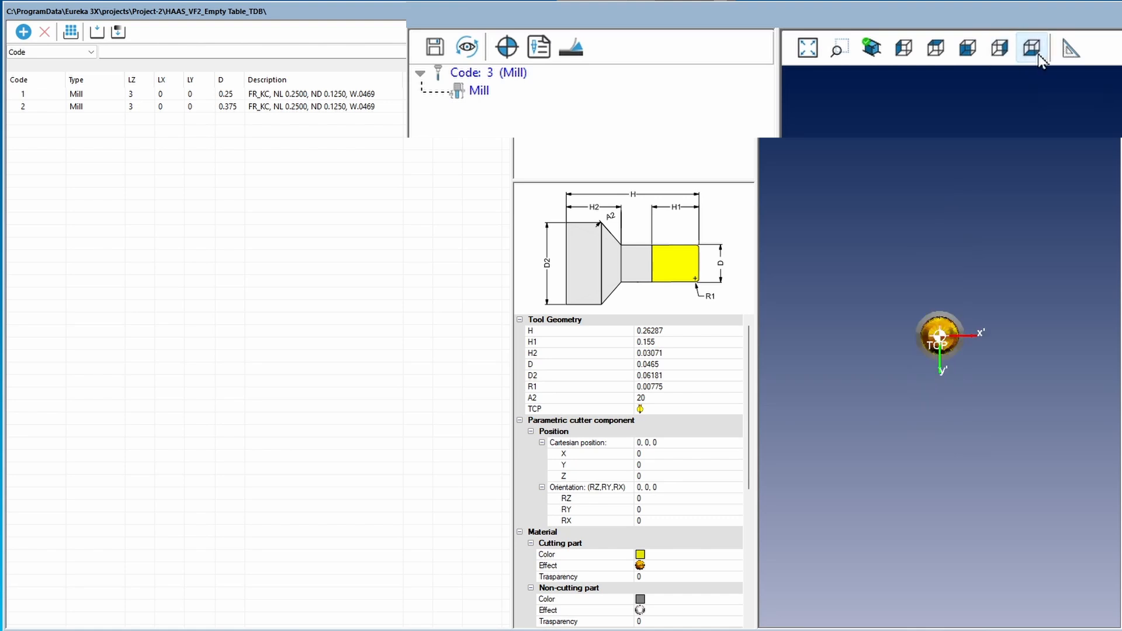
pyautogui.click(933, 54)
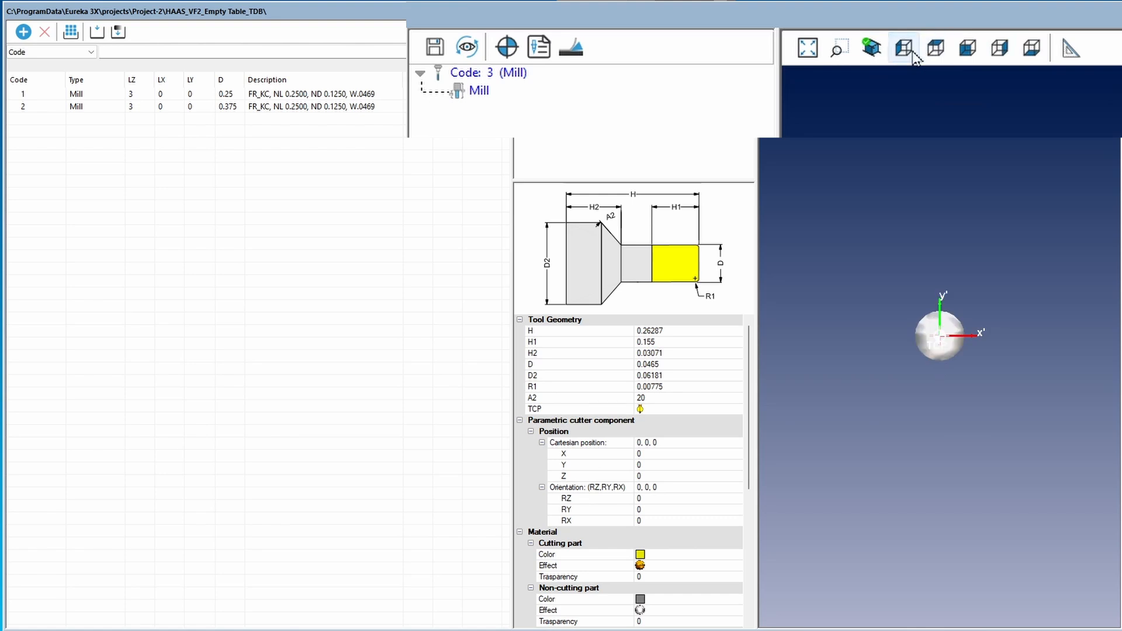
pyautogui.click(904, 49)
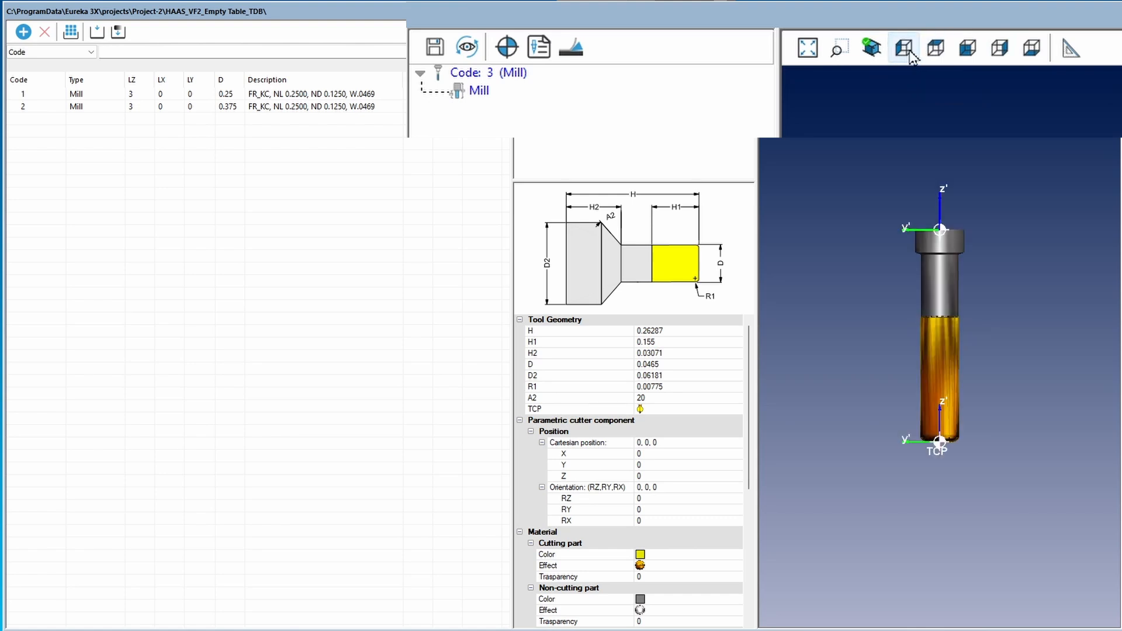
# Step: Enter the comment "EUREKA EM1" and the description "EM, LOC 1.000, R.01" for tool 3
pyautogui.click(583, 50)
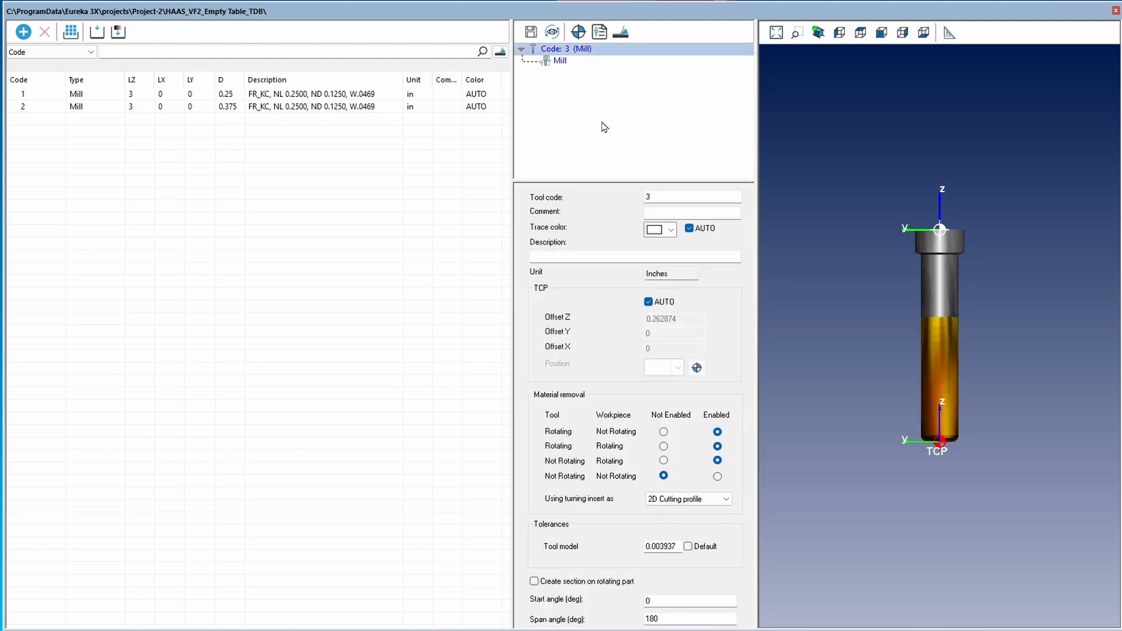
pyautogui.click(663, 213)
pyautogui.write('EUREKA')
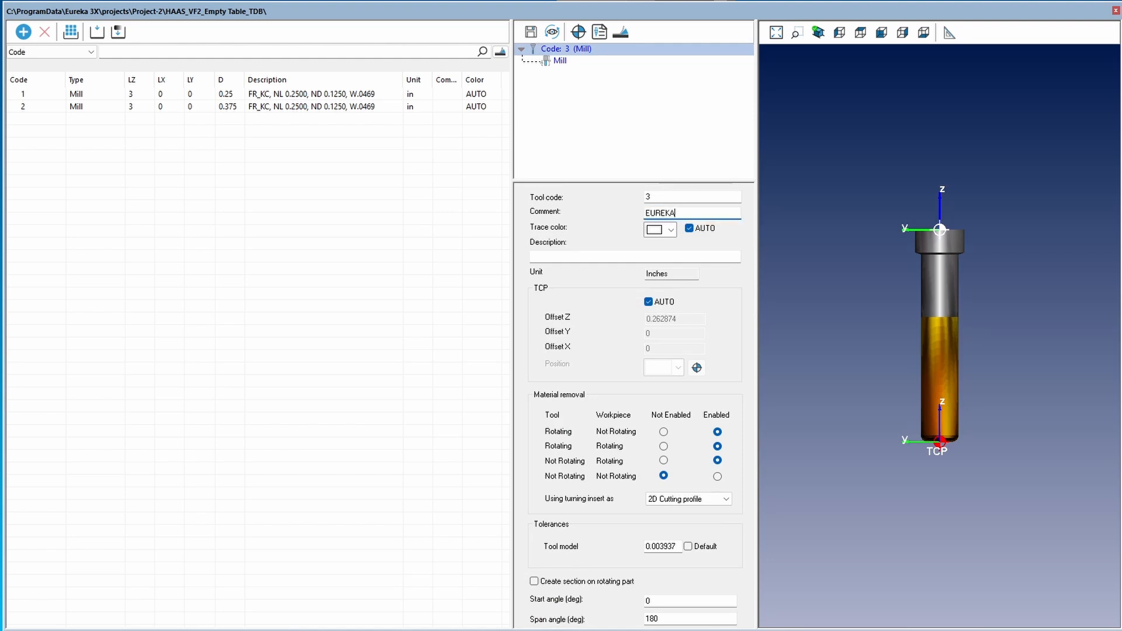
pyautogui.write(' EM1')
pyautogui.click(542, 257)
pyautogui.write('EM')
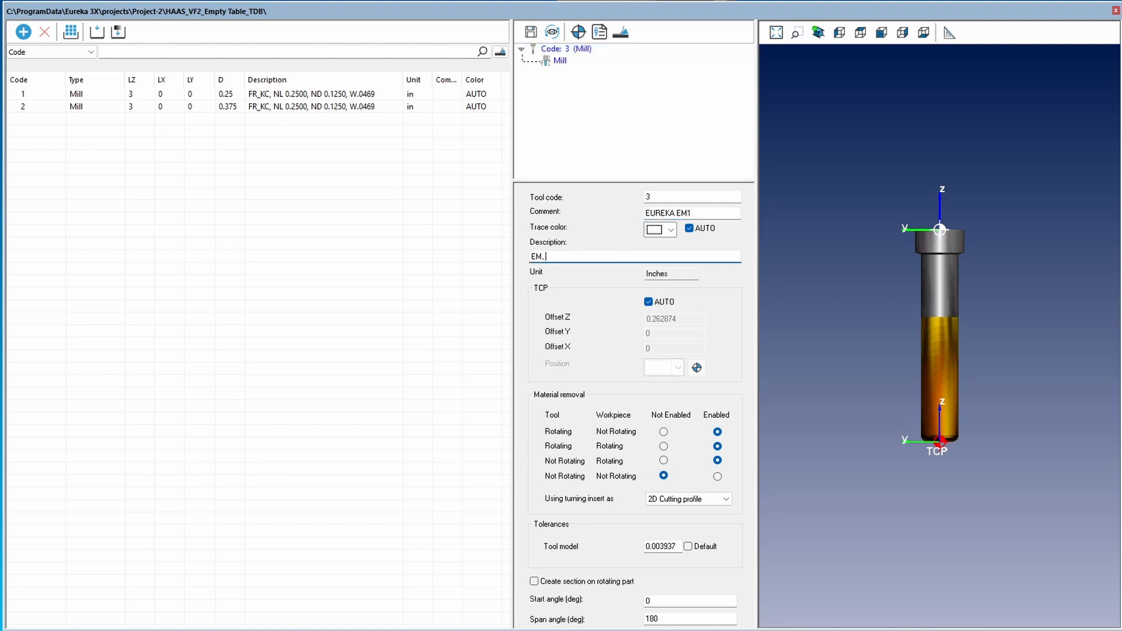
pyautogui.write(', LOC 1.000, R.01')
# Step: In tool 3's mill geometry, set the overall height H to 1.5
pyautogui.click(560, 60)
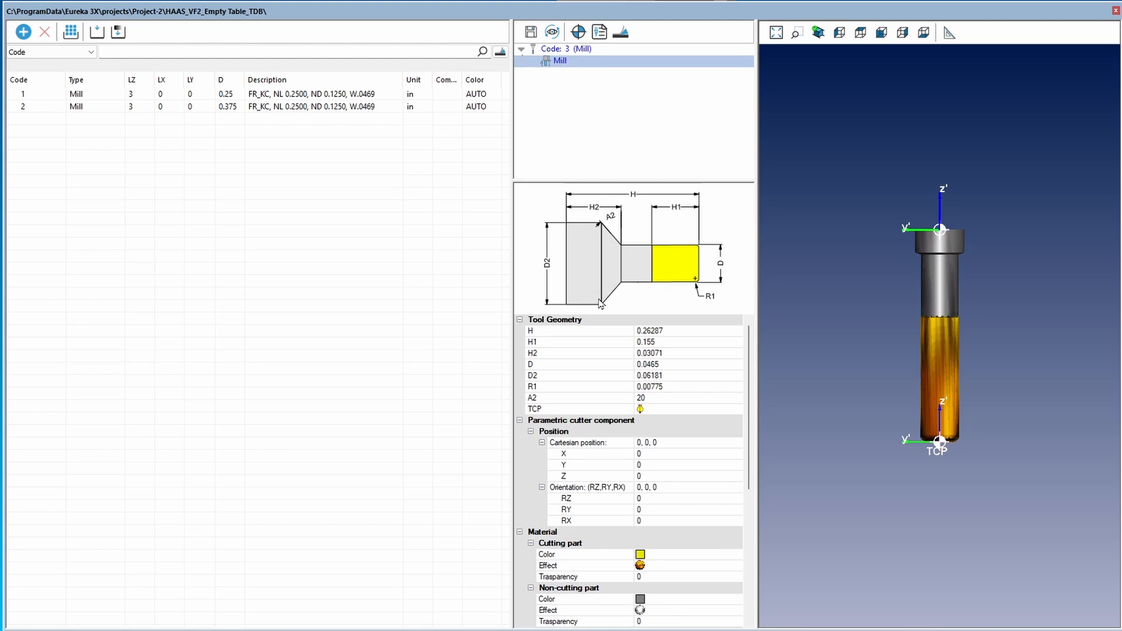
pyautogui.click(556, 336)
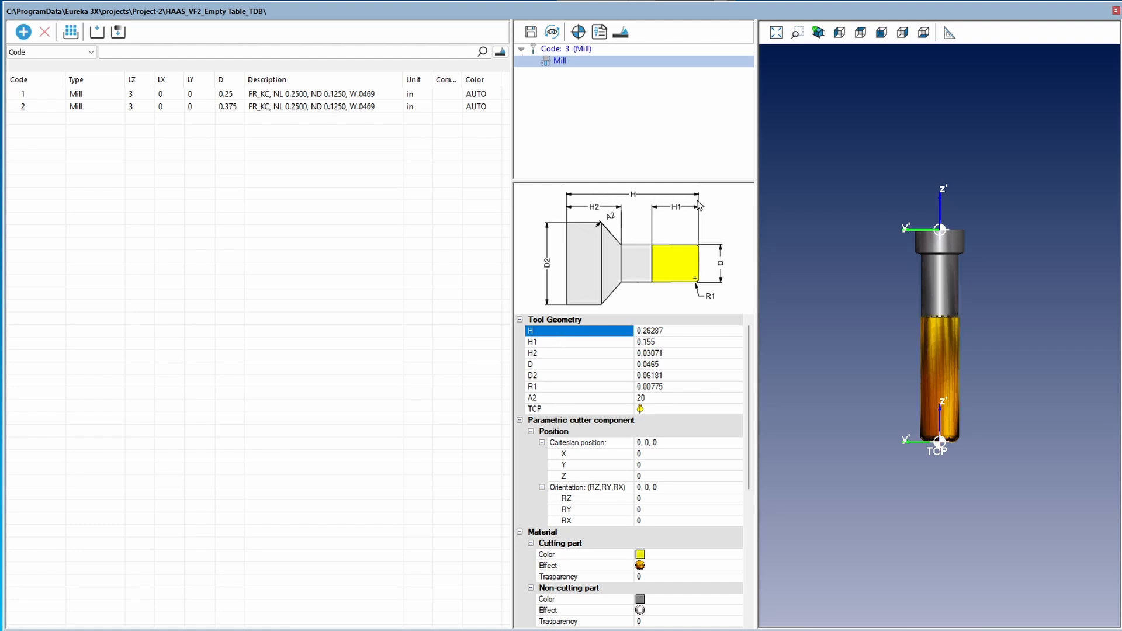
pyautogui.click(675, 330)
pyautogui.write('1.5')
pyautogui.press('Return')
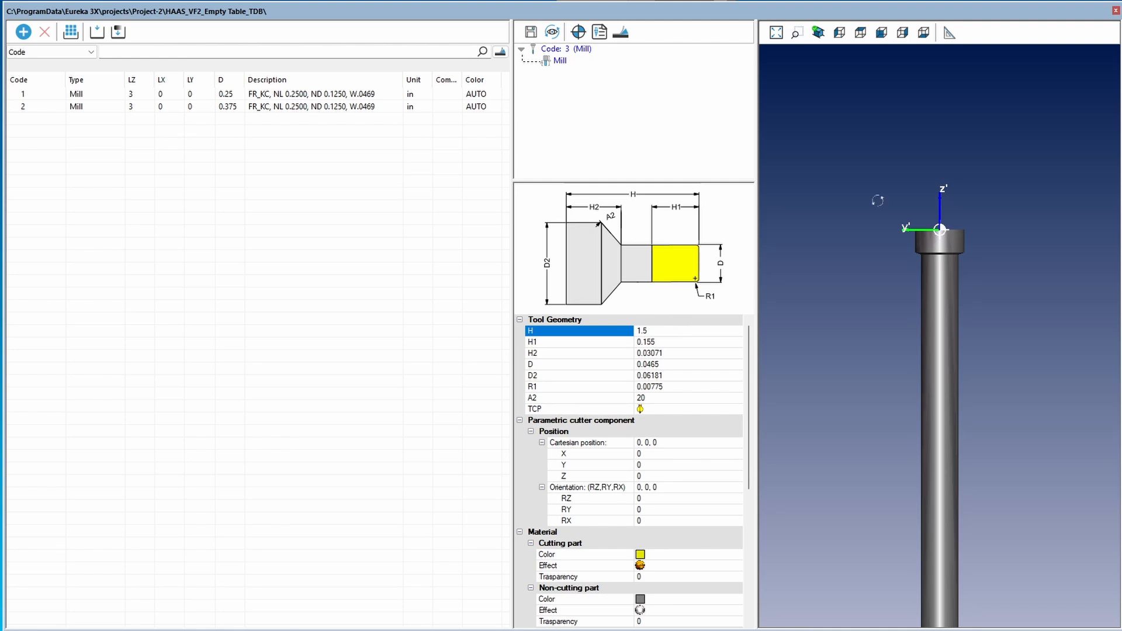
pyautogui.scroll(-3, 902, 183)
pyautogui.scroll(-3, 902, 183)
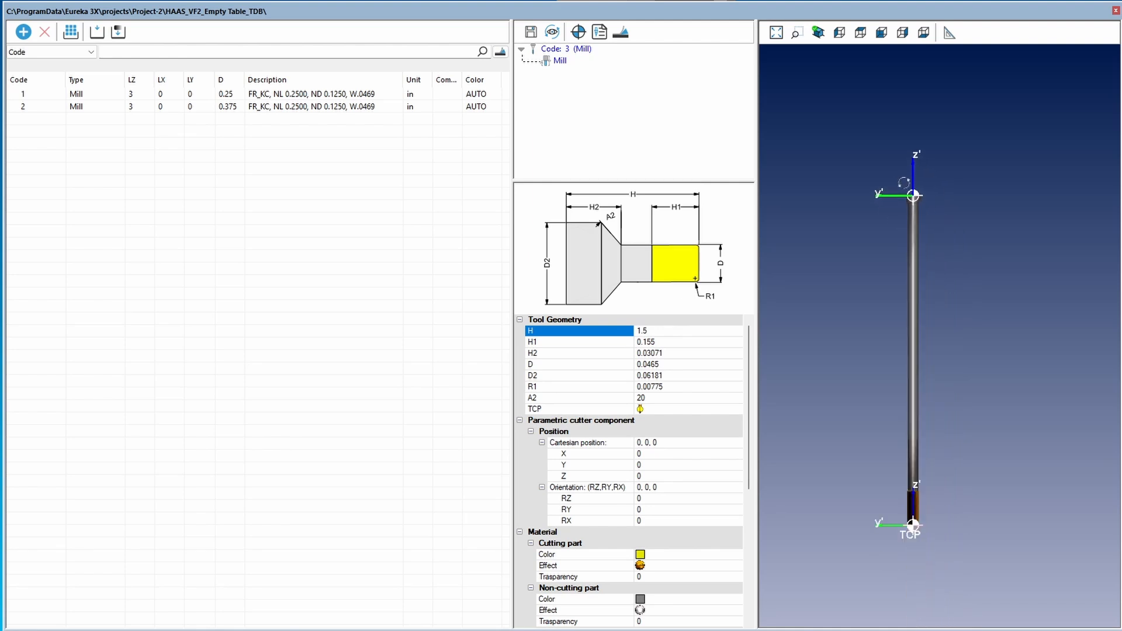
# Step: Set tool 3's cutting length H1 to 0.5 and its shank length H2 to 0.8
pyautogui.click(580, 346)
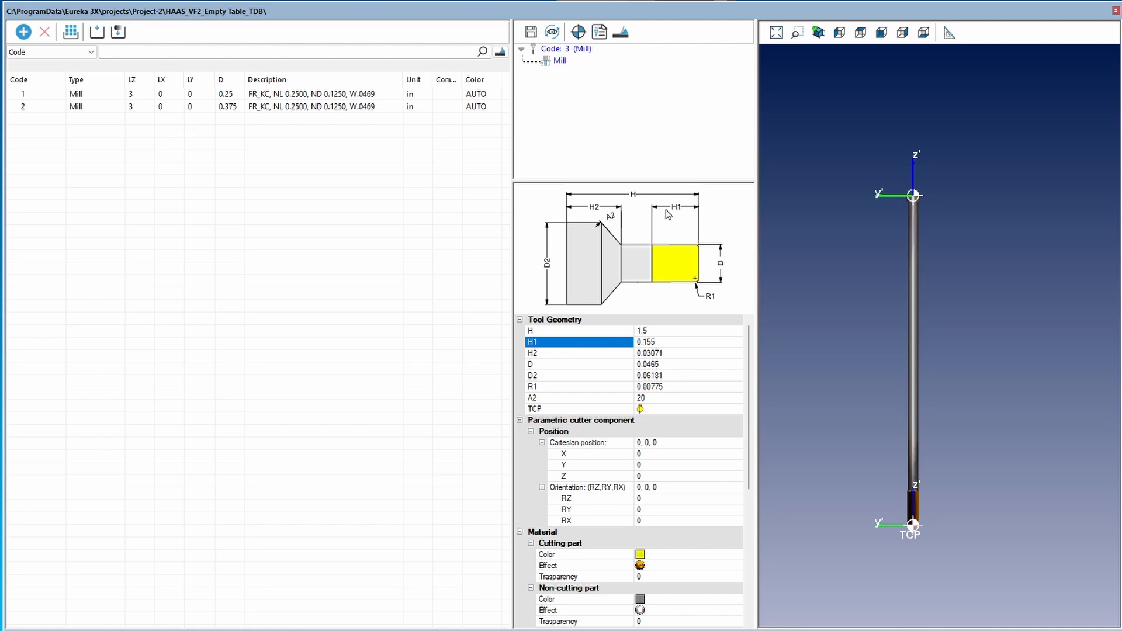
pyautogui.doubleClick(658, 343)
pyautogui.write('0.5')
pyautogui.press('Return')
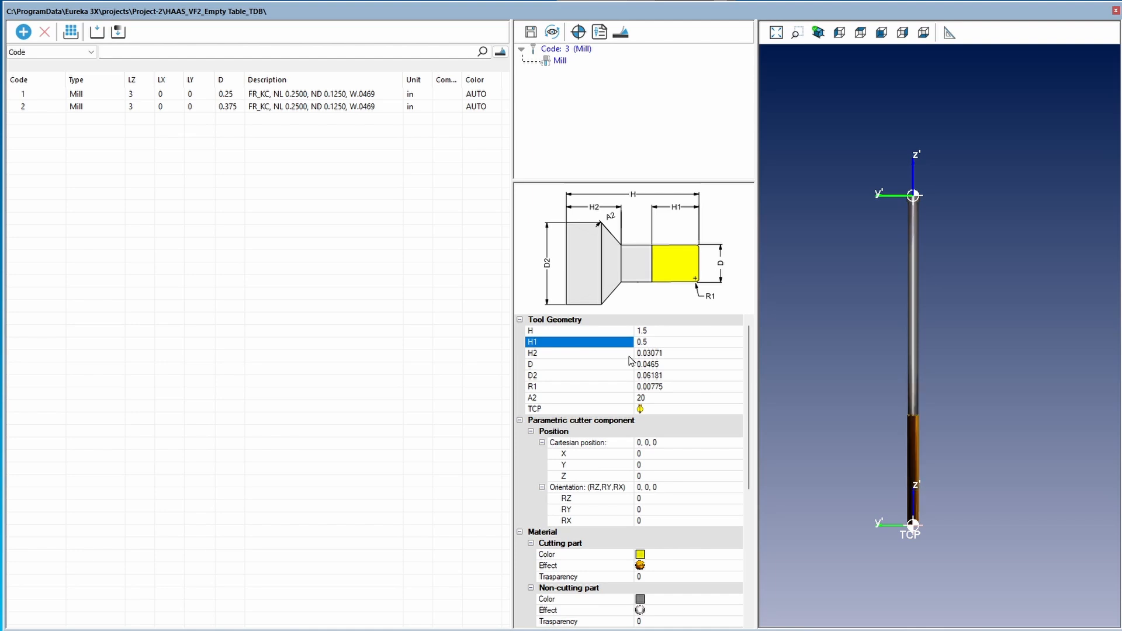
pyautogui.click(624, 356)
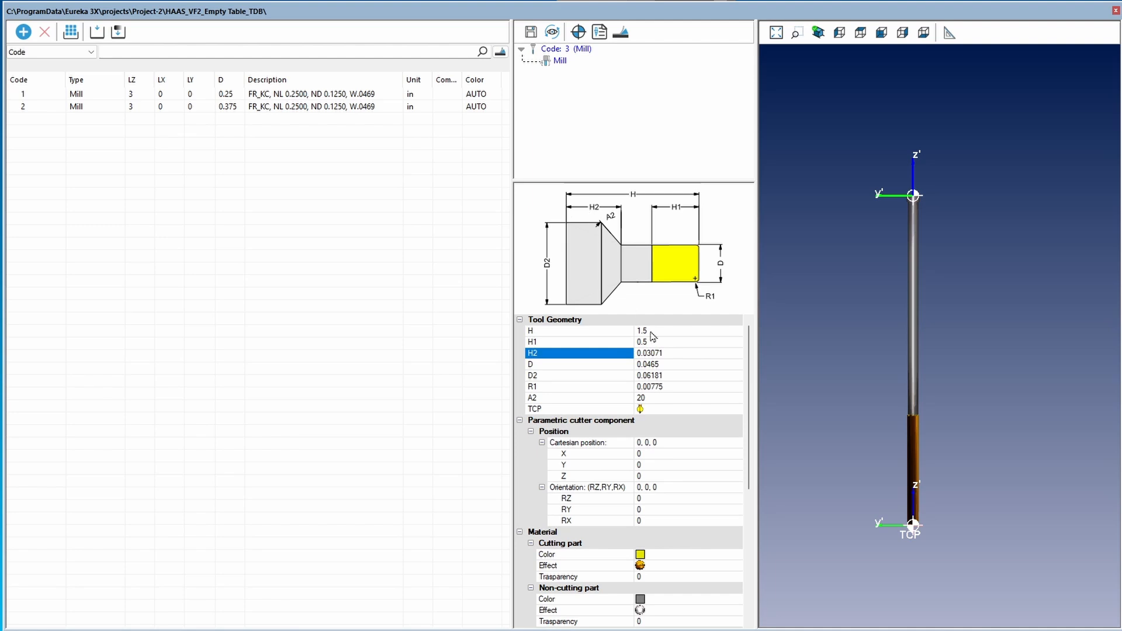
pyautogui.click(666, 354)
pyautogui.write('0.8')
pyautogui.press('Return')
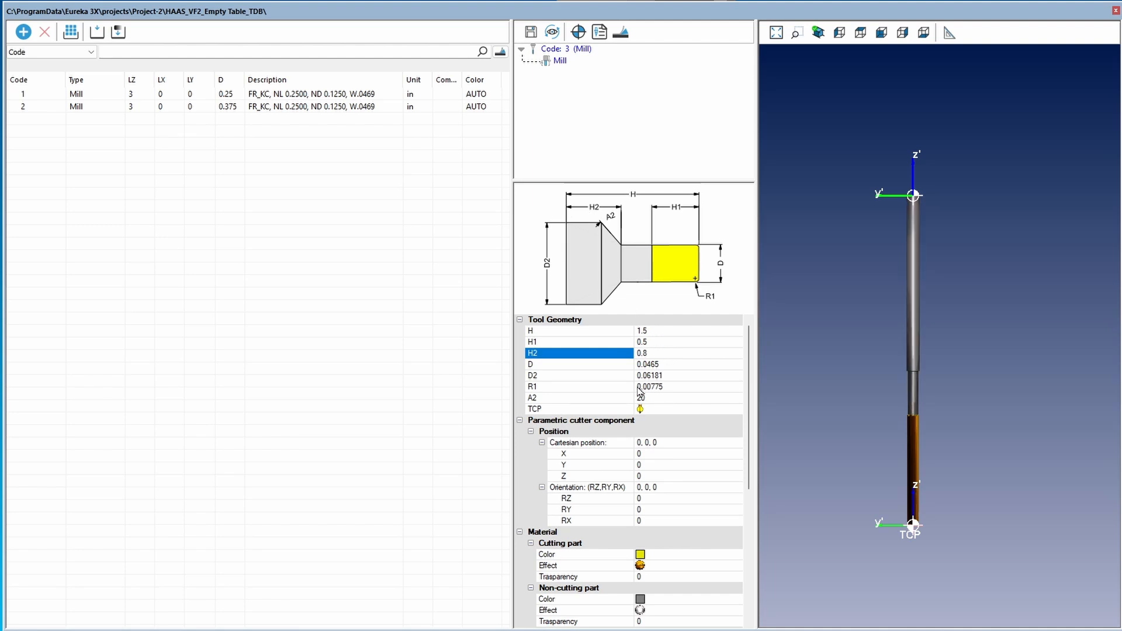
# Step: Set both the cutting diameter D and the shank diameter D2 of tool 3 to 0.25
pyautogui.click(594, 366)
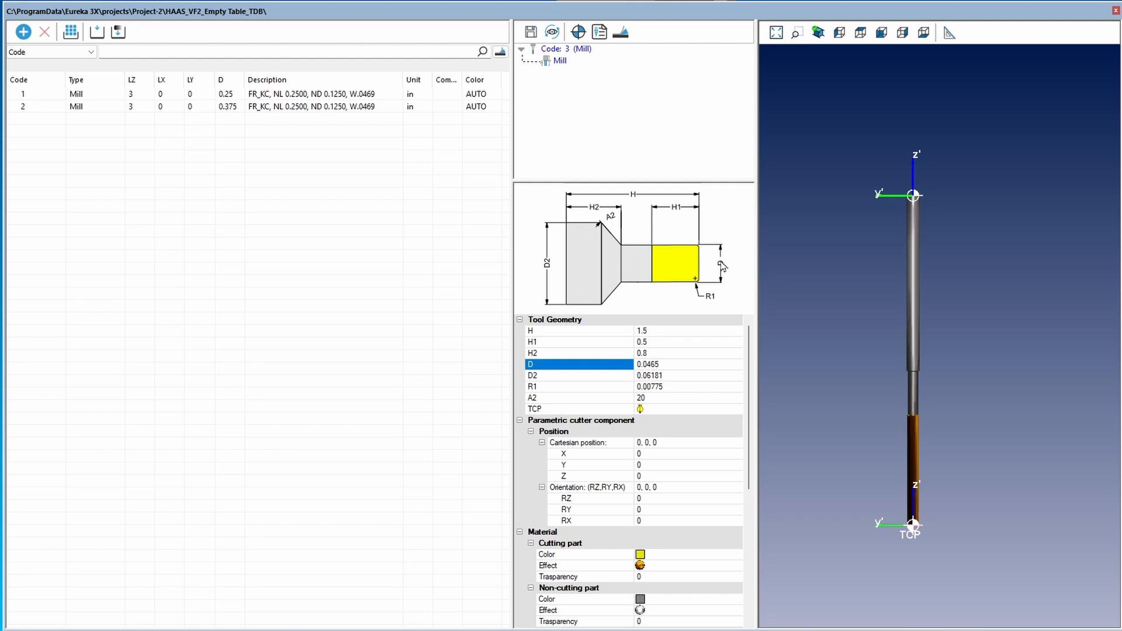
pyautogui.click(649, 364)
pyautogui.write('.25')
pyautogui.press('Return')
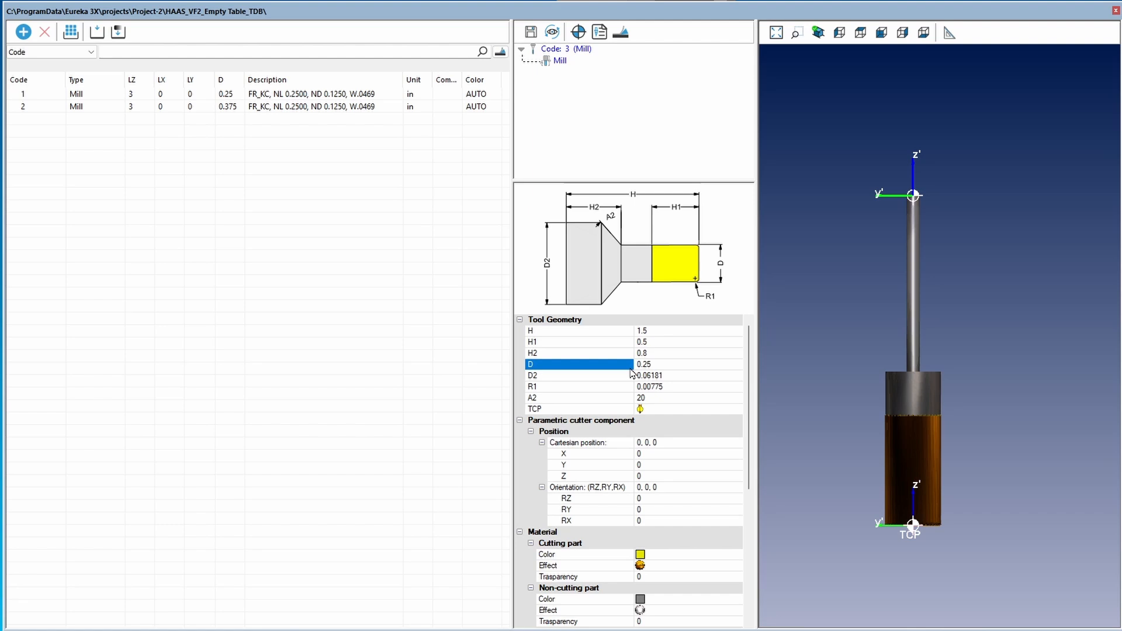
pyautogui.click(593, 377)
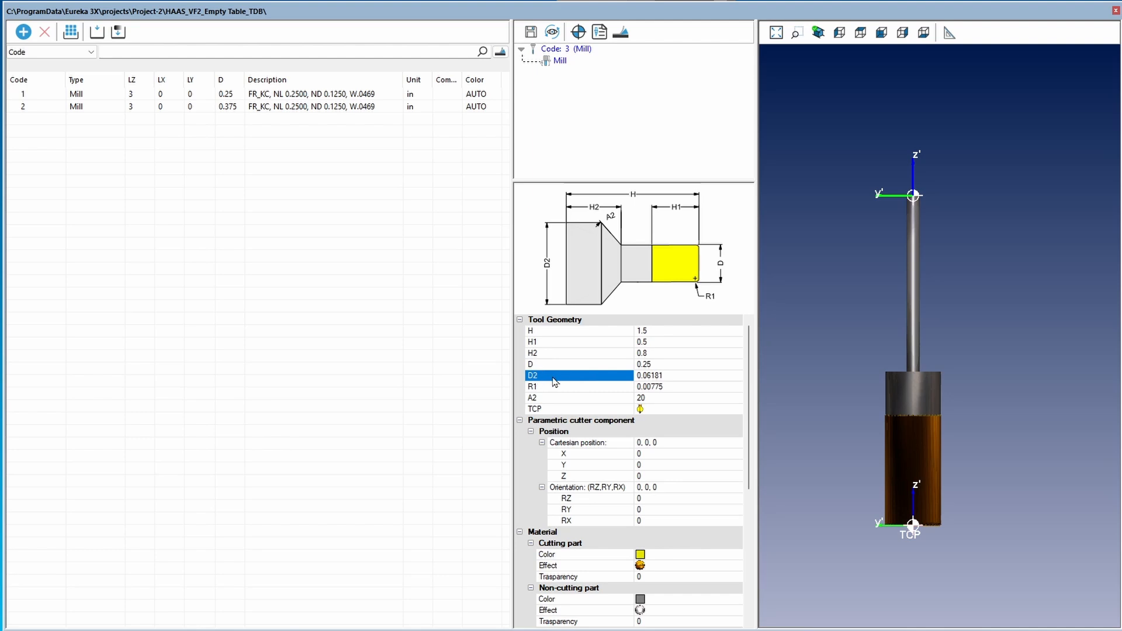
pyautogui.click(669, 377)
pyautogui.write('0.25')
pyautogui.press('Return')
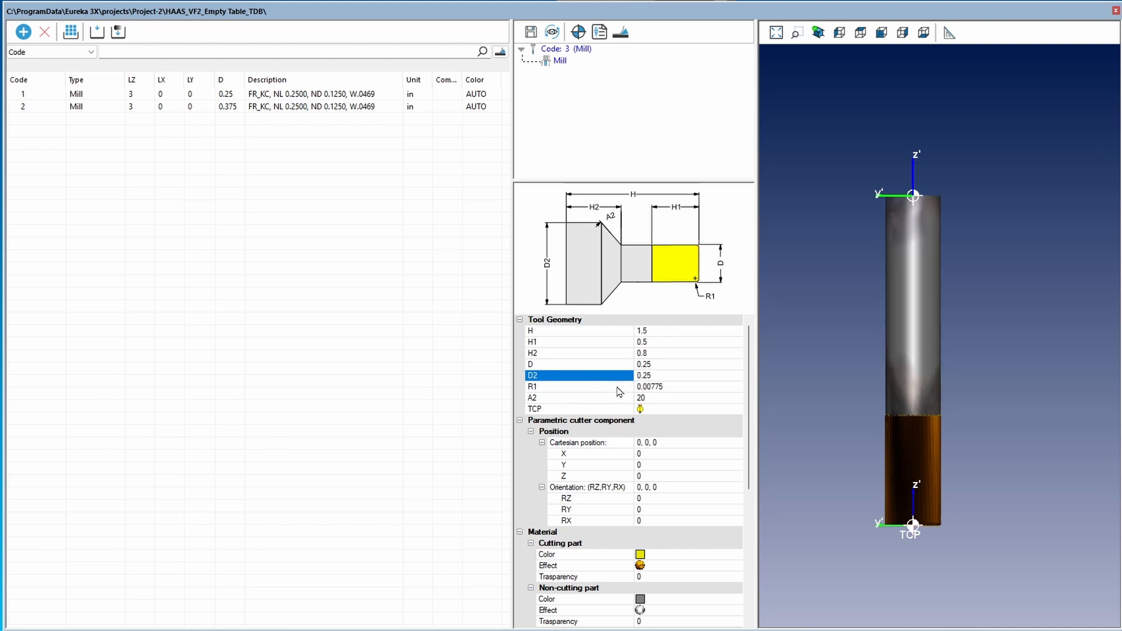
# Step: Set the end mill's corner radius R1 to 0.01 and angle A2 to 0, and save the tool
pyautogui.click(618, 388)
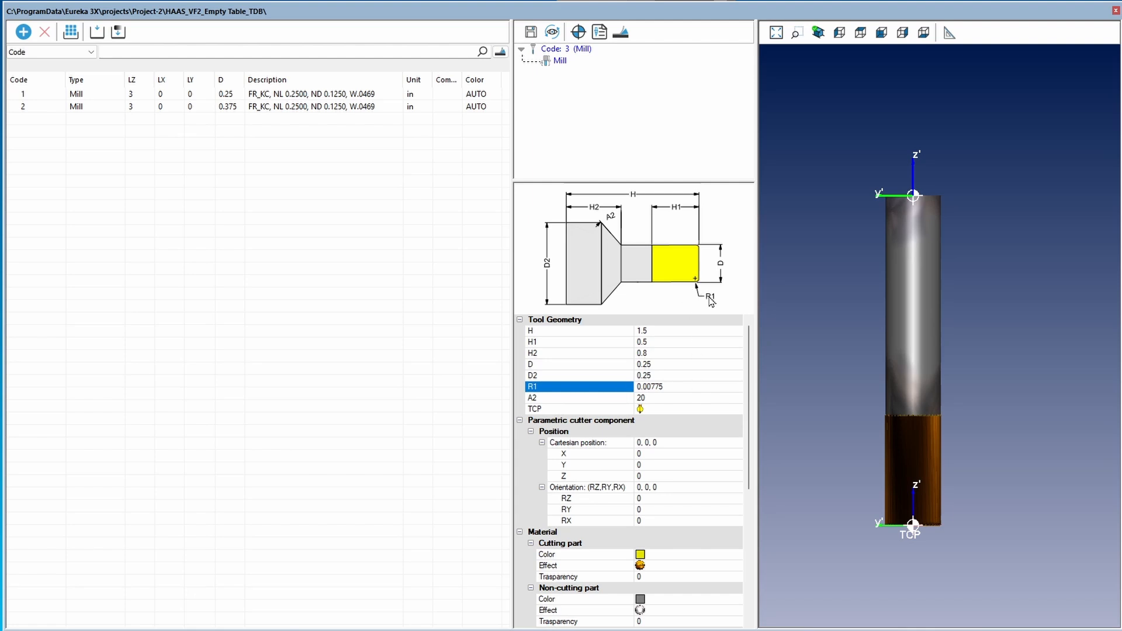
pyautogui.click(659, 388)
pyautogui.write('0.01')
pyautogui.click(616, 403)
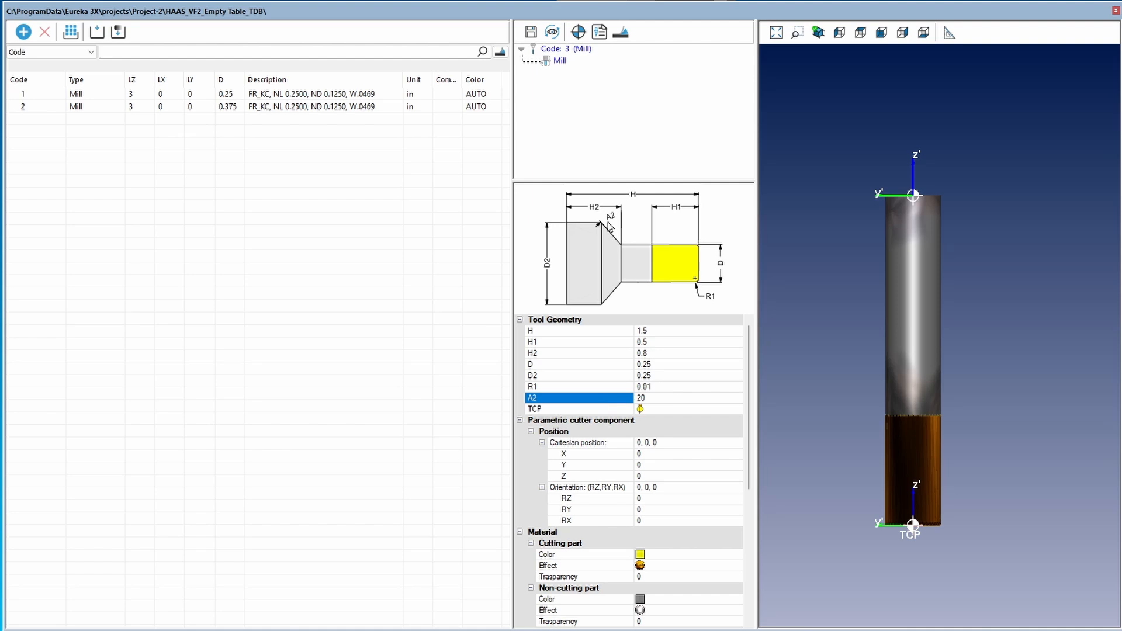
pyautogui.doubleClick(630, 401)
pyautogui.write('0')
pyautogui.click(530, 33)
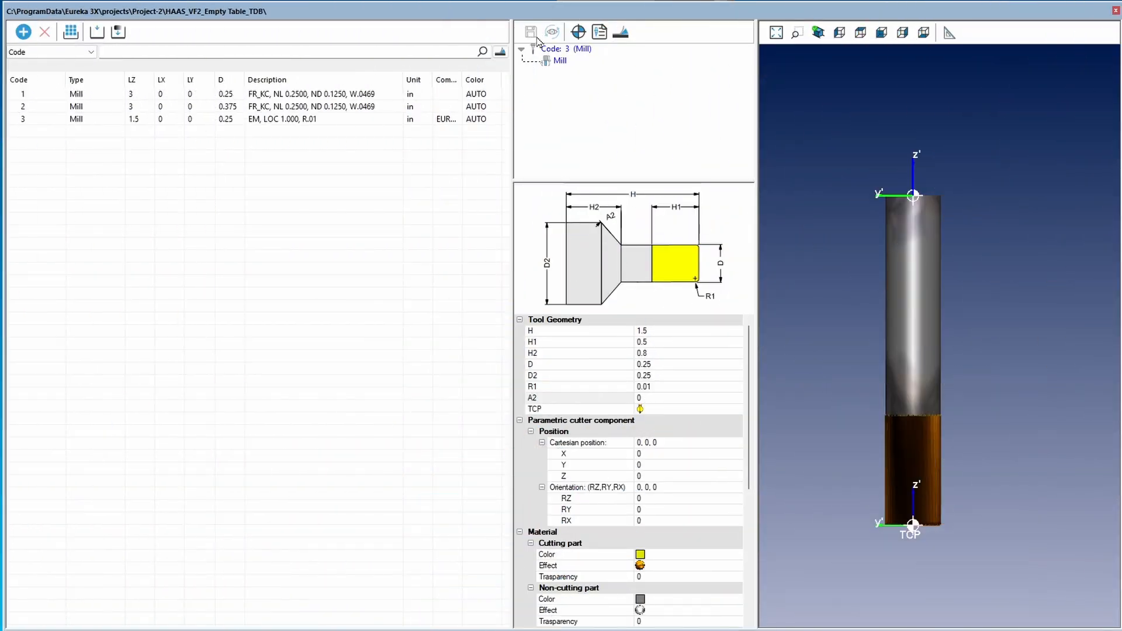
# Step: Add the holder "ER16, HL3.937, HEIMER 40-721-16" from the component library to tool 3, with the library sorted by code
pyautogui.click(558, 50)
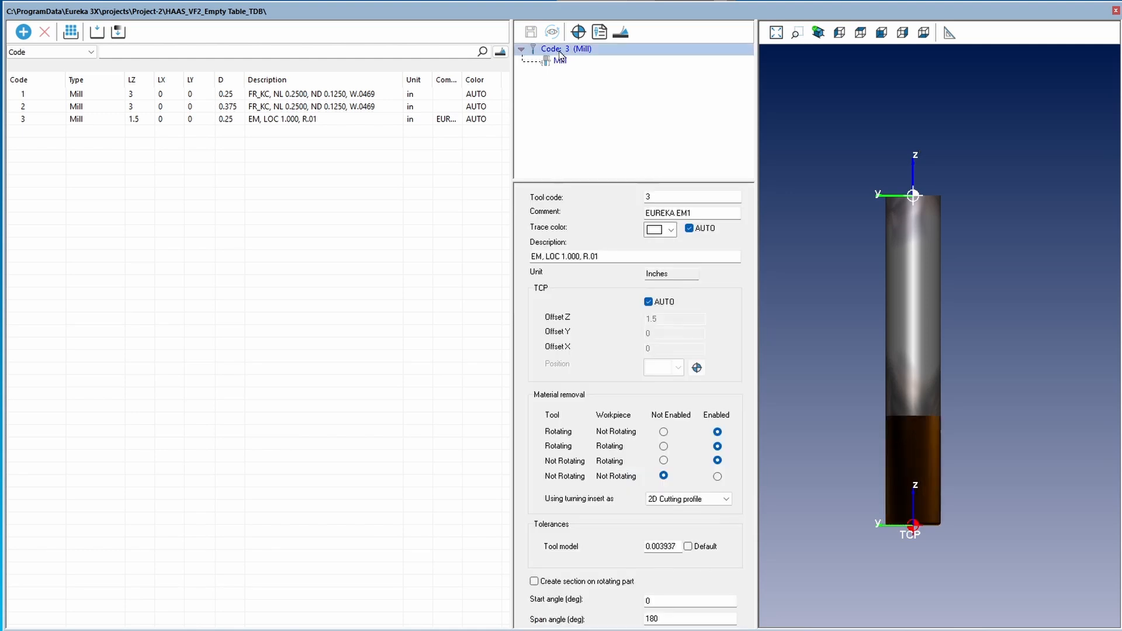
pyautogui.rightClick(559, 52)
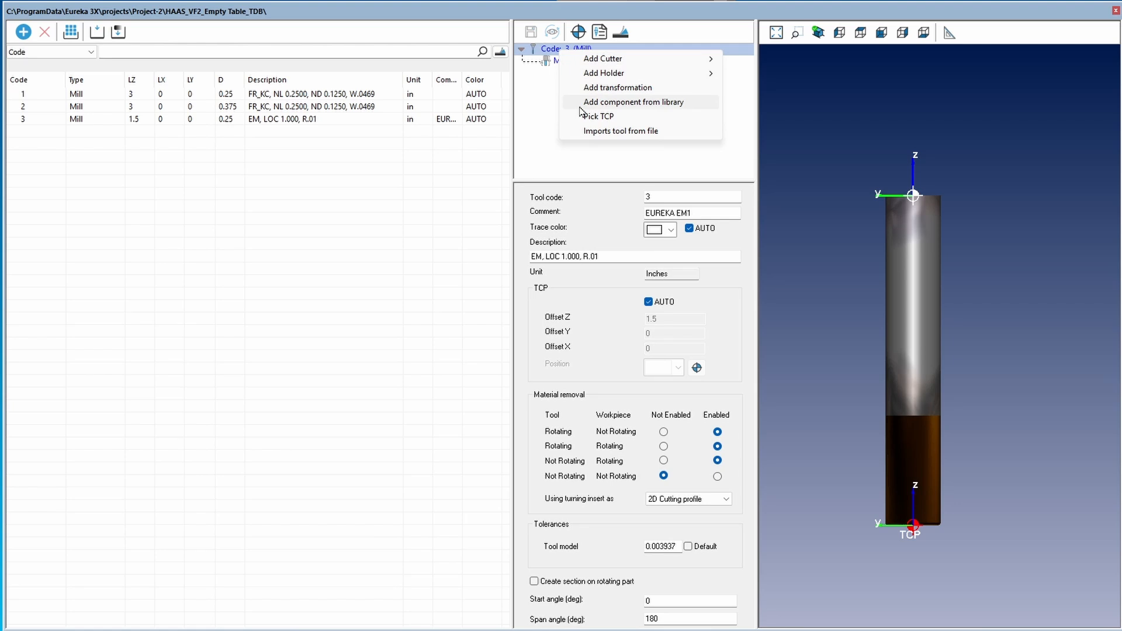
pyautogui.click(580, 104)
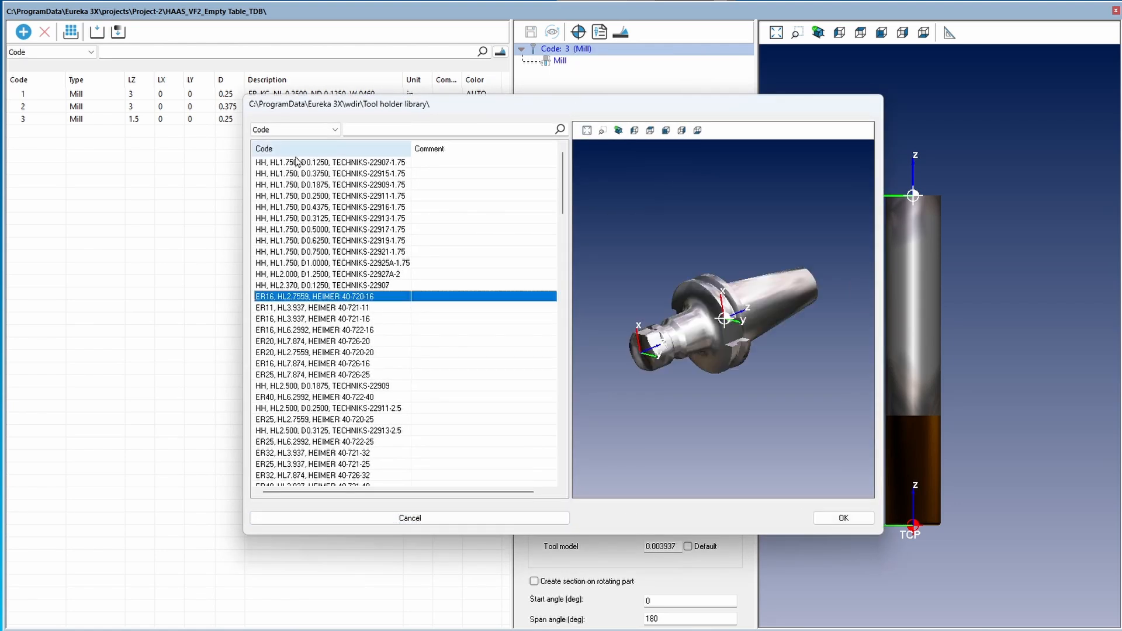
pyautogui.click(298, 151)
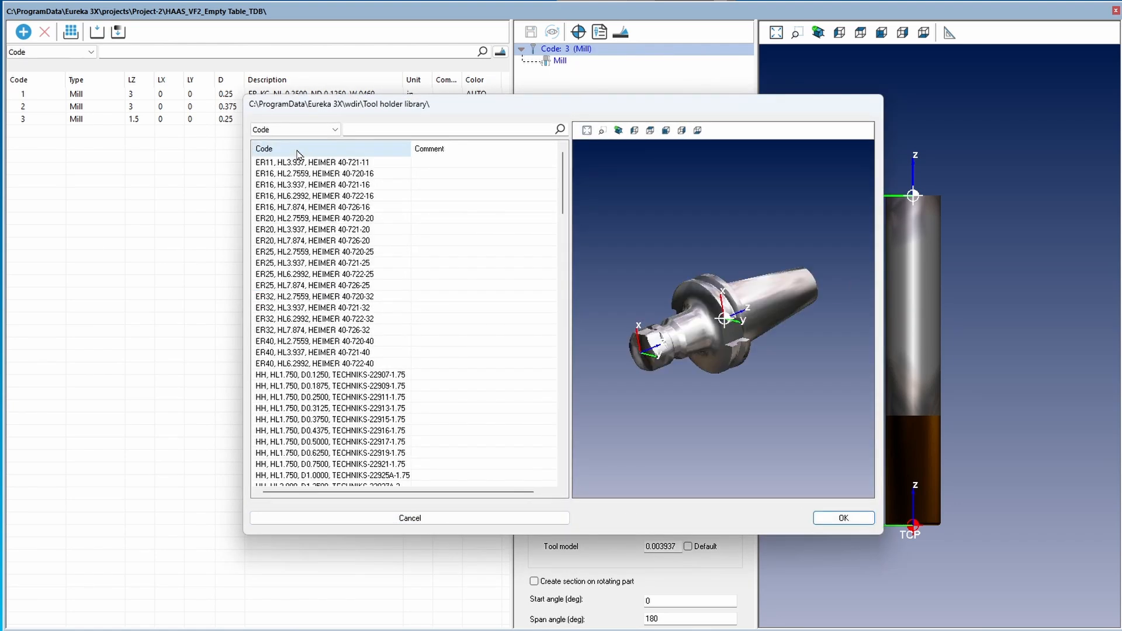
pyautogui.click(311, 186)
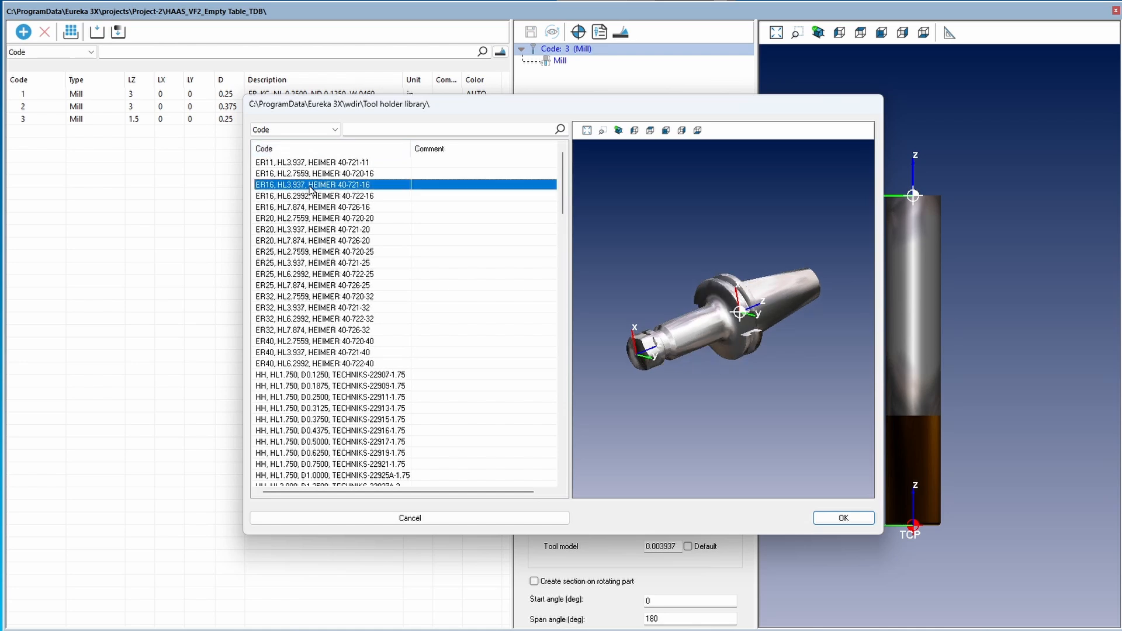
pyautogui.click(844, 518)
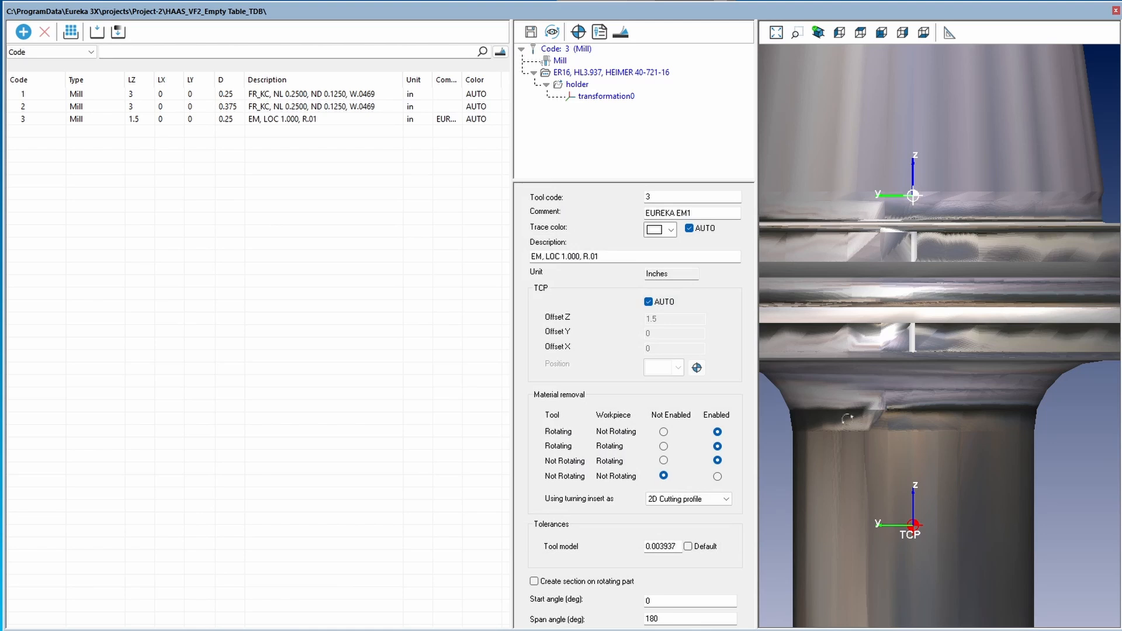
# Step: Move the Mill cutter under the holder's transformation0 so it attaches to the end of the holder
pyautogui.scroll(-6, 887, 359)
pyautogui.click(560, 61)
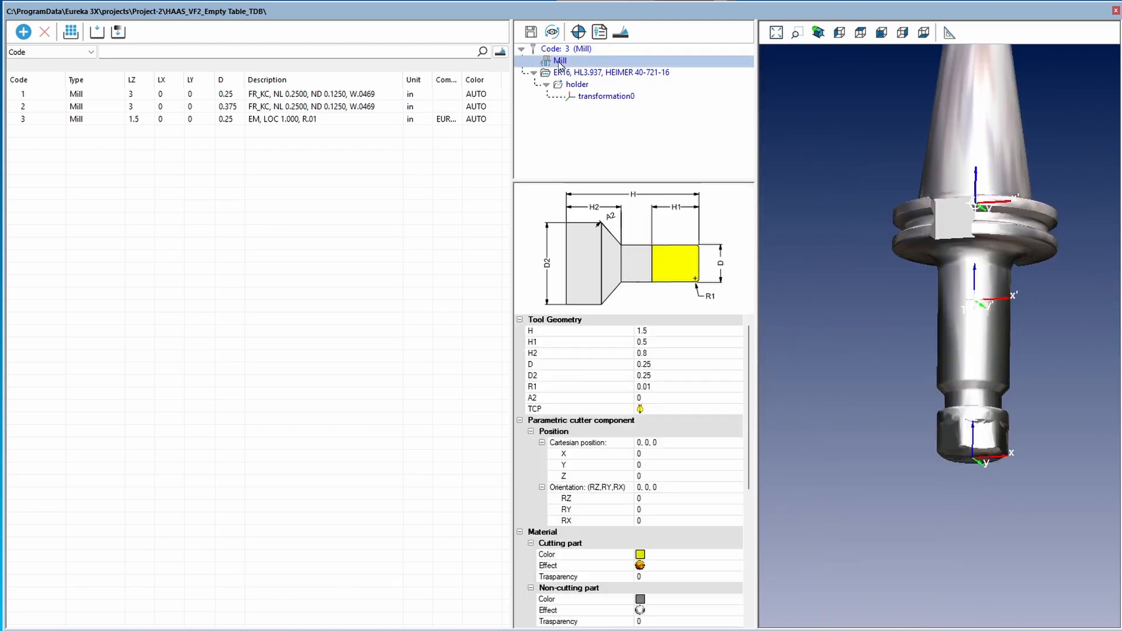
pyautogui.moveTo(560, 61); pyautogui.dragTo(606, 97)
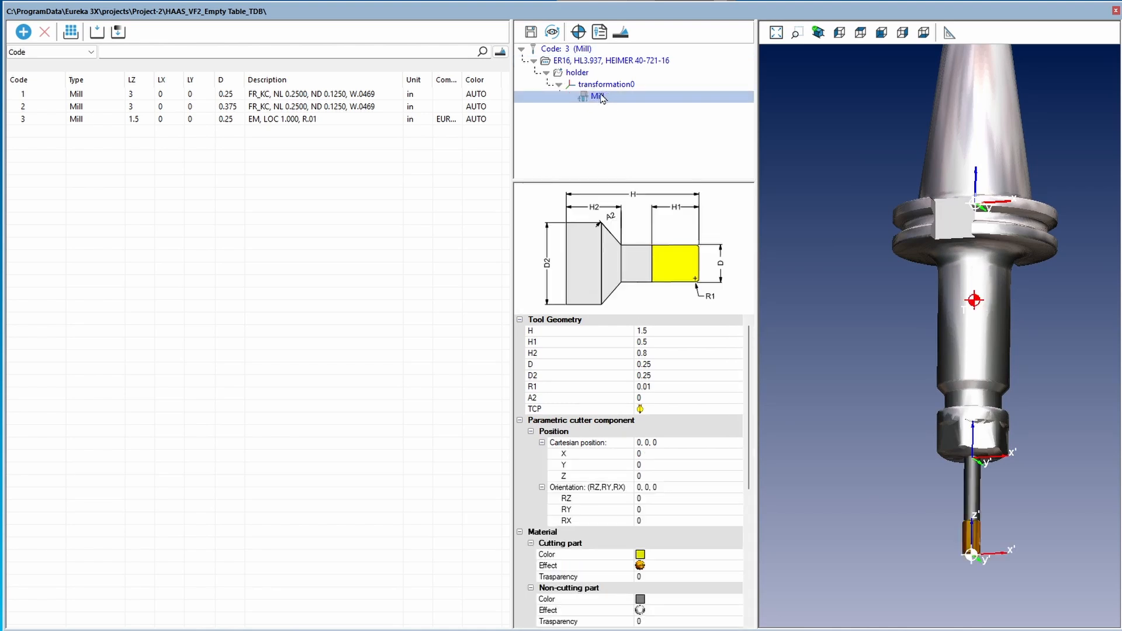
# Step: Measure the face-to-face distance between the holder's nose and the end mill's tip
pyautogui.scroll(4, 975, 498)
pyautogui.scroll(-1, 911, 315)
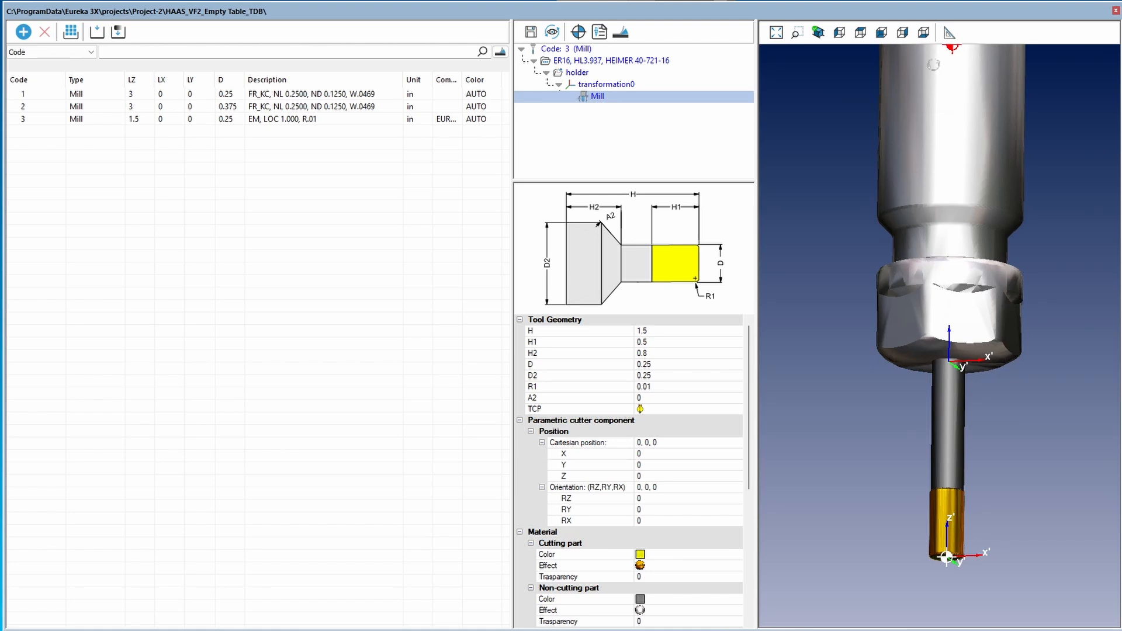
pyautogui.click(950, 34)
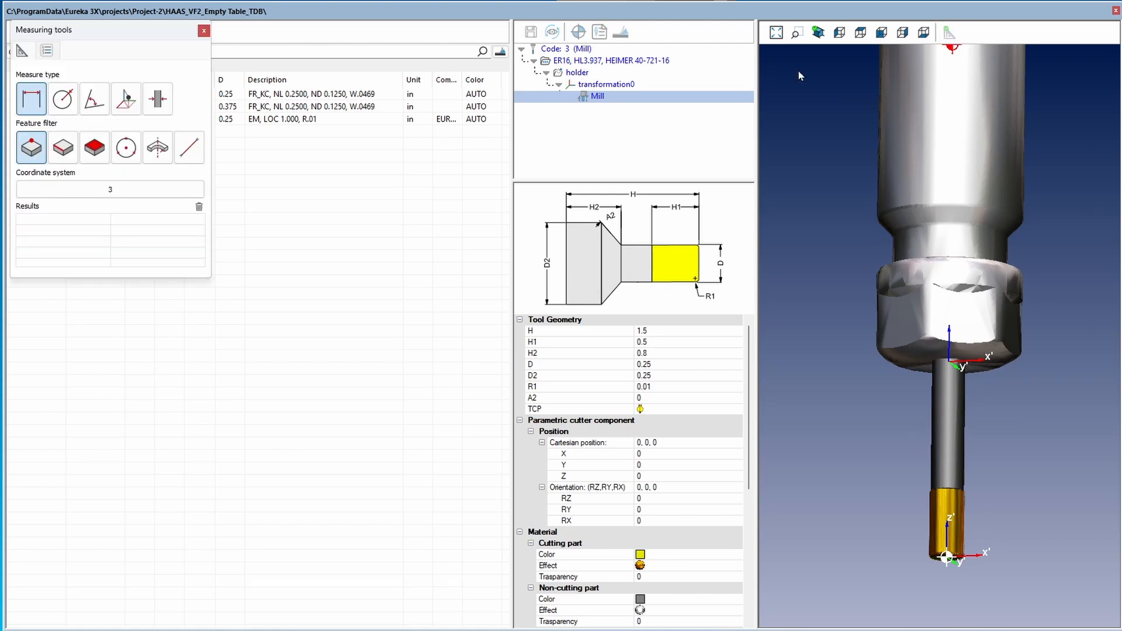
pyautogui.click(91, 153)
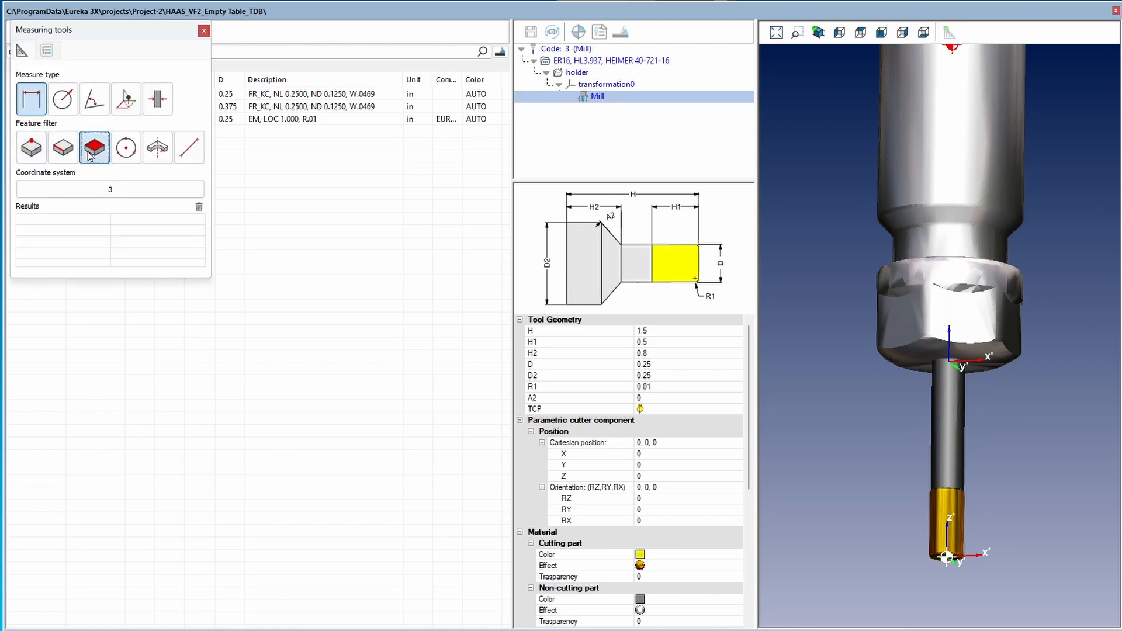
pyautogui.scroll(4, 916, 367)
pyautogui.moveTo(916, 367); pyautogui.dragTo(929, 318, button='middle')
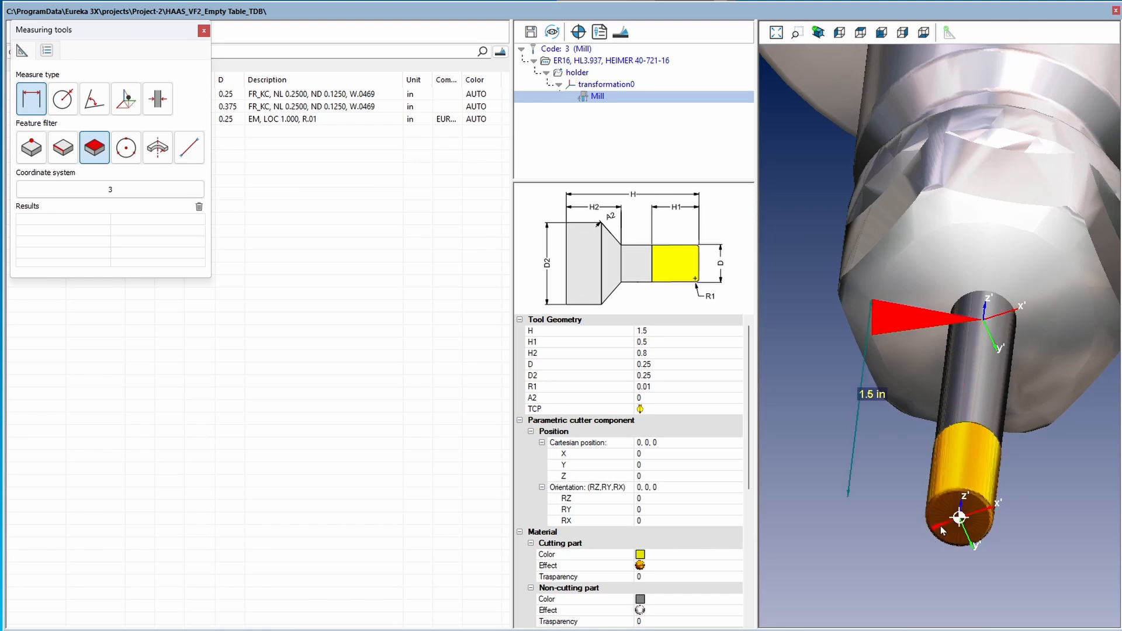
pyautogui.click(941, 529)
# Step: Set the mill cutter's Z position to 0.75
pyautogui.click(657, 476)
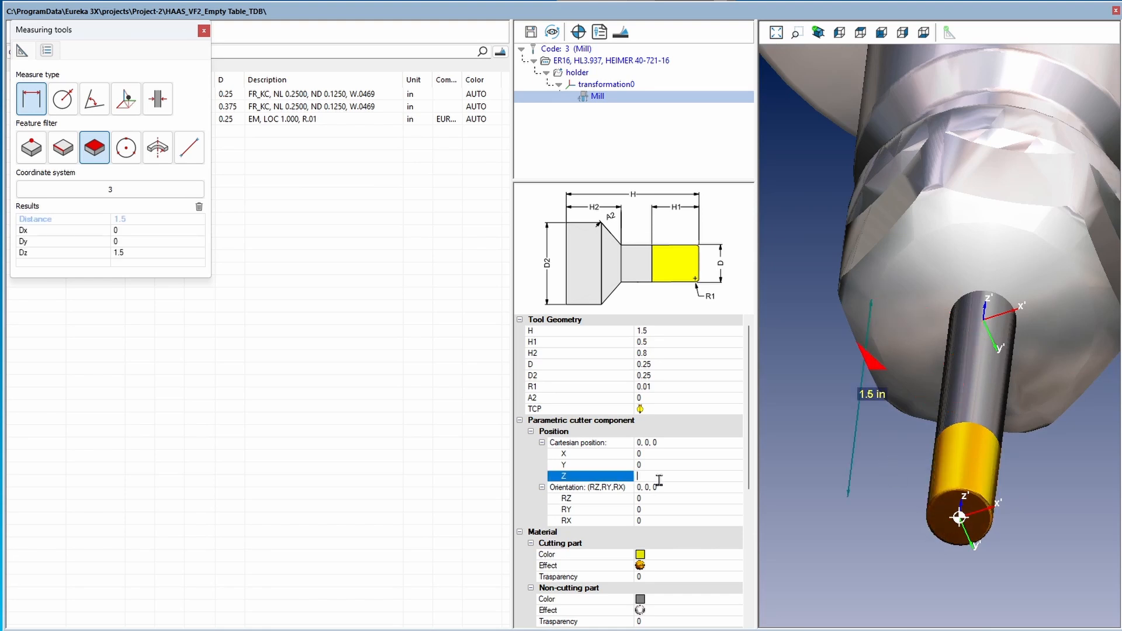
pyautogui.write('.75')
pyautogui.press('Return')
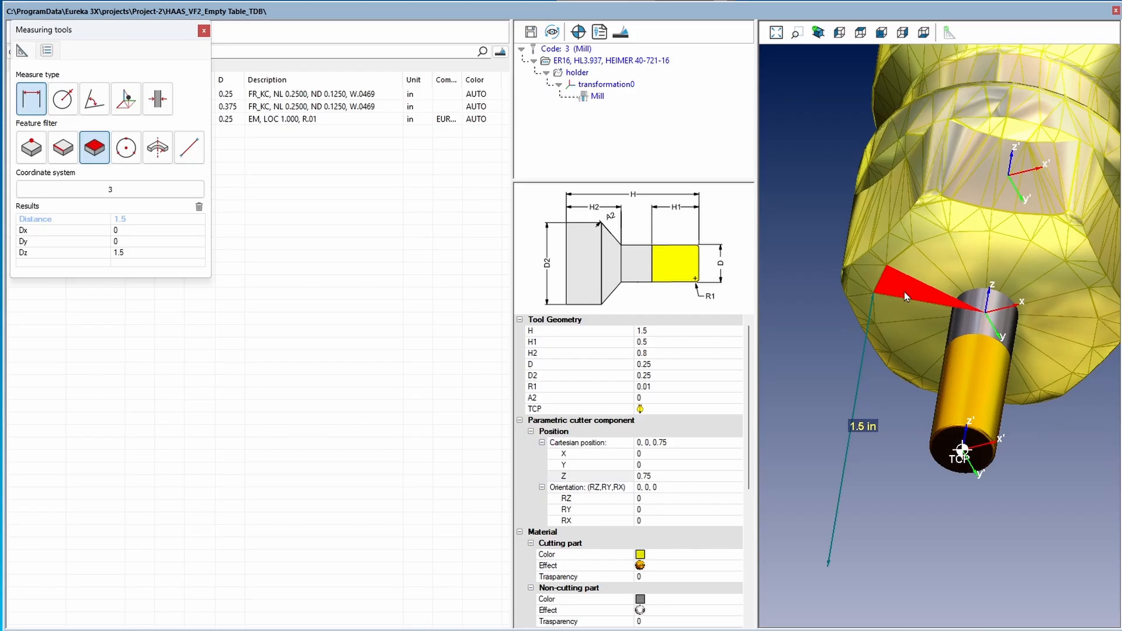
# Step: Measure the cutter's stick-out from the holder nose again and save tool 3 with its holder
pyautogui.click(918, 330)
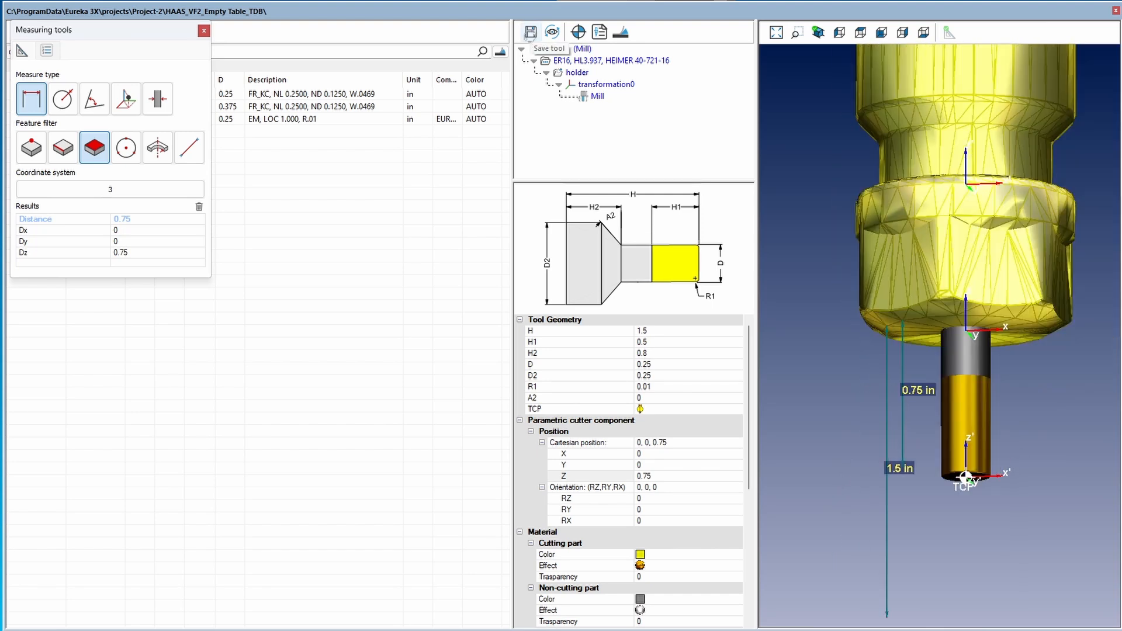
pyautogui.click(530, 33)
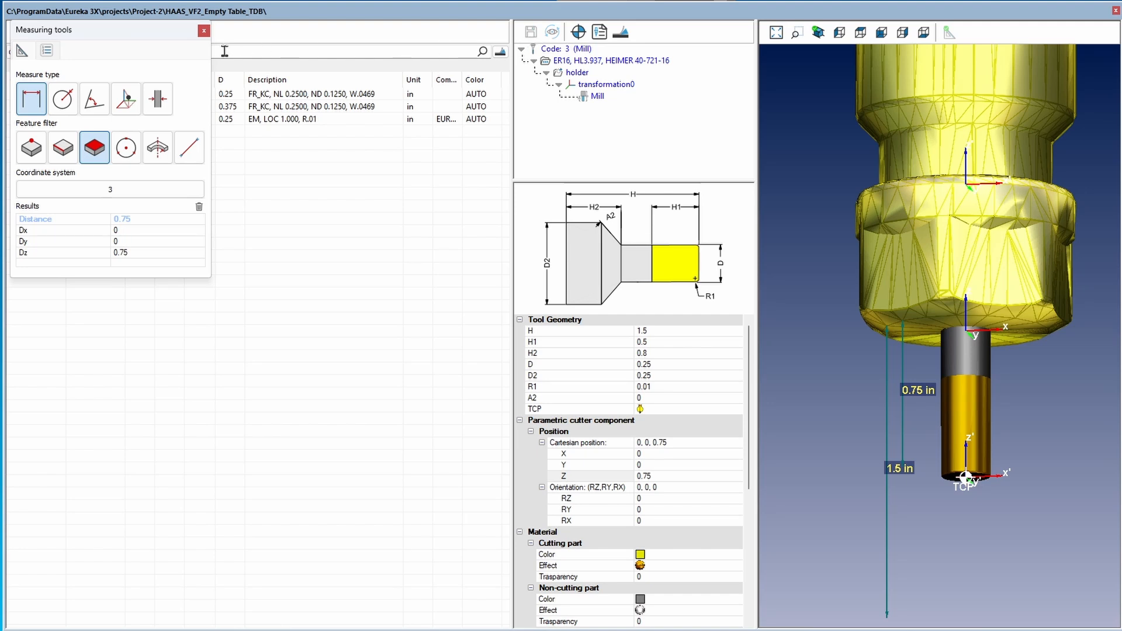
pyautogui.click(204, 30)
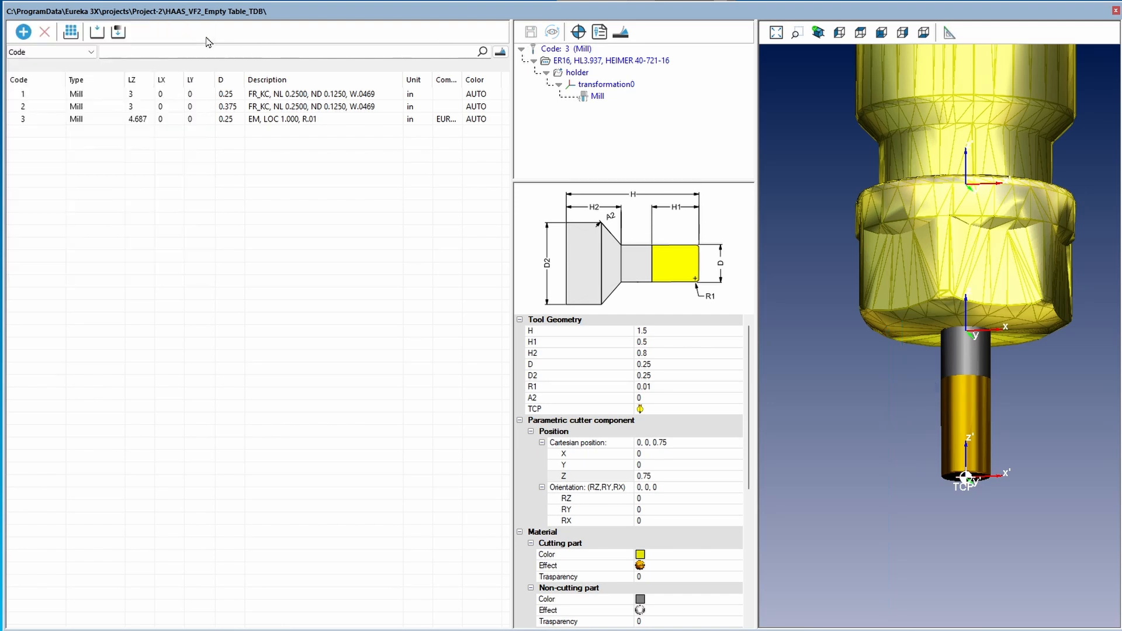
pyautogui.click(860, 32)
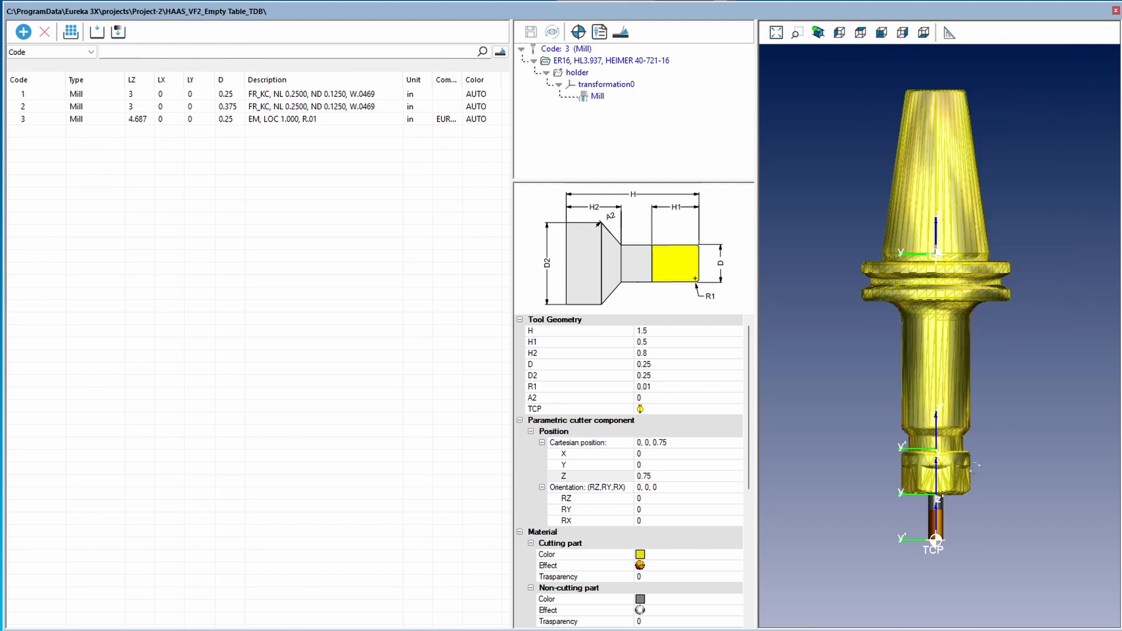
pyautogui.click(1015, 377)
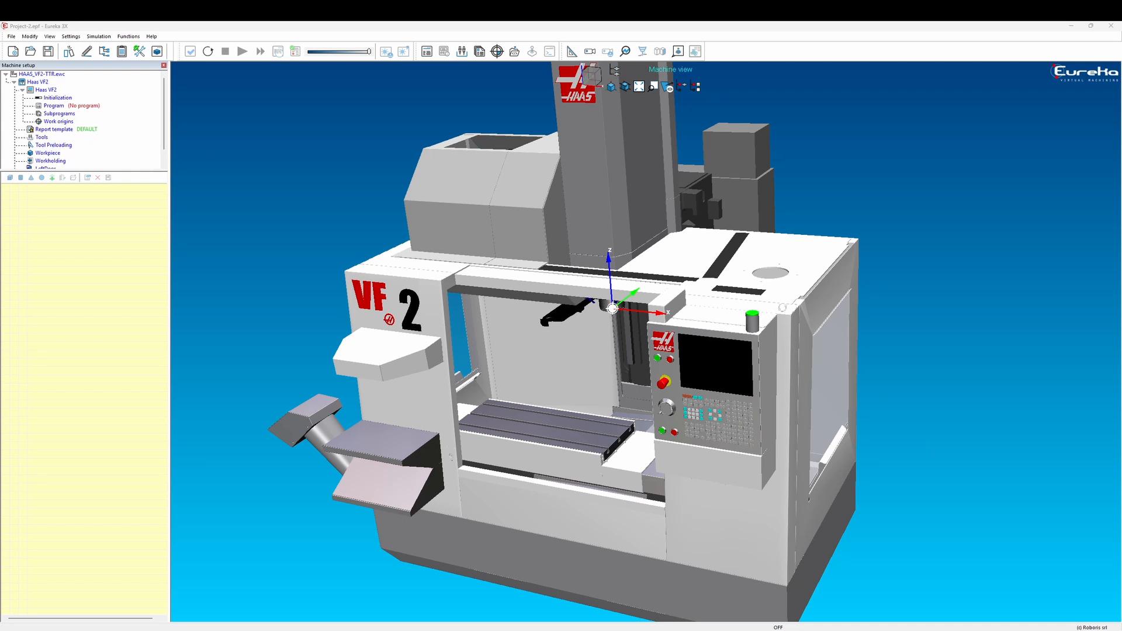
# Step: Reopen the tools database and create a new custom mill tool
pyautogui.click(463, 53)
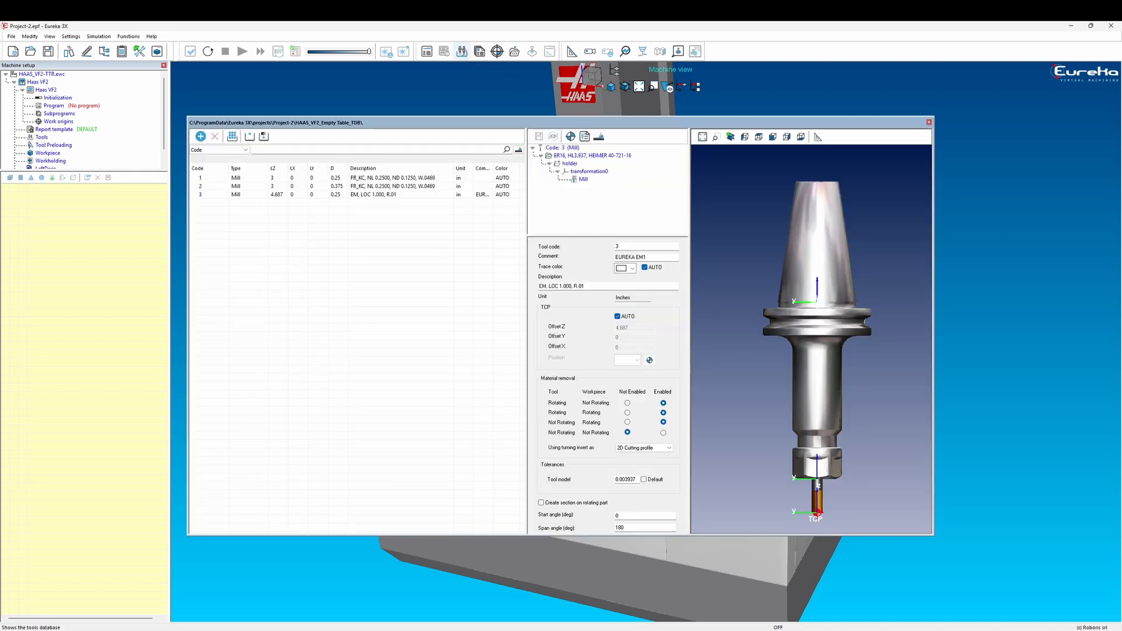
pyautogui.click(200, 137)
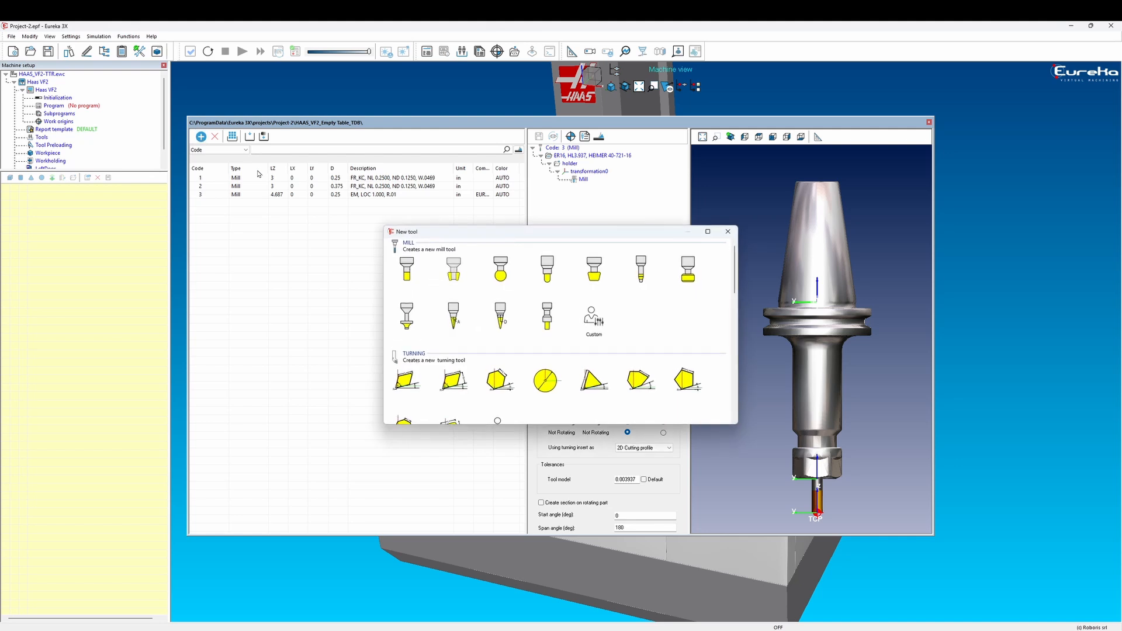
pyautogui.click(593, 328)
pyautogui.doubleClick(594, 329)
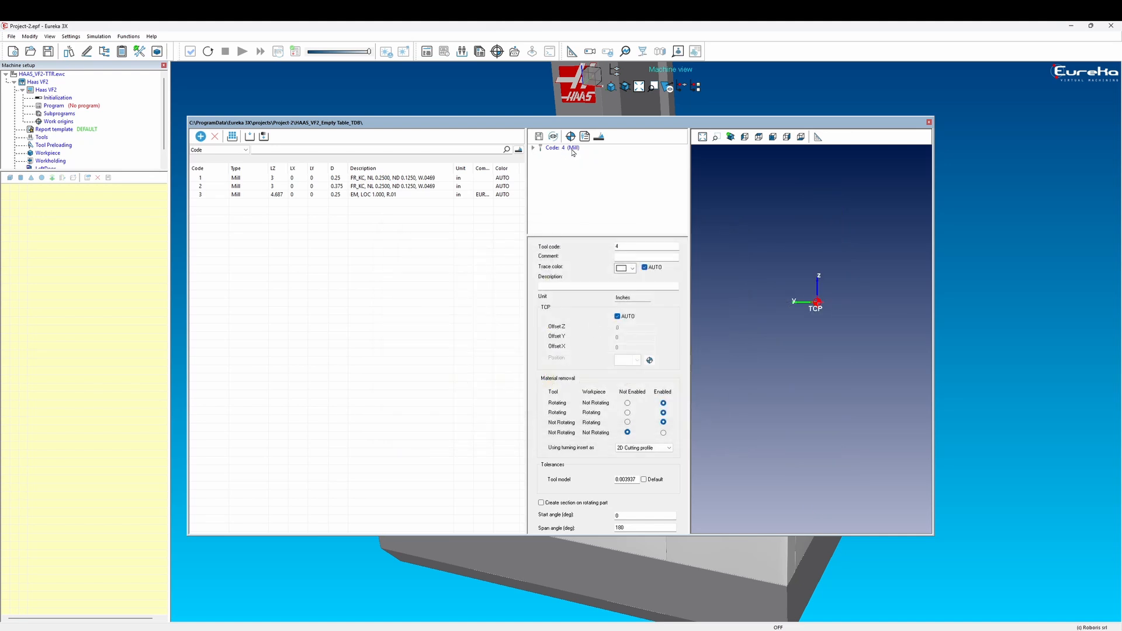
# Step: Add a shape-of-revolution cutter to tool 4 and sketch a closed five-sided pointed profile starting at the origin, with one edge along the Z axis
pyautogui.rightClick(573, 149)
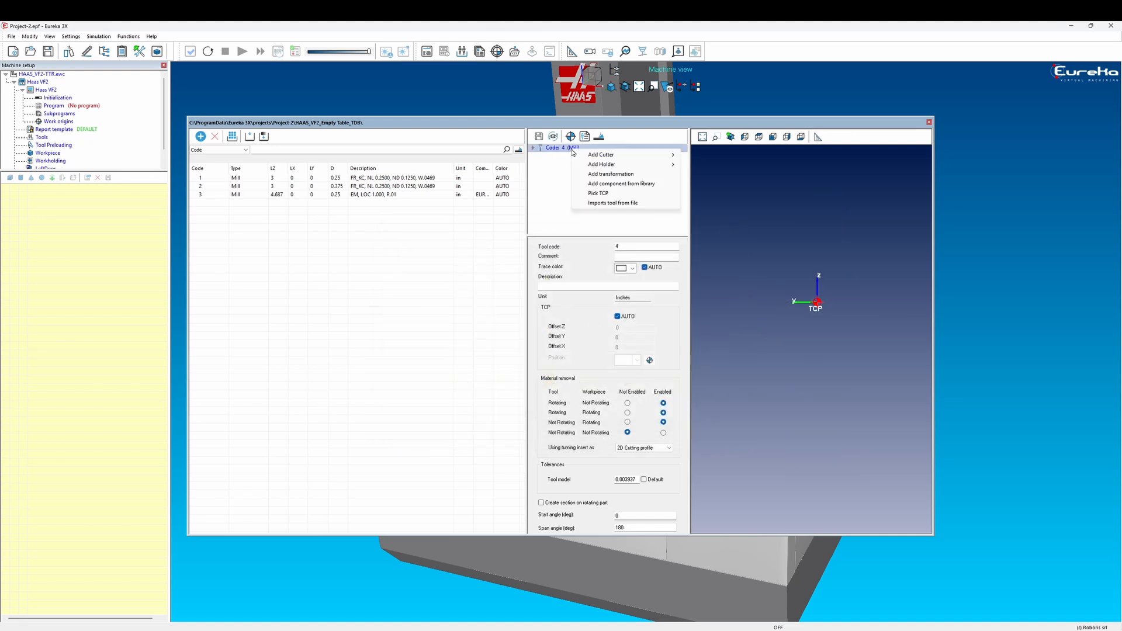
pyautogui.moveTo(592, 157)
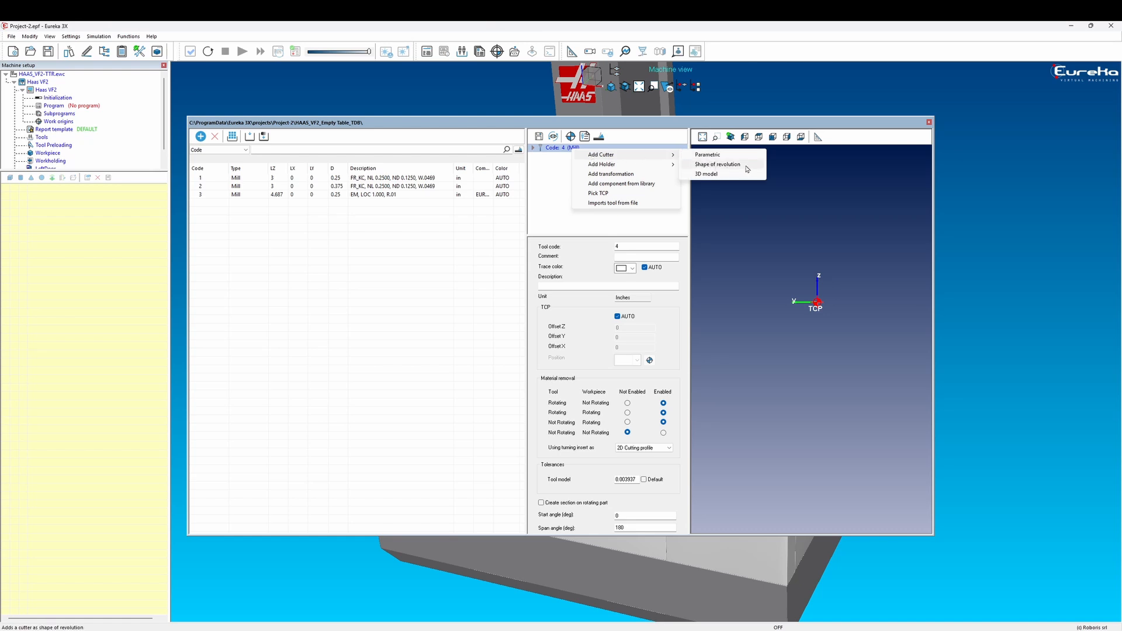
pyautogui.click(717, 164)
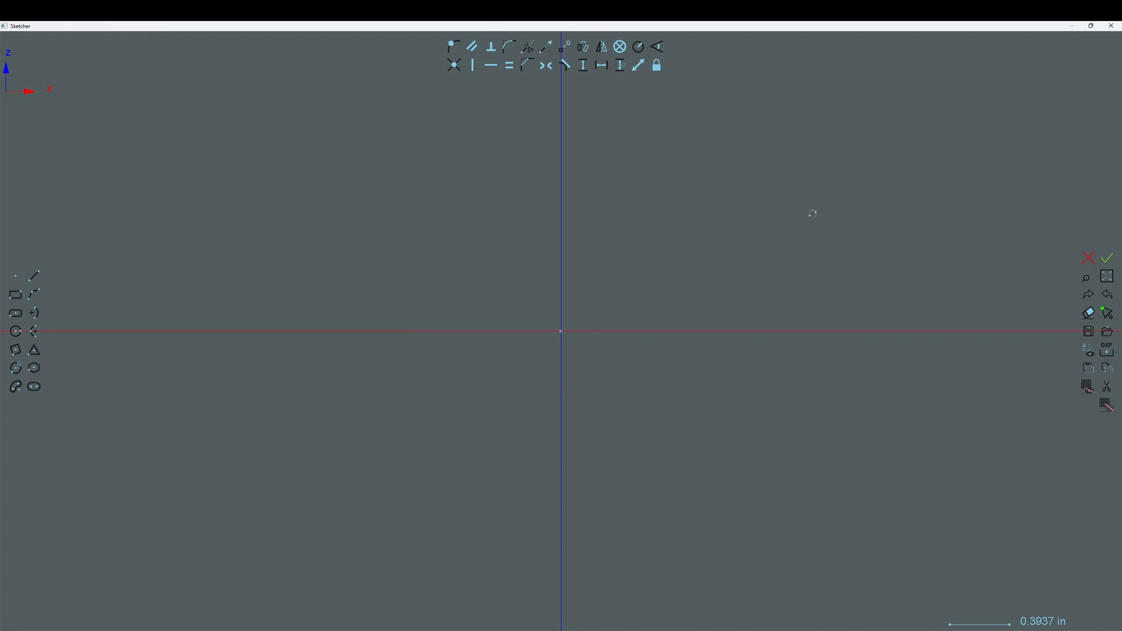
pyautogui.click(34, 275)
pyautogui.click(560, 331)
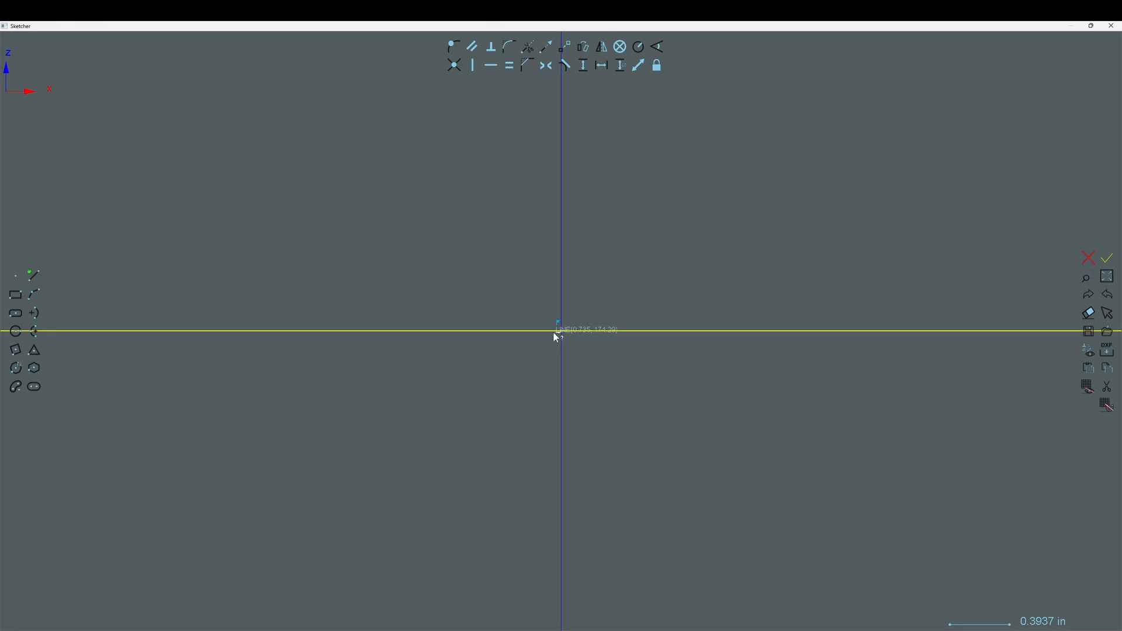
pyautogui.click(468, 333)
pyautogui.click(414, 284)
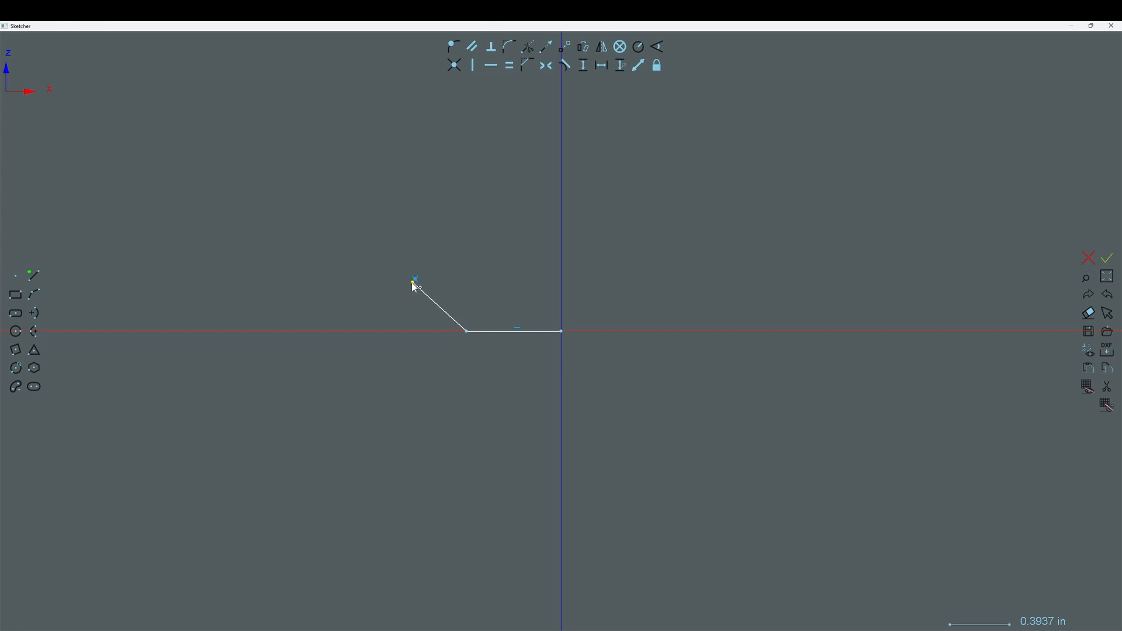
pyautogui.click(471, 239)
pyautogui.click(559, 240)
pyautogui.click(562, 240)
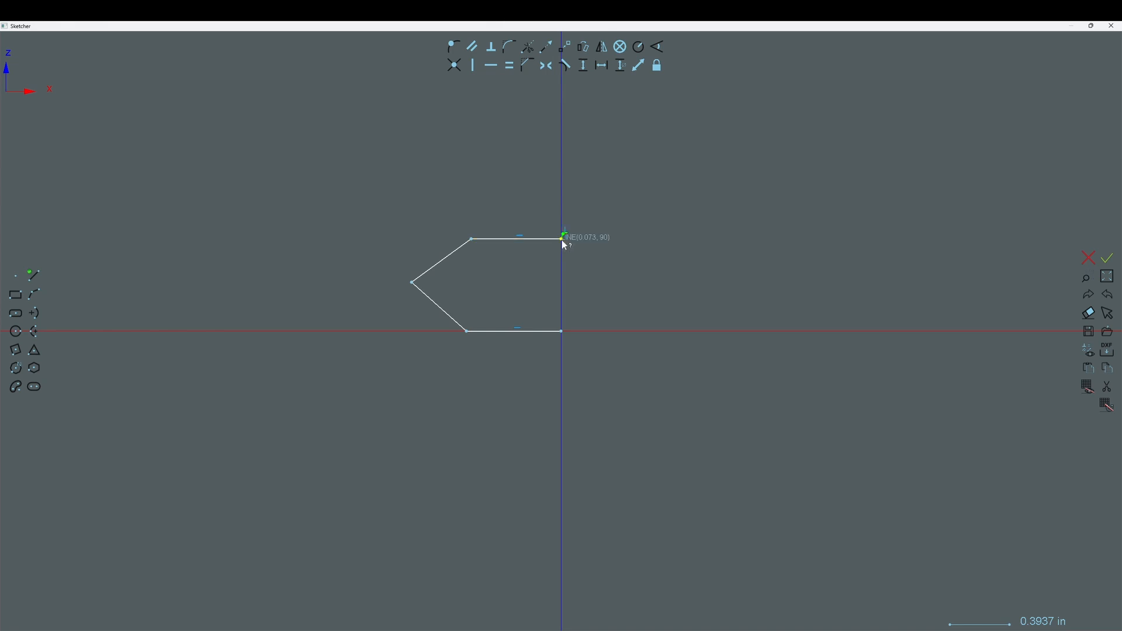
pyautogui.click(561, 331)
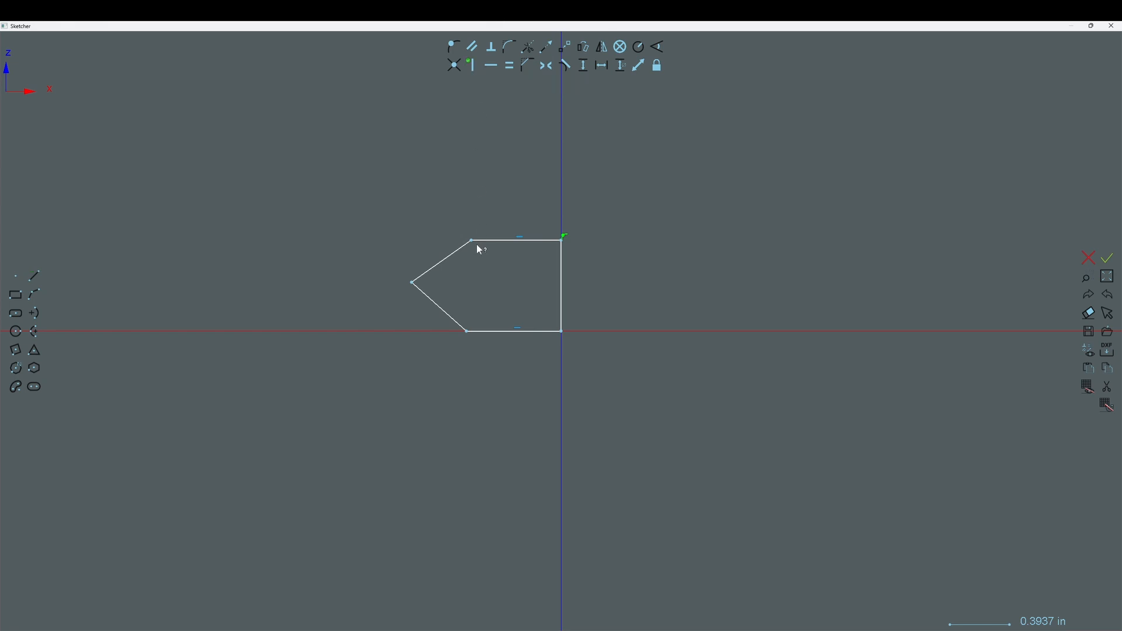
# Step: Align the profile's upper and lower outer corners vertically and make the two slanted edges equal in length
pyautogui.click(466, 331)
pyautogui.click(441, 312)
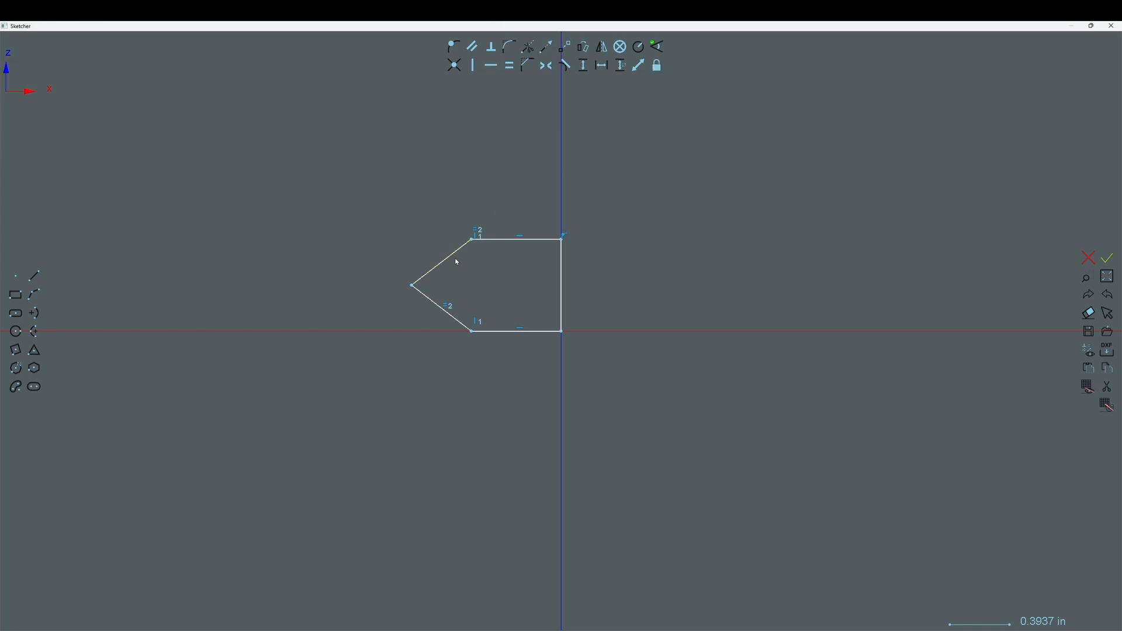
# Step: Set the angle between the two slanted edges of the cutter profile to 90 degrees
pyautogui.click(431, 305)
pyautogui.write('90')
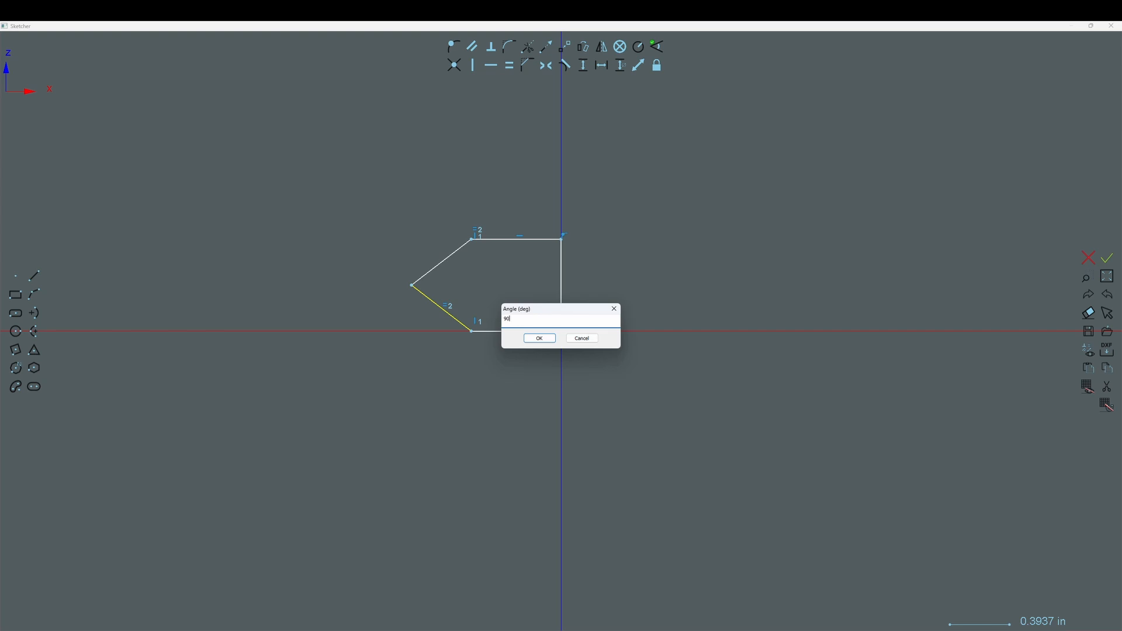
pyautogui.press('Return')
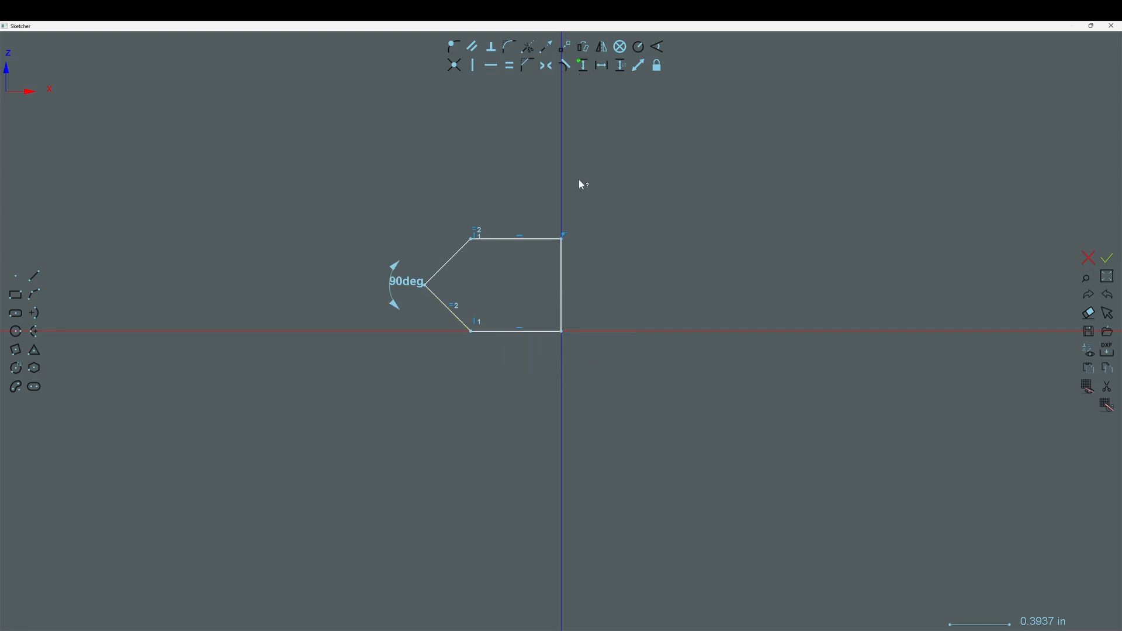
# Step: Set the vertical distance between the cutter profile's bottom and top edges to 0.125 in
pyautogui.click(561, 240)
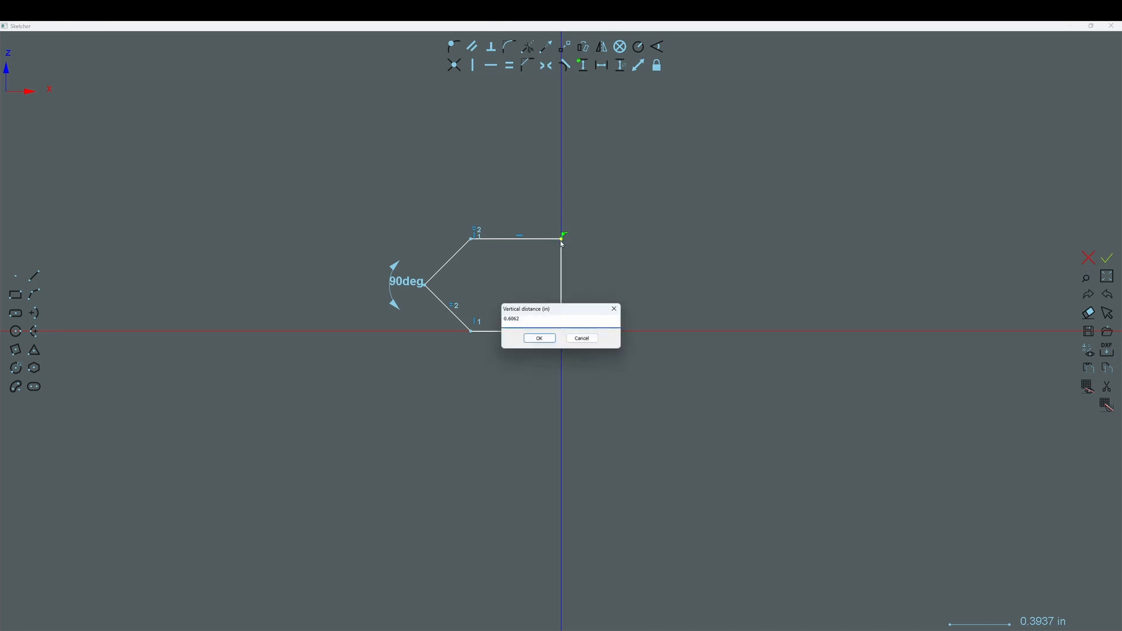
pyautogui.moveTo(519, 321); pyautogui.dragTo(503, 329)
pyautogui.write('.125')
pyautogui.press('Return')
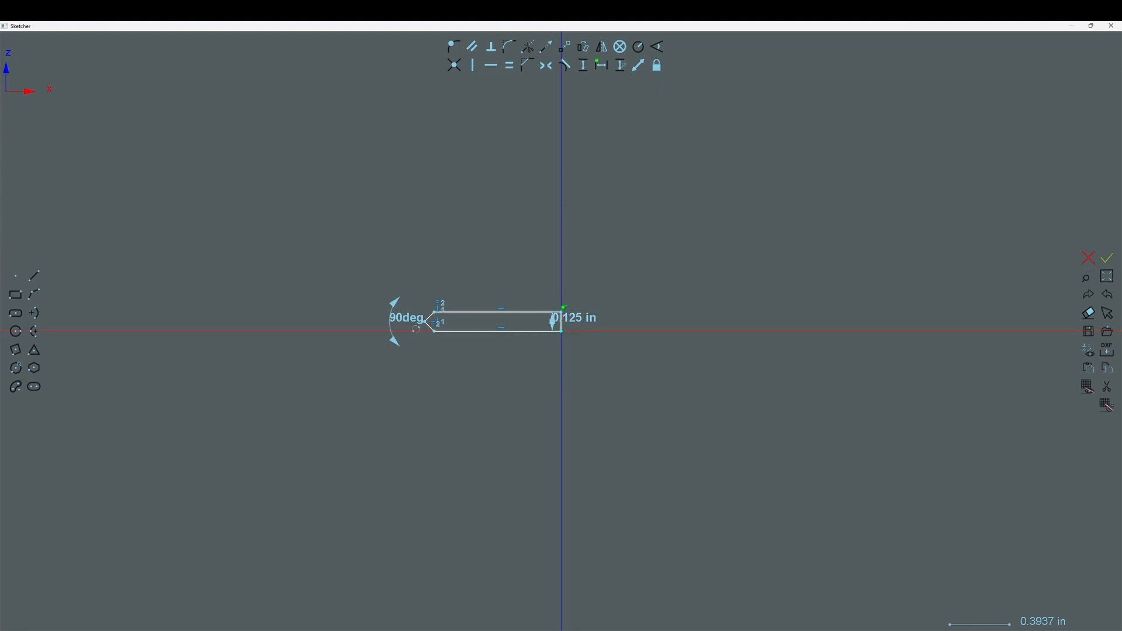
# Step: Set the horizontal distance from the pointed tip to the Z axis to 0.125 in
pyautogui.scroll(5, 416, 328)
pyautogui.scroll(5, 379, 313)
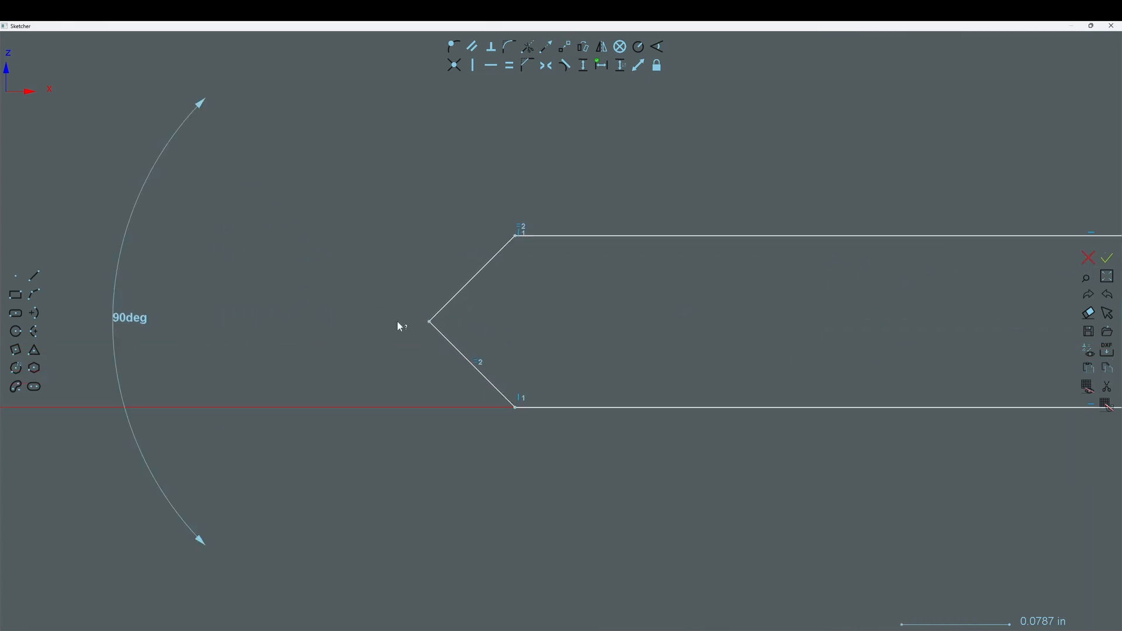
pyautogui.click(430, 322)
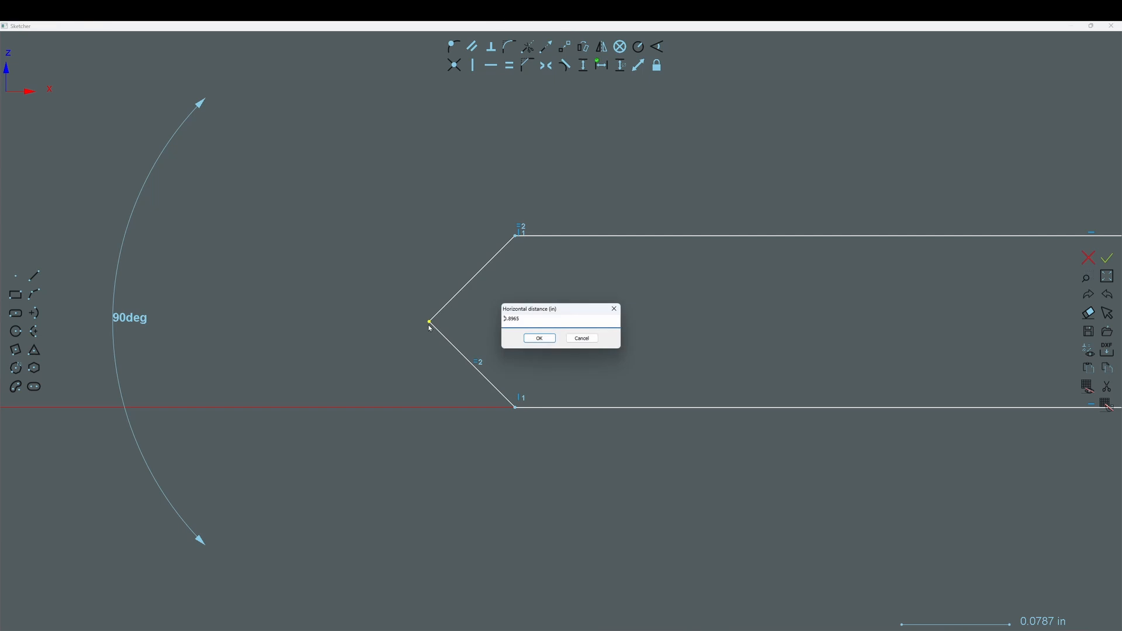
pyautogui.moveTo(531, 320); pyautogui.dragTo(499, 327)
pyautogui.write('1.875')
pyautogui.press('Return')
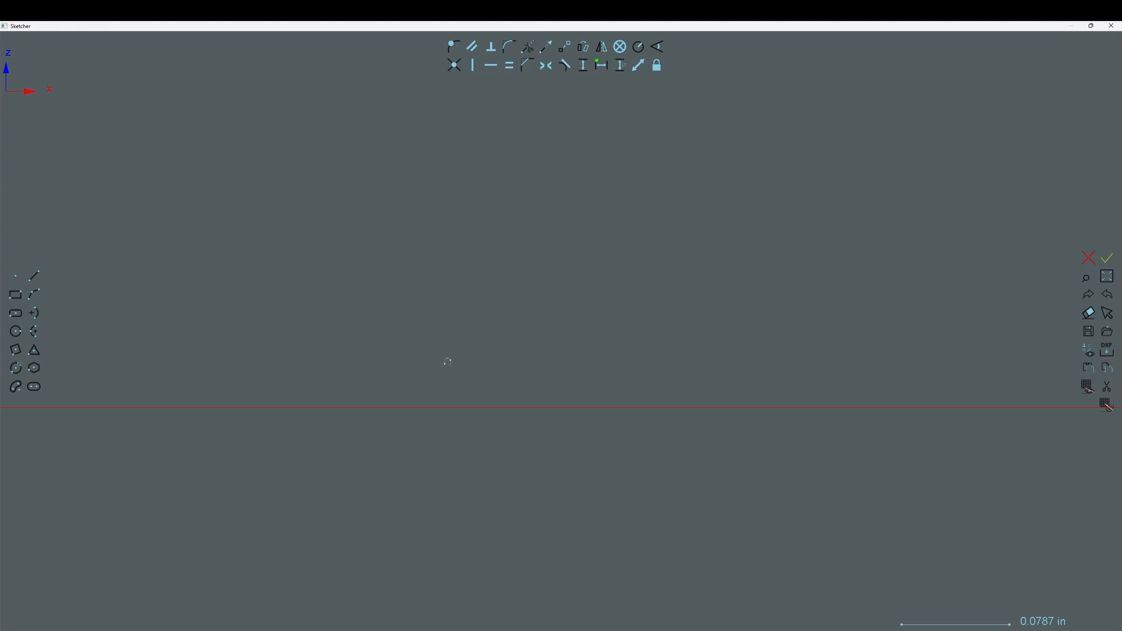
# Step: Move the height, width and angle dimensions clear of the profile for readability, and finish the cutter sketch
pyautogui.scroll(-5, 415, 388)
pyautogui.scroll(-1, 411, 388)
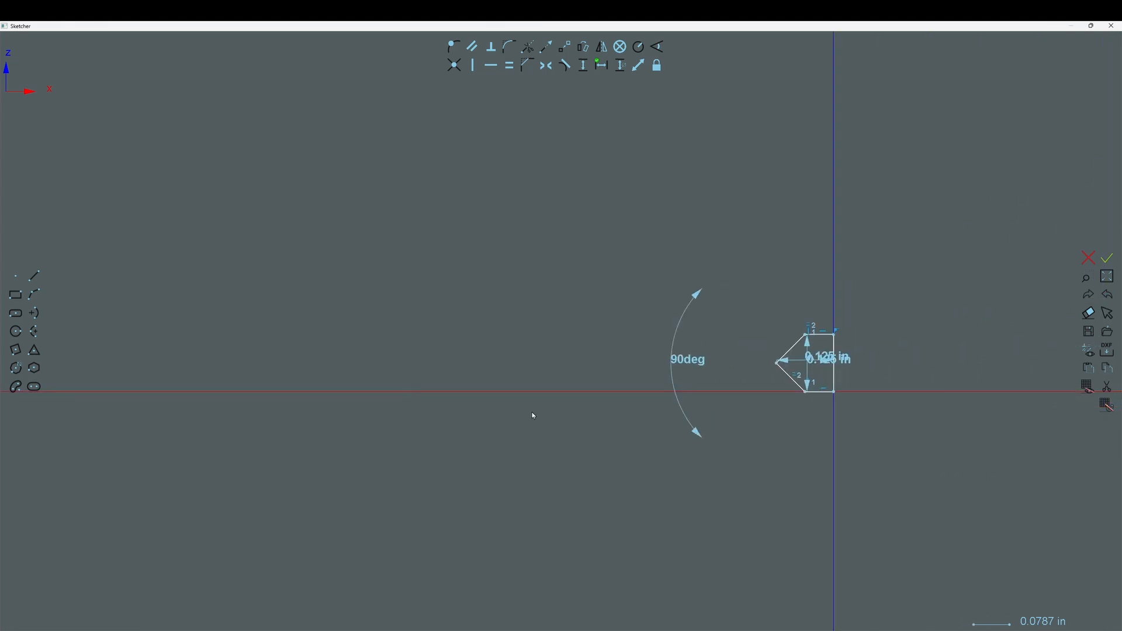
pyautogui.scroll(8, 856, 364)
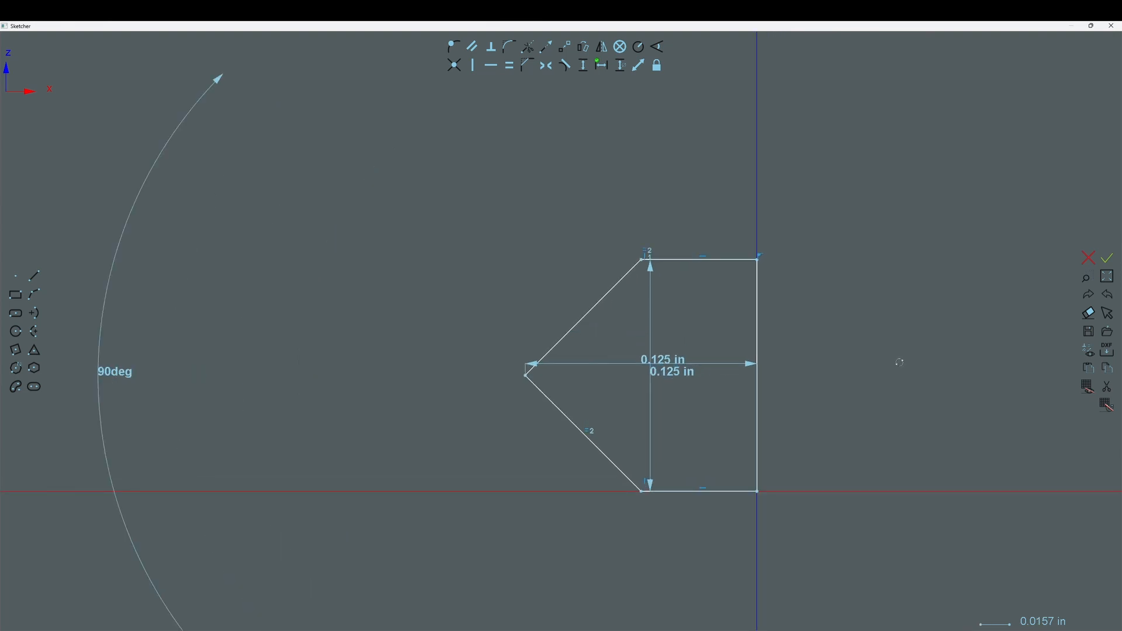
pyautogui.scroll(-2, 436, 397)
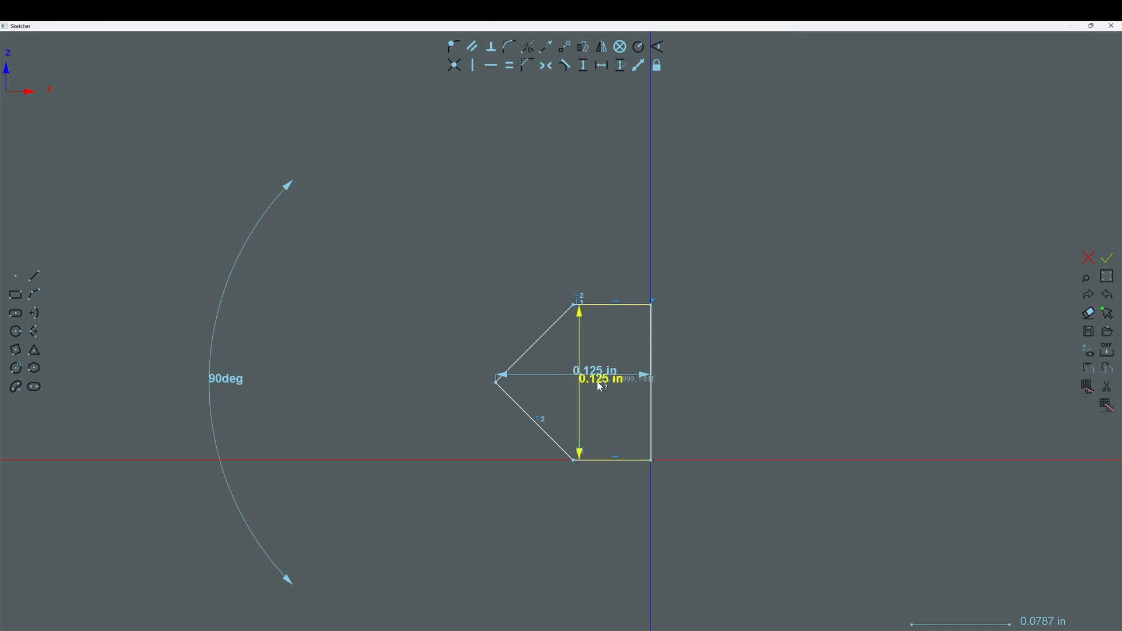
pyautogui.moveTo(595, 383); pyautogui.dragTo(702, 383)
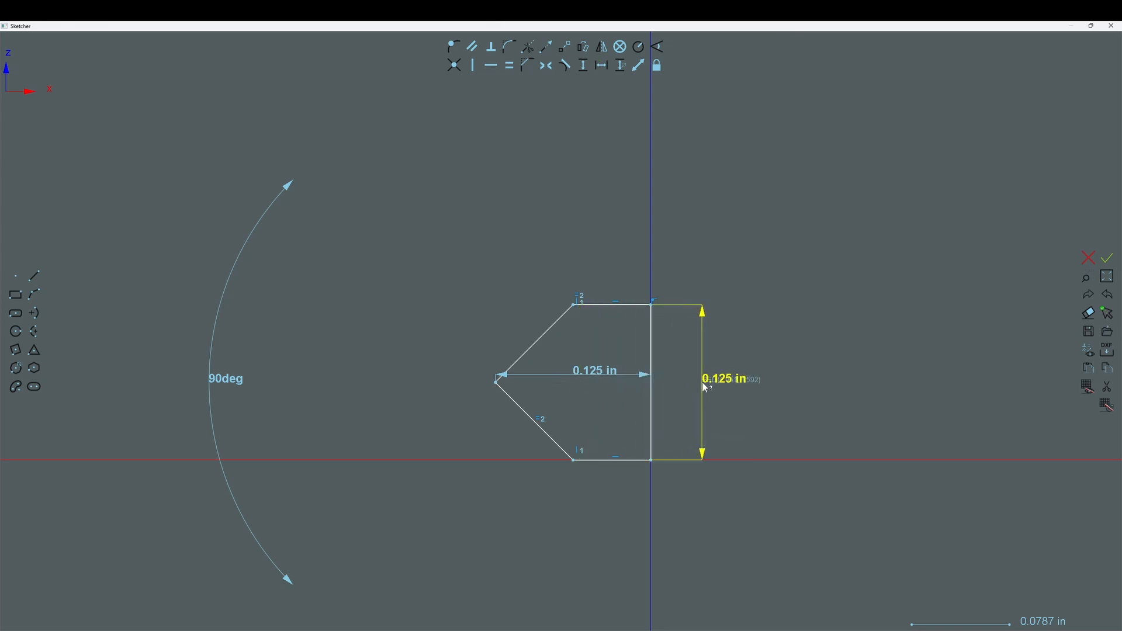
pyautogui.moveTo(607, 383); pyautogui.dragTo(595, 255)
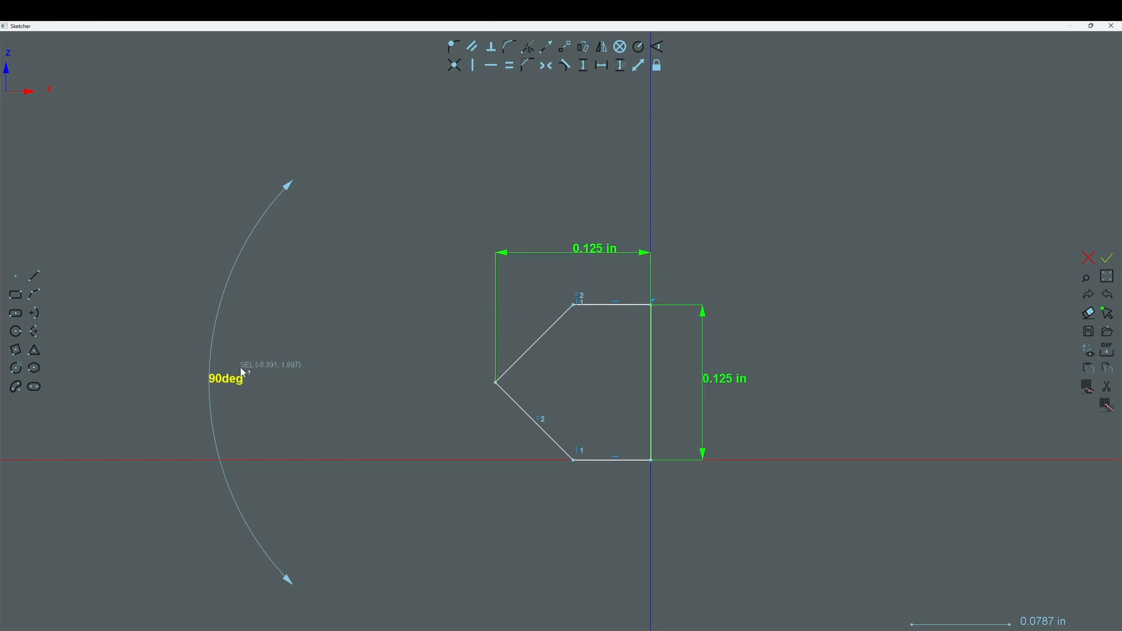
pyautogui.moveTo(237, 383); pyautogui.dragTo(394, 387)
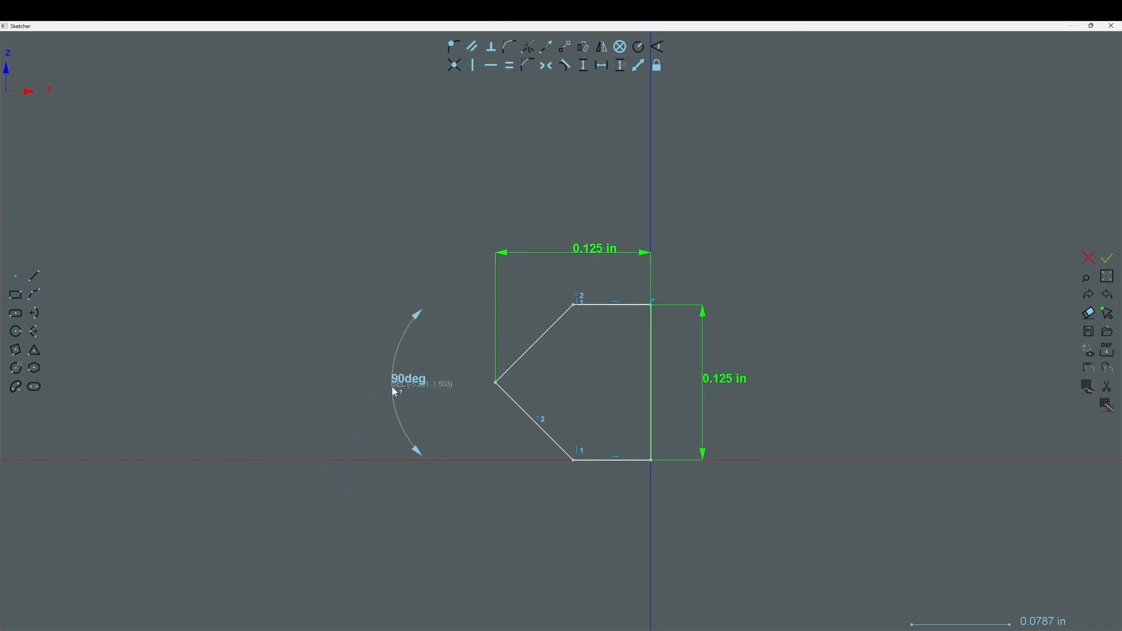
pyautogui.click(1108, 260)
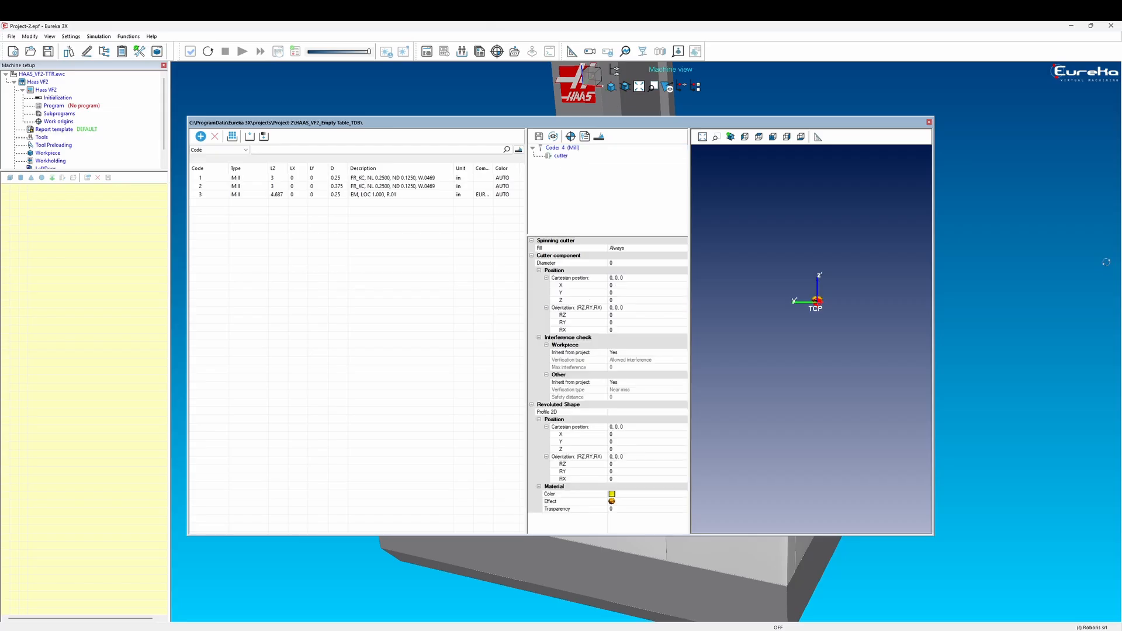
pyautogui.click(744, 138)
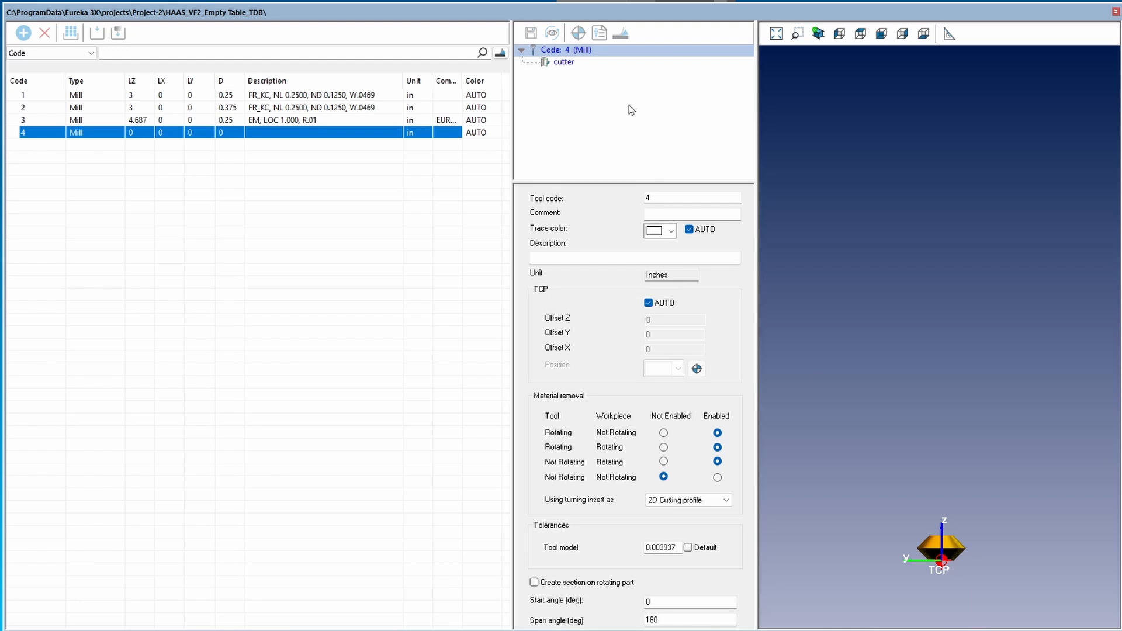
# Step: Add a shape-of-revolution holder to tool 4 and maximize its sketch window
pyautogui.rightClick(580, 53)
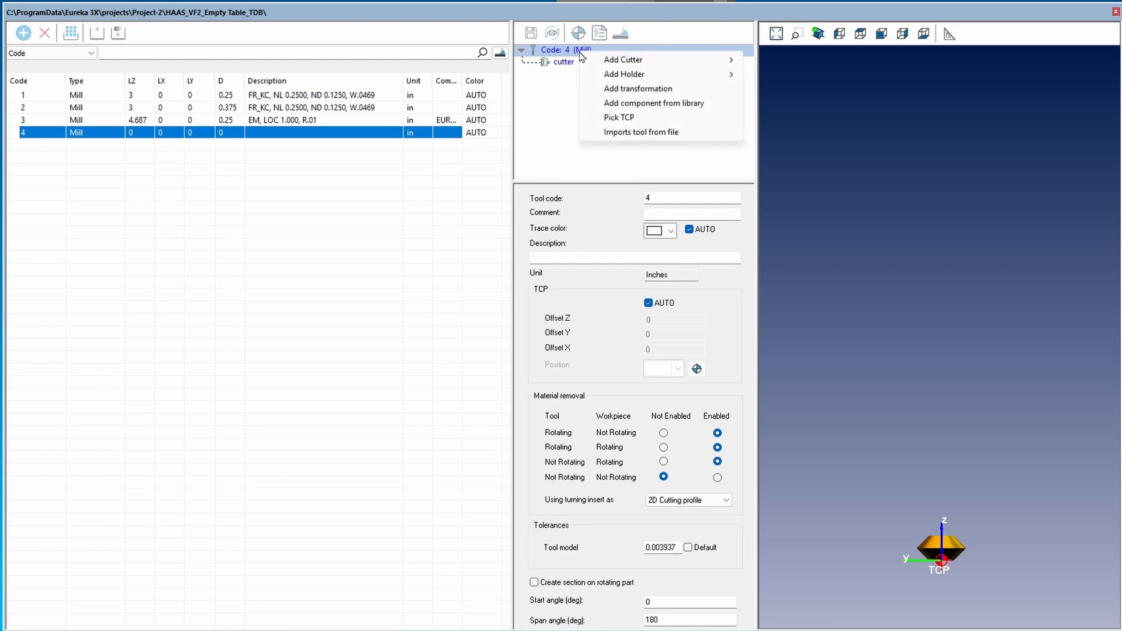
pyautogui.moveTo(671, 75)
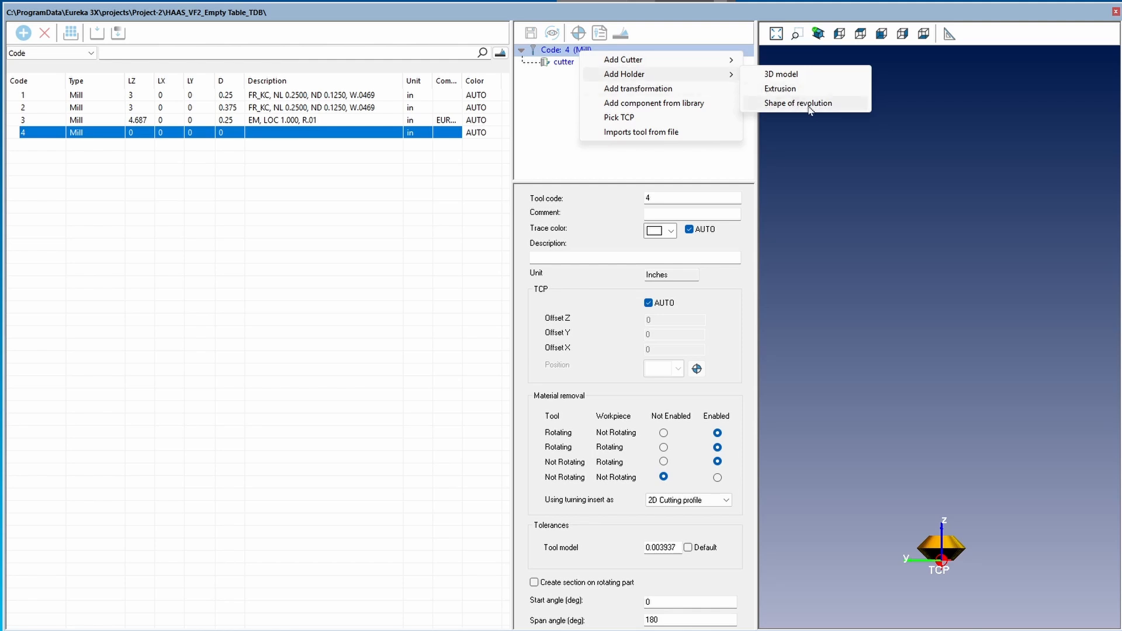
pyautogui.click(836, 105)
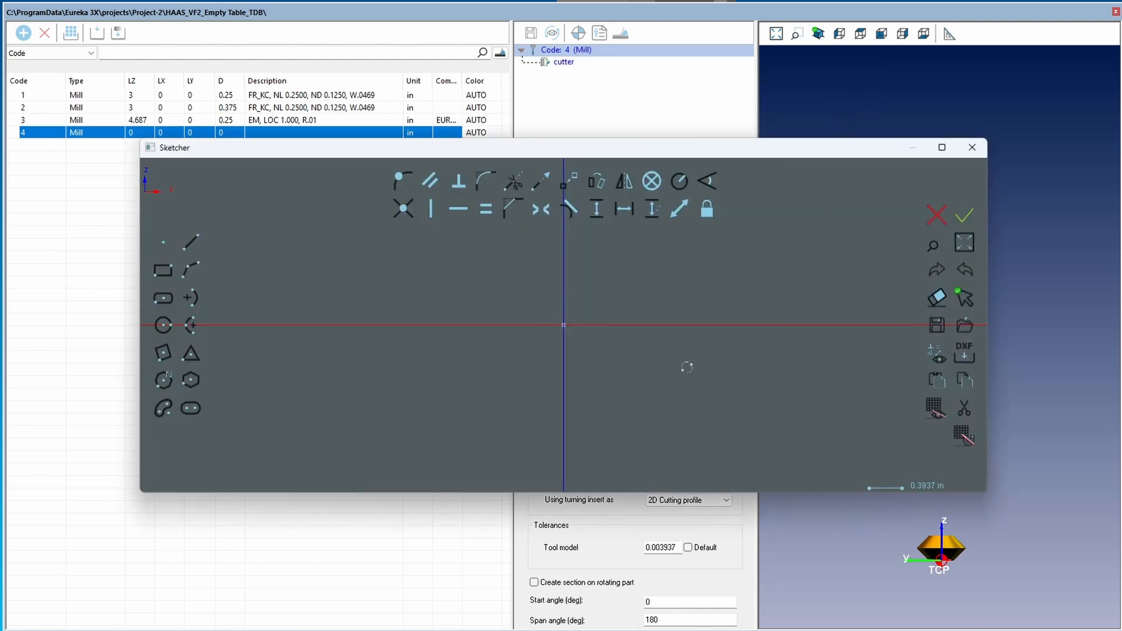
pyautogui.click(941, 147)
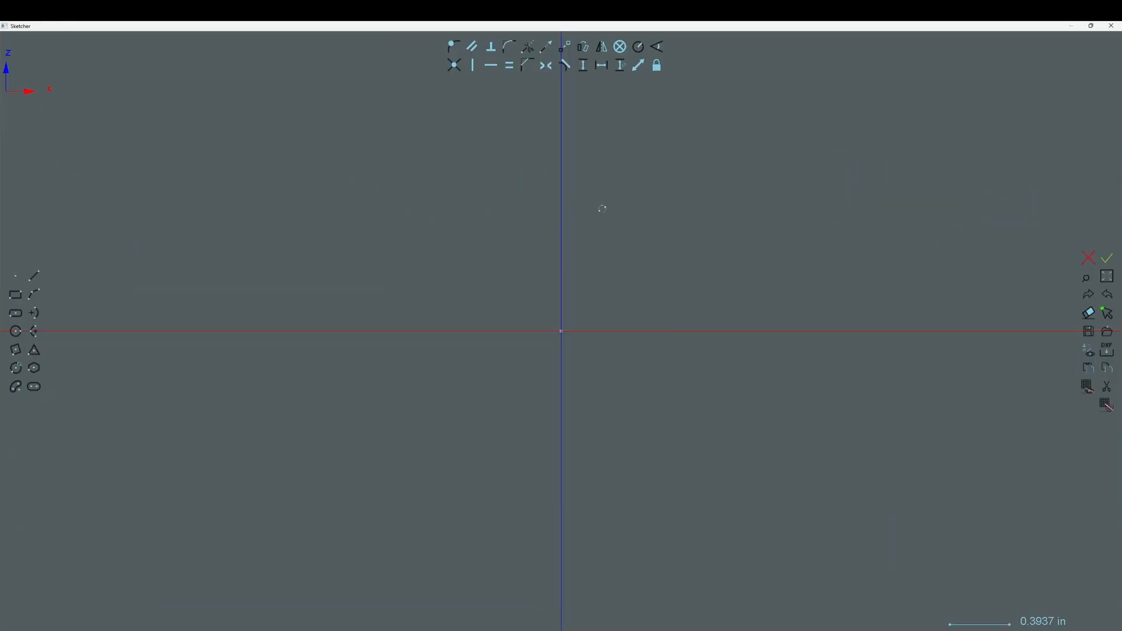
# Step: Sketch a closed holder profile above the origin along the Z axis, with a narrow lower neck, a slanted shoulder and a wider upper body
pyautogui.scroll(4, 602, 210)
pyautogui.scroll(2, 526, 274)
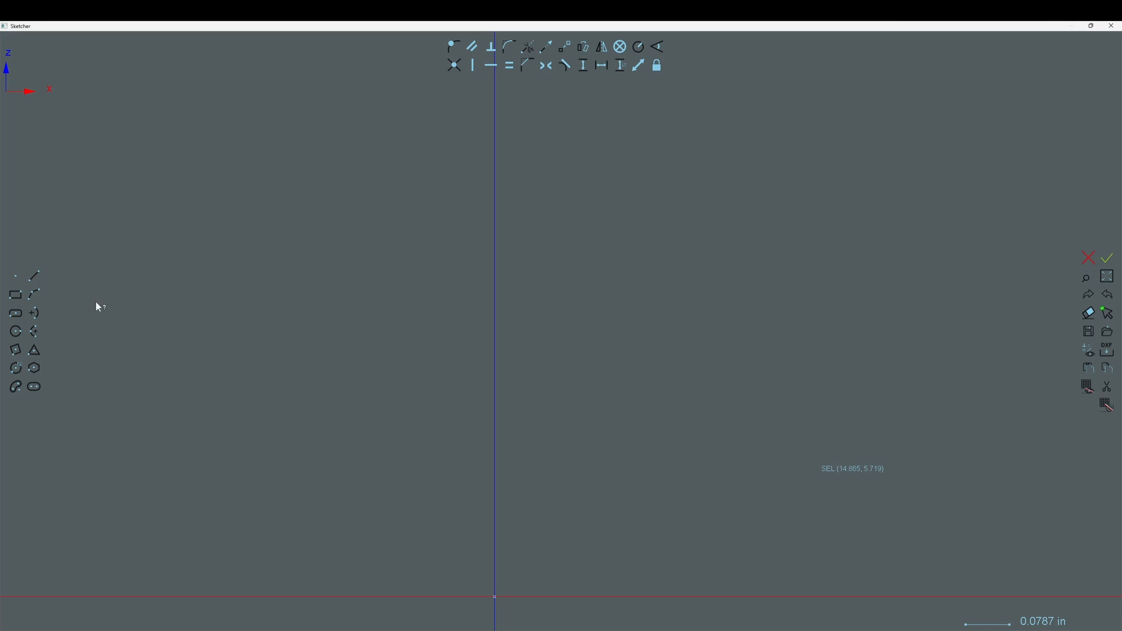
pyautogui.click(35, 276)
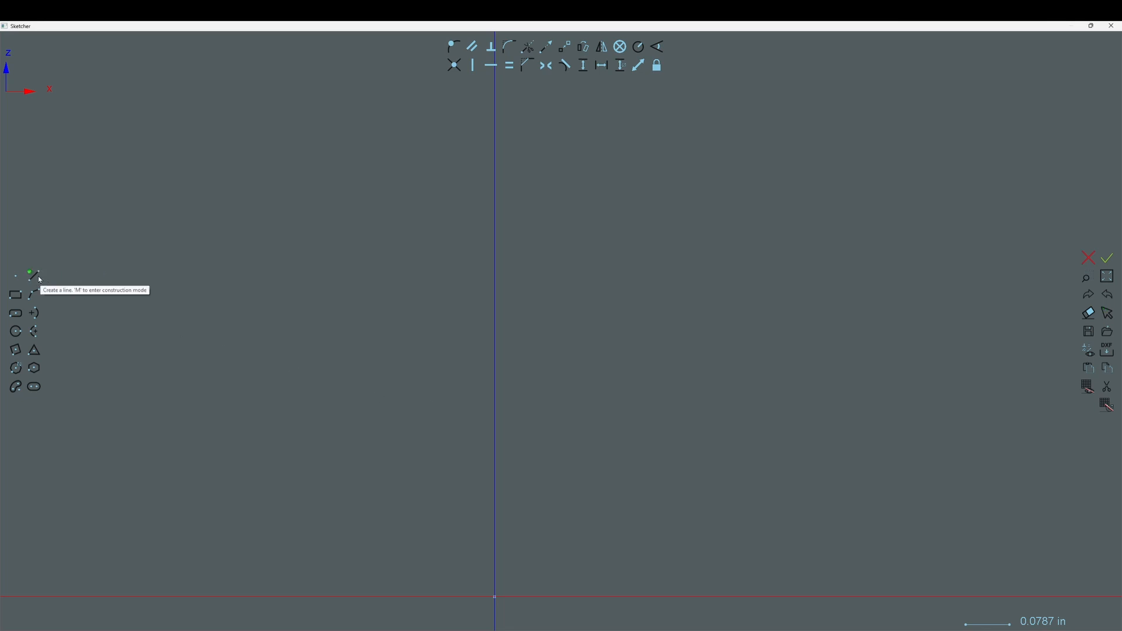
pyautogui.click(496, 524)
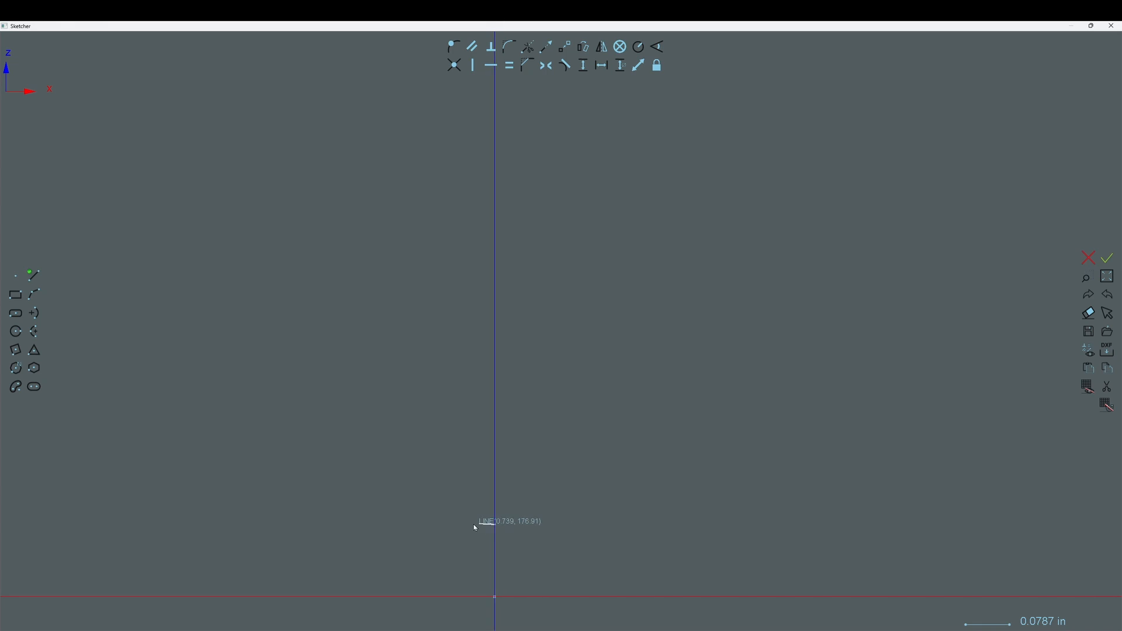
pyautogui.click(425, 525)
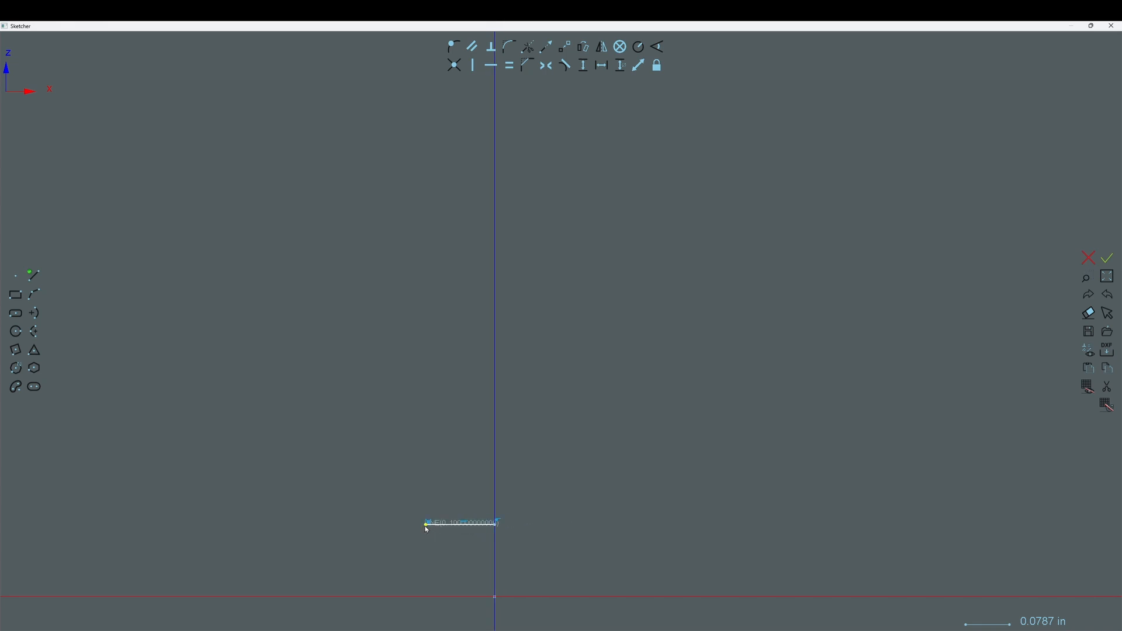
pyautogui.click(425, 448)
pyautogui.click(358, 397)
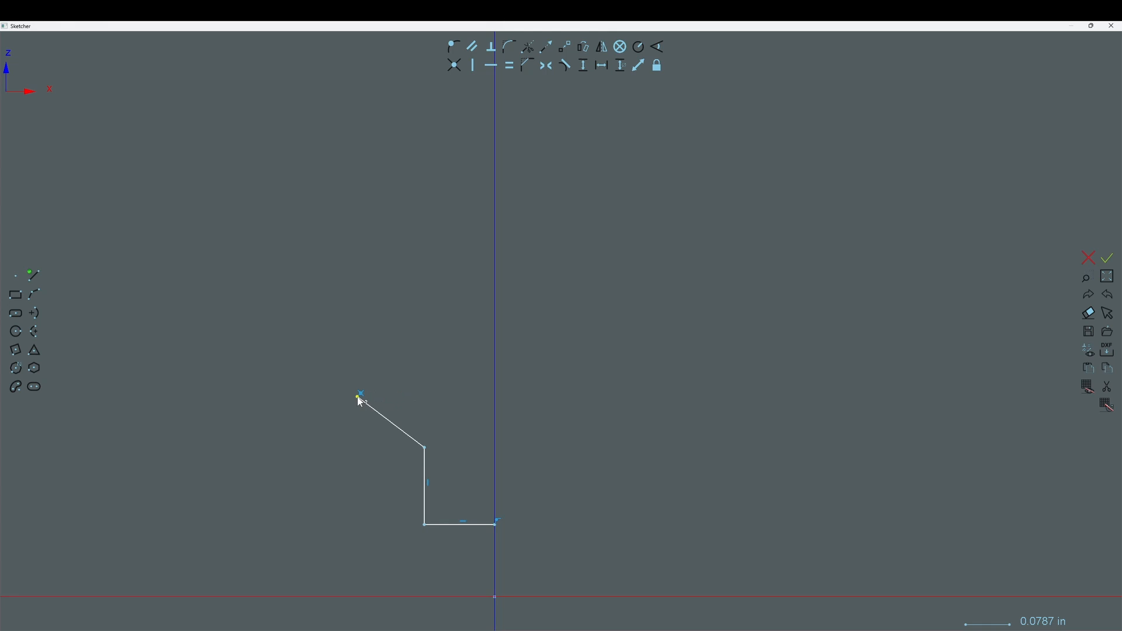
pyautogui.click(357, 300)
pyautogui.click(494, 301)
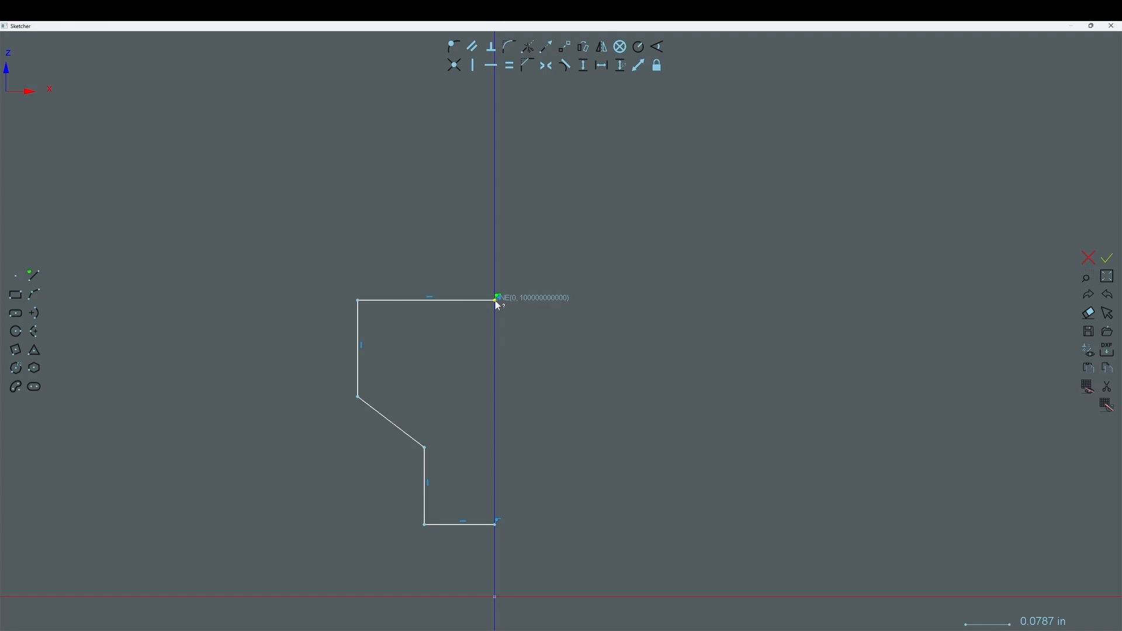
pyautogui.click(495, 524)
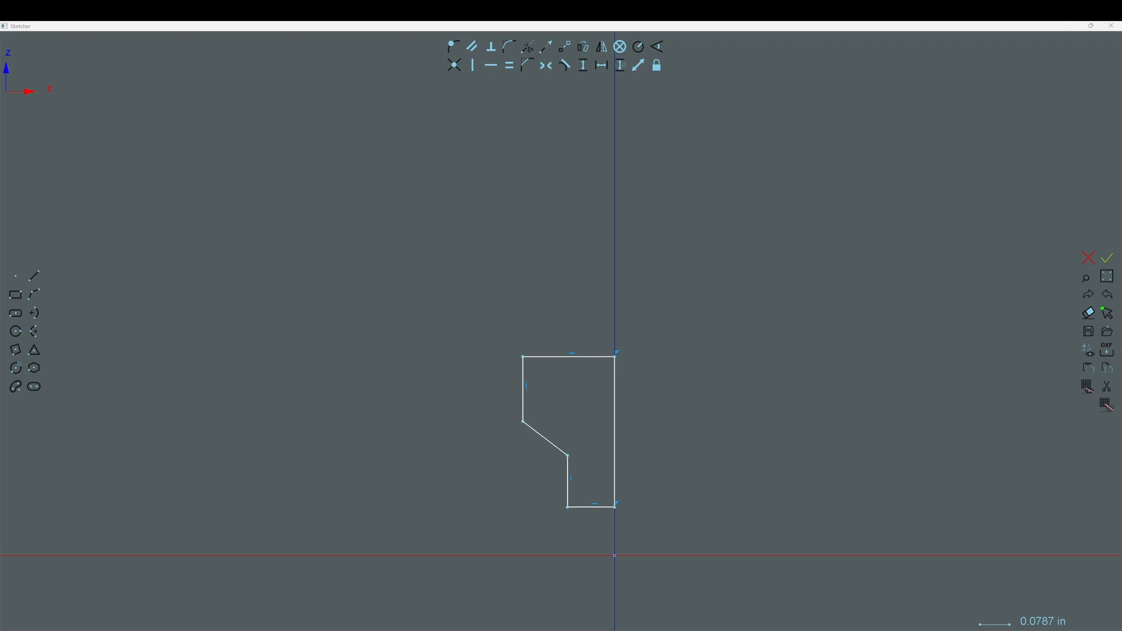
# Step: Dimension the angle between the holder's slanted shoulder and the neck's vertical edge at 120 degrees
pyautogui.click(657, 47)
pyautogui.click(549, 446)
pyautogui.click(568, 493)
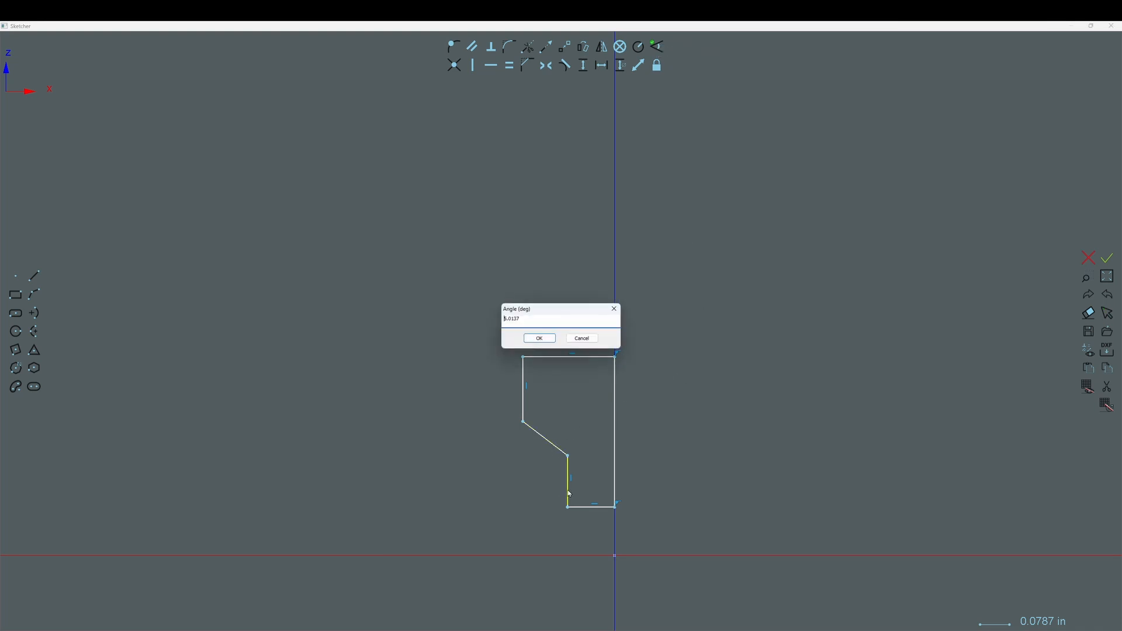
pyautogui.moveTo(531, 321); pyautogui.dragTo(481, 333)
pyautogui.write('120')
pyautogui.click(532, 338)
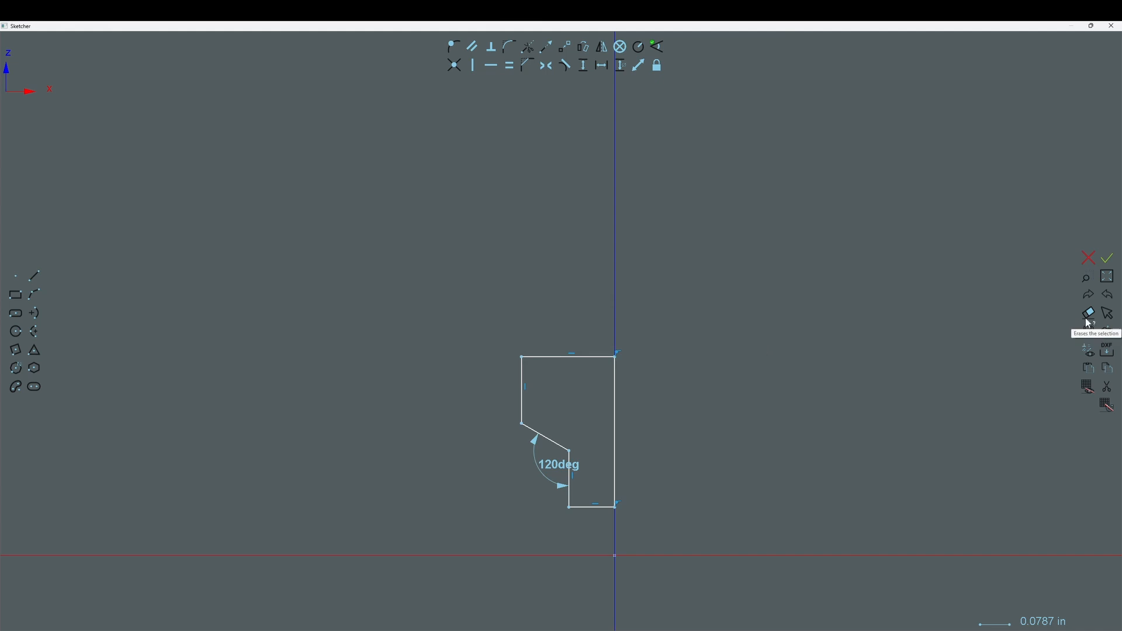
# Step: Change the shoulder angle dimension to 150 degrees, and try undoing and redoing the change
pyautogui.click(1108, 317)
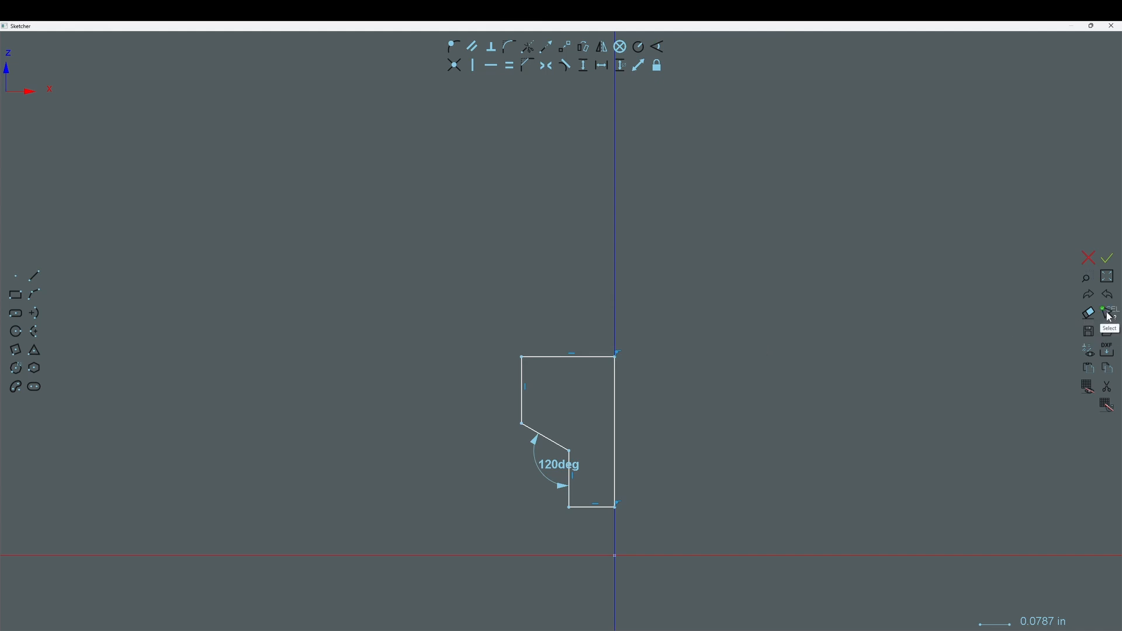
pyautogui.doubleClick(558, 467)
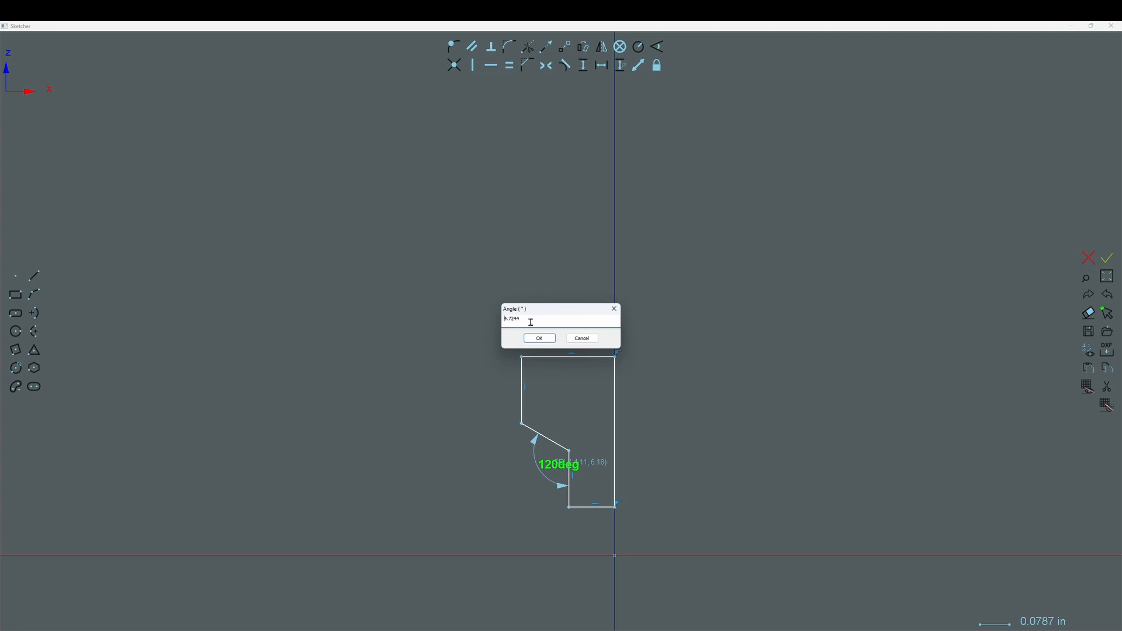
pyautogui.moveTo(529, 319); pyautogui.dragTo(487, 332)
pyautogui.press('Return')
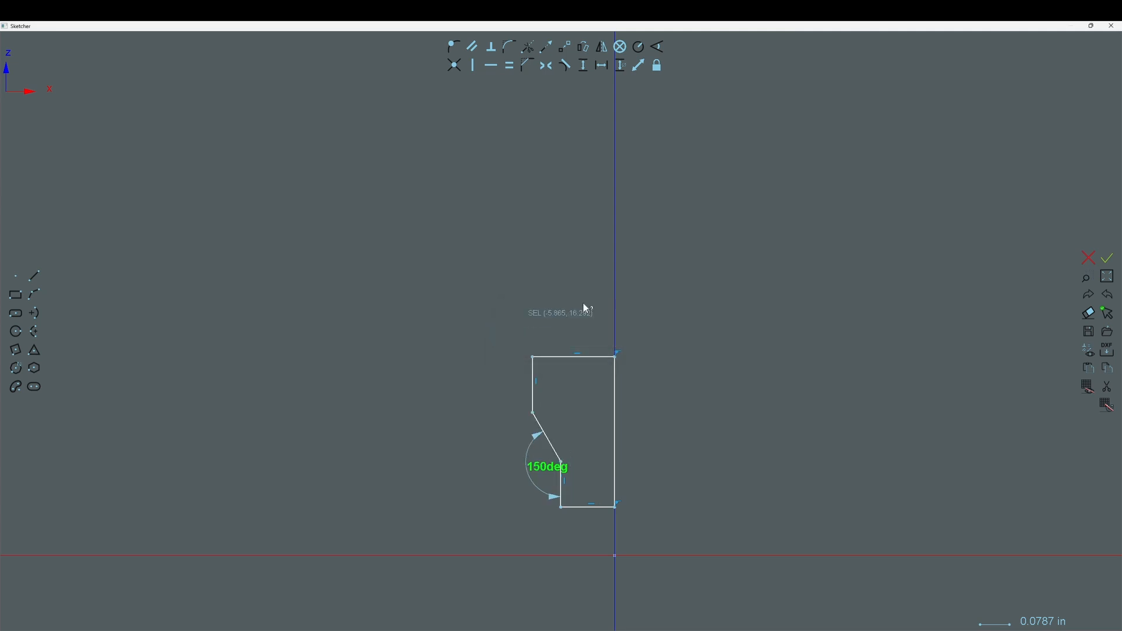
pyautogui.click(1110, 299)
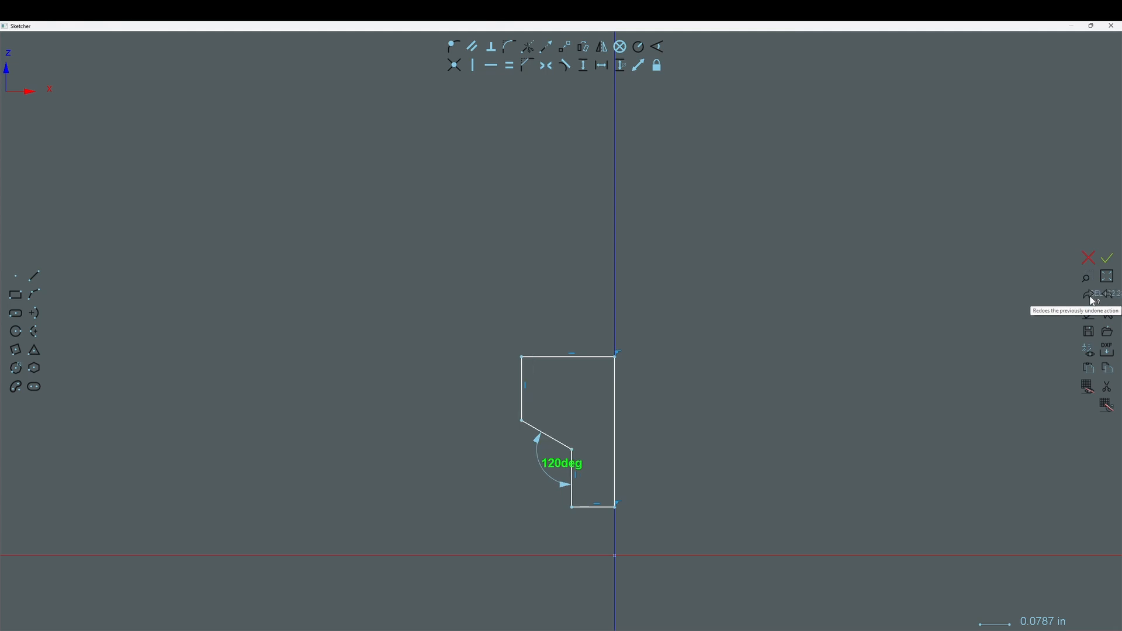
pyautogui.click(1090, 300)
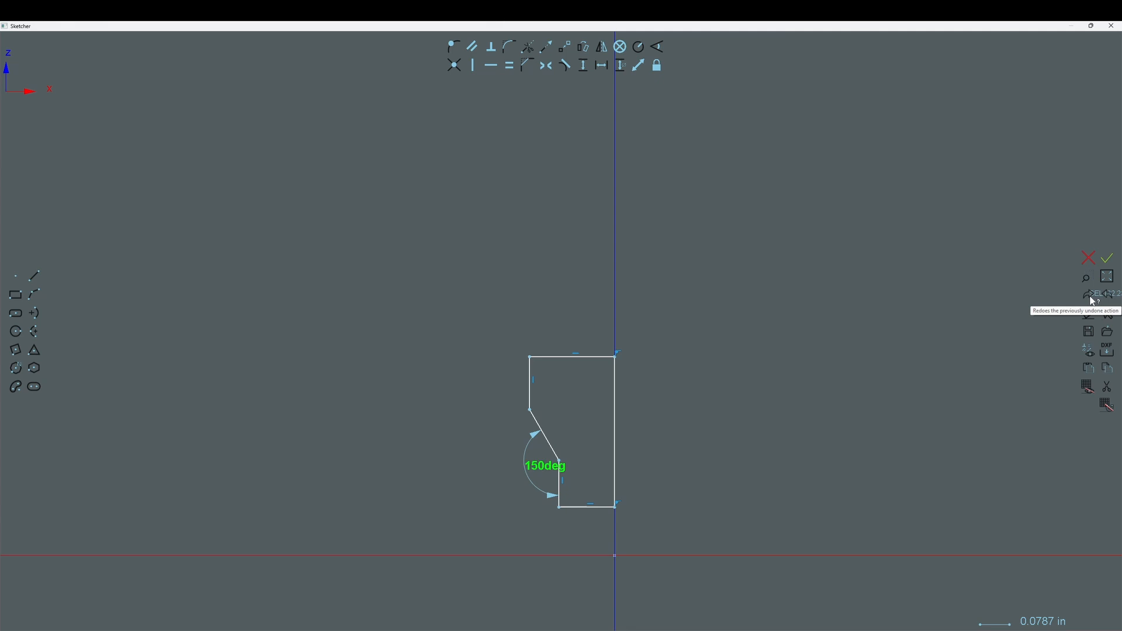
# Step: Set the vertical distance from the origin to the holder profile's lower end on the Z axis to 0.125 in
pyautogui.click(583, 67)
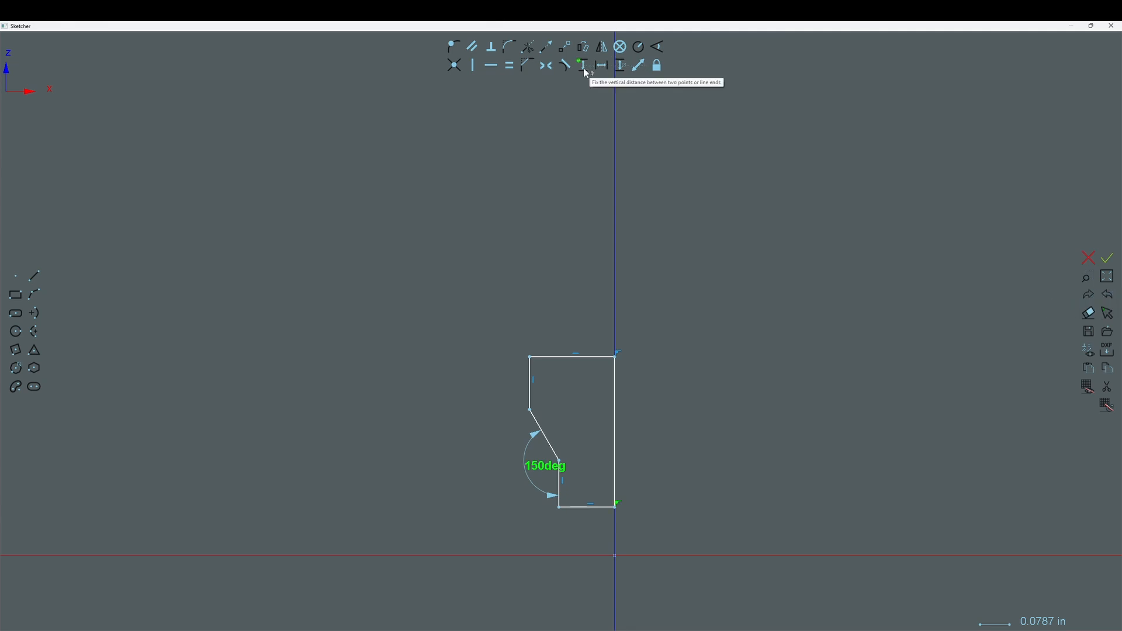
pyautogui.click(615, 555)
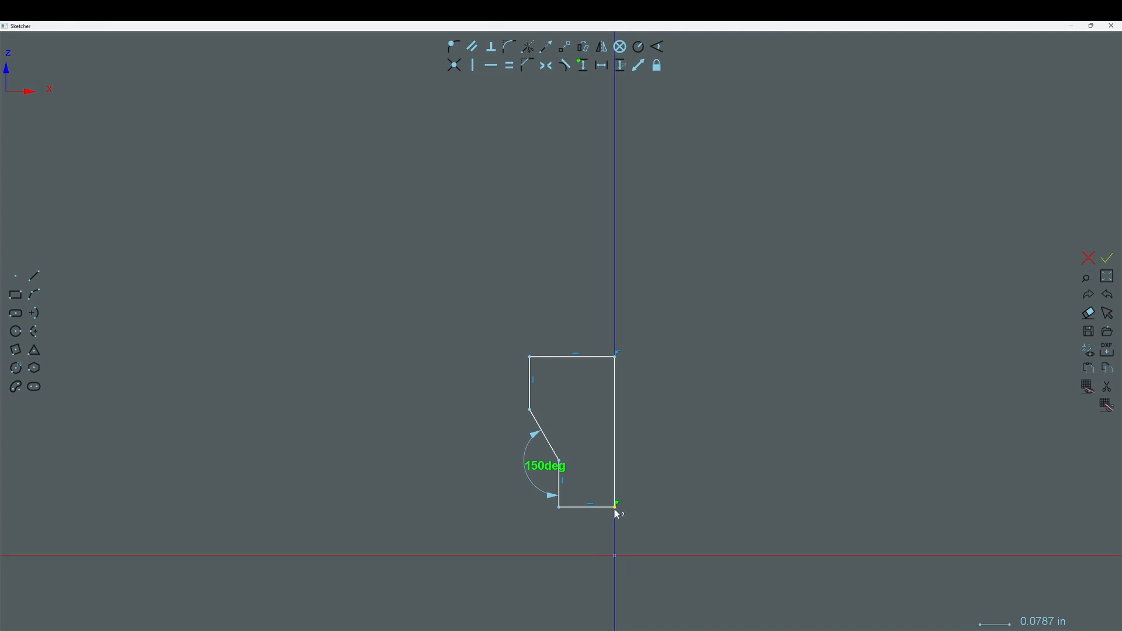
pyautogui.click(614, 509)
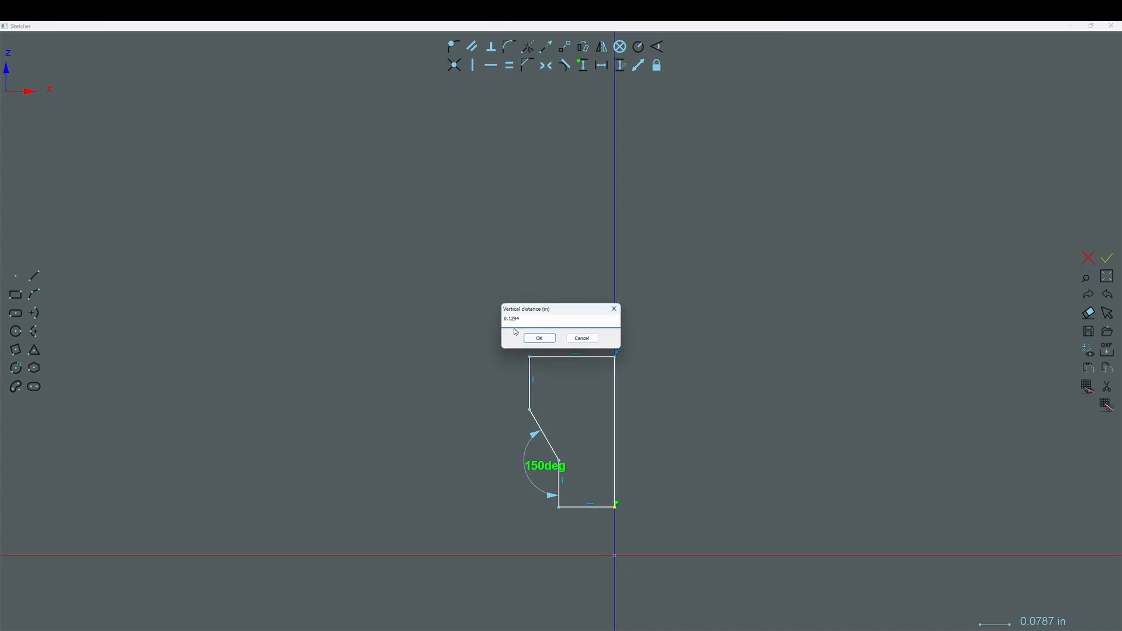
pyautogui.doubleClick(514, 319)
pyautogui.write('.125')
pyautogui.click(539, 338)
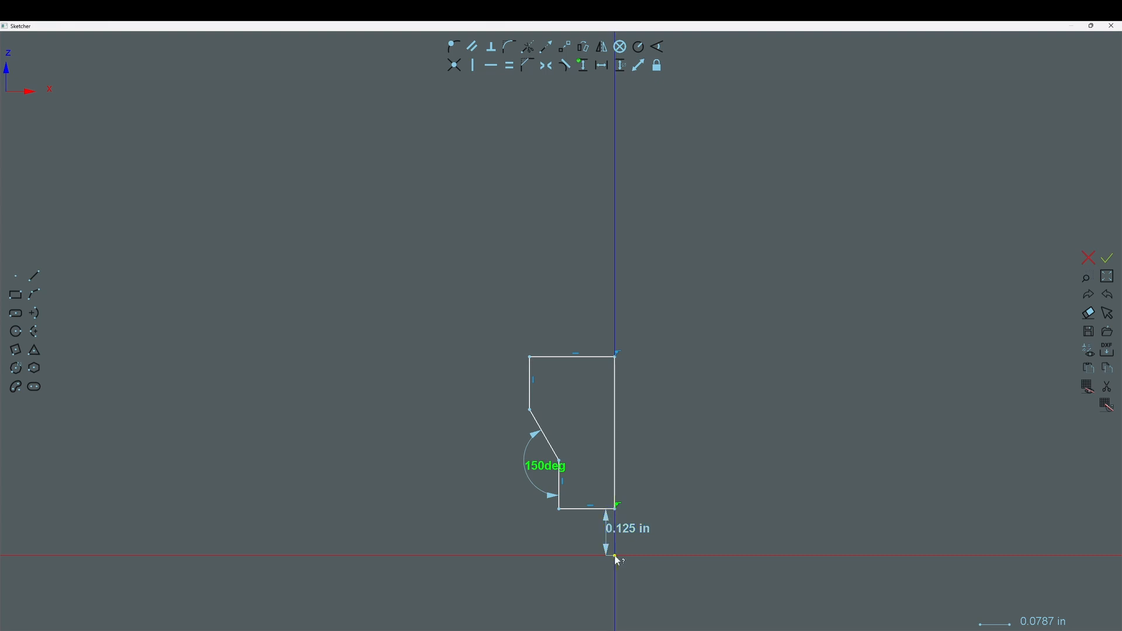
# Step: Set the vertical distance from the origin to the holder profile's upper end on the Z axis to 2.5 in
pyautogui.click(614, 357)
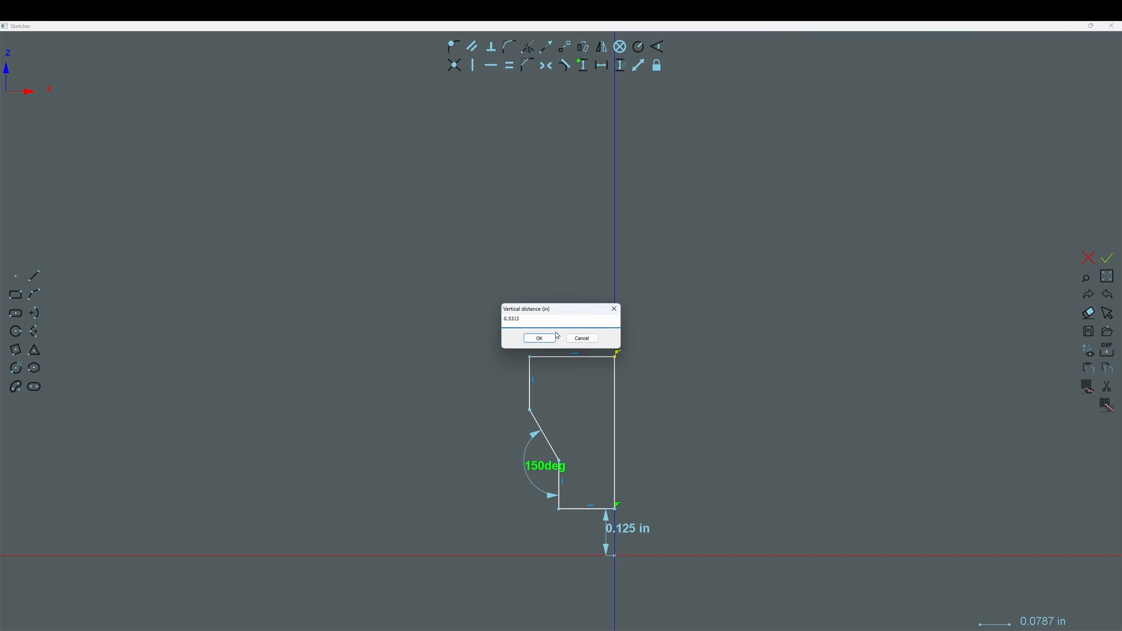
pyautogui.moveTo(525, 321); pyautogui.dragTo(501, 322)
pyautogui.write('2.5')
pyautogui.press('Return')
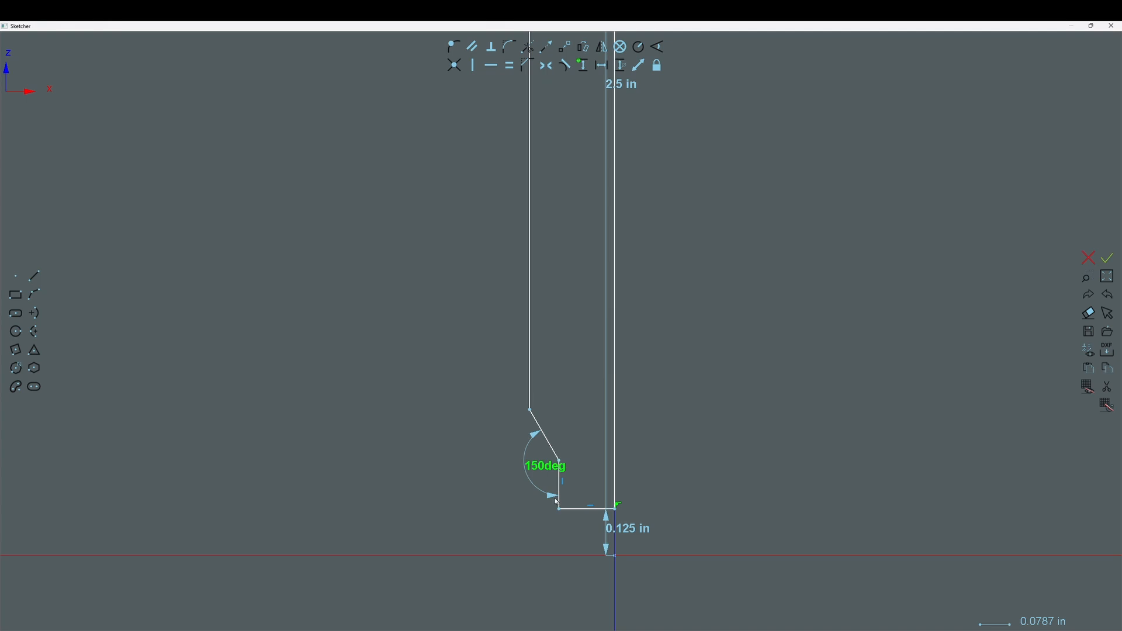
# Step: Set the vertical length of the holder's narrow neck to 0.5 in
pyautogui.click(559, 461)
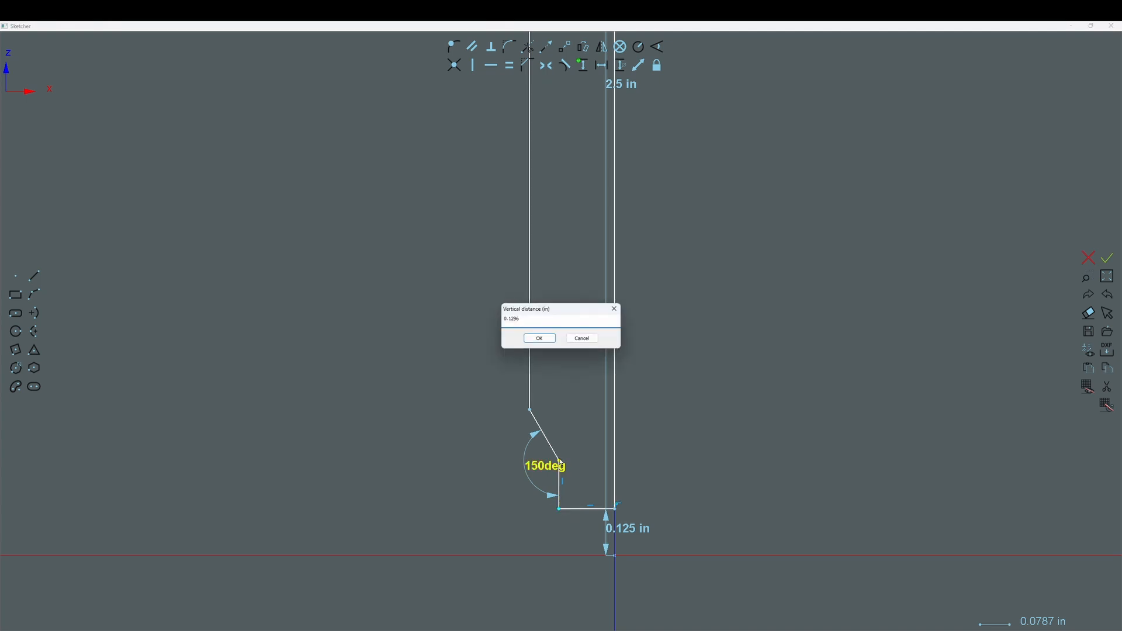
pyautogui.moveTo(521, 320); pyautogui.dragTo(493, 322)
pyautogui.write('.')
pyautogui.write('5')
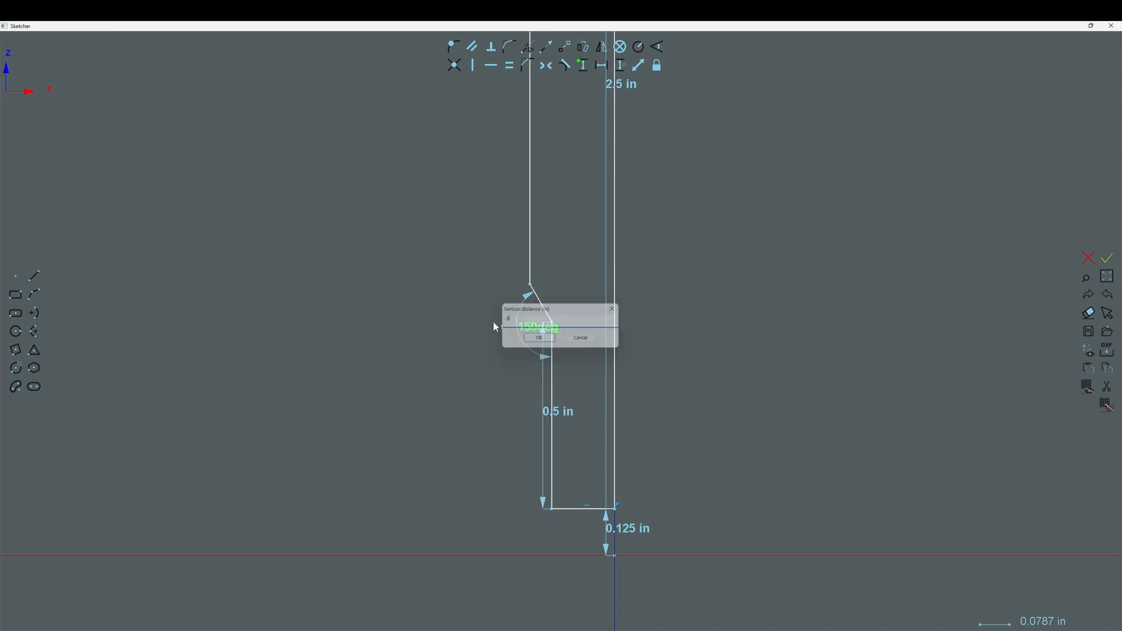
pyautogui.press('Return')
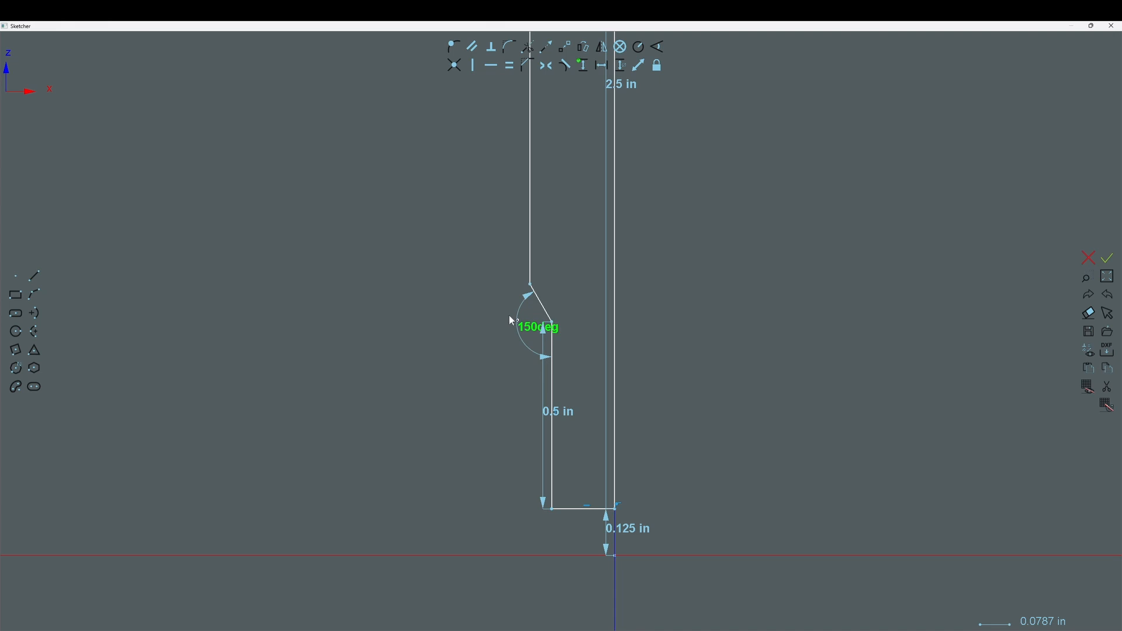
# Step: Set the horizontal distance from the Z axis to the neck's lower outer corner to 0.05 in
pyautogui.click(597, 66)
pyautogui.click(614, 508)
pyautogui.click(551, 509)
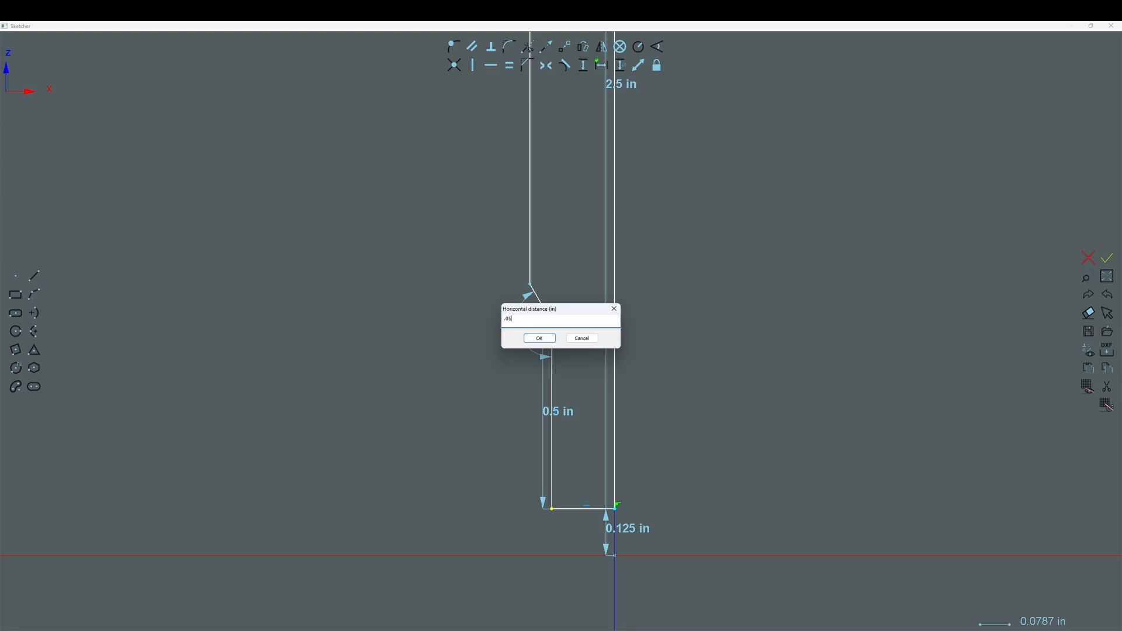
pyautogui.press('Return')
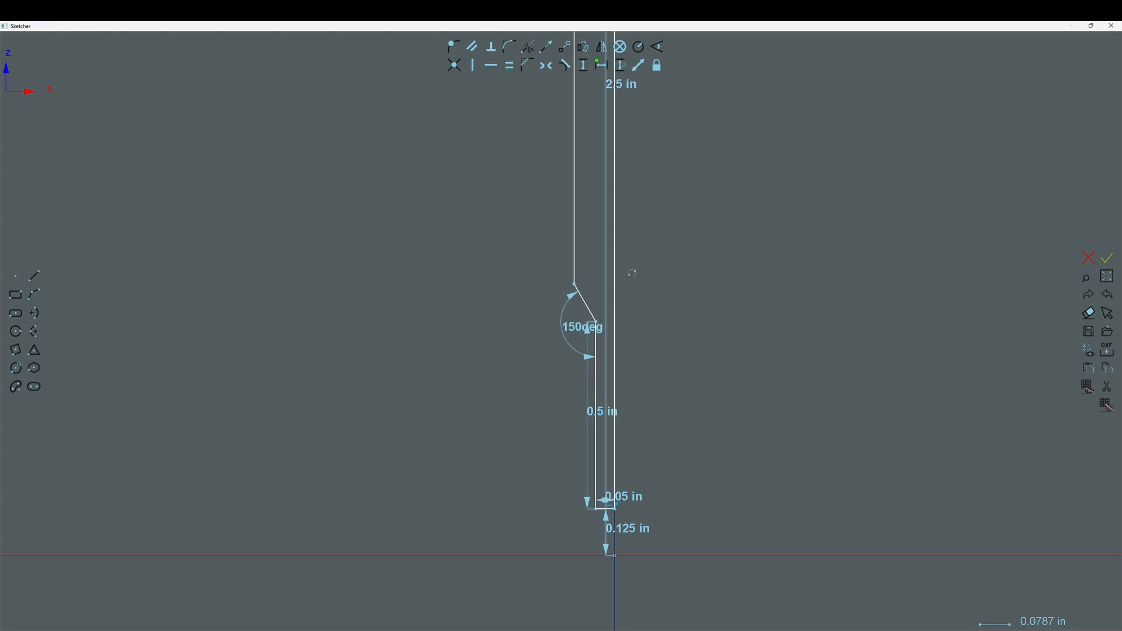
# Step: Set the horizontal distance from the Z axis to the upper body's top outer corner to 0.125 in
pyautogui.scroll(-5, 616, 540)
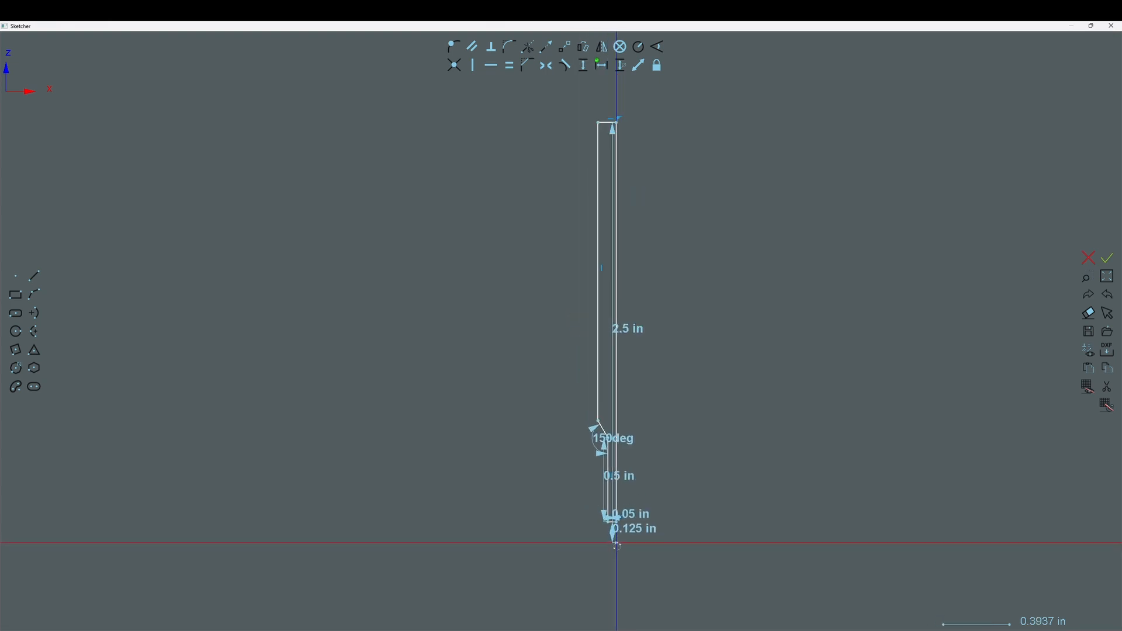
pyautogui.scroll(8, 608, 120)
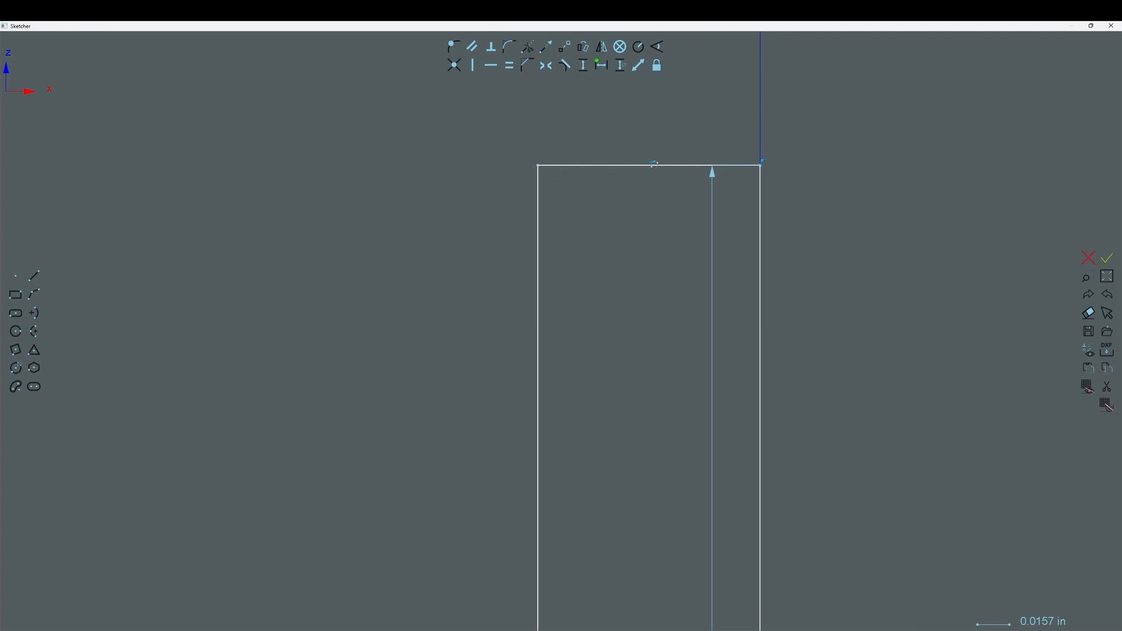
pyautogui.click(760, 166)
pyautogui.click(538, 165)
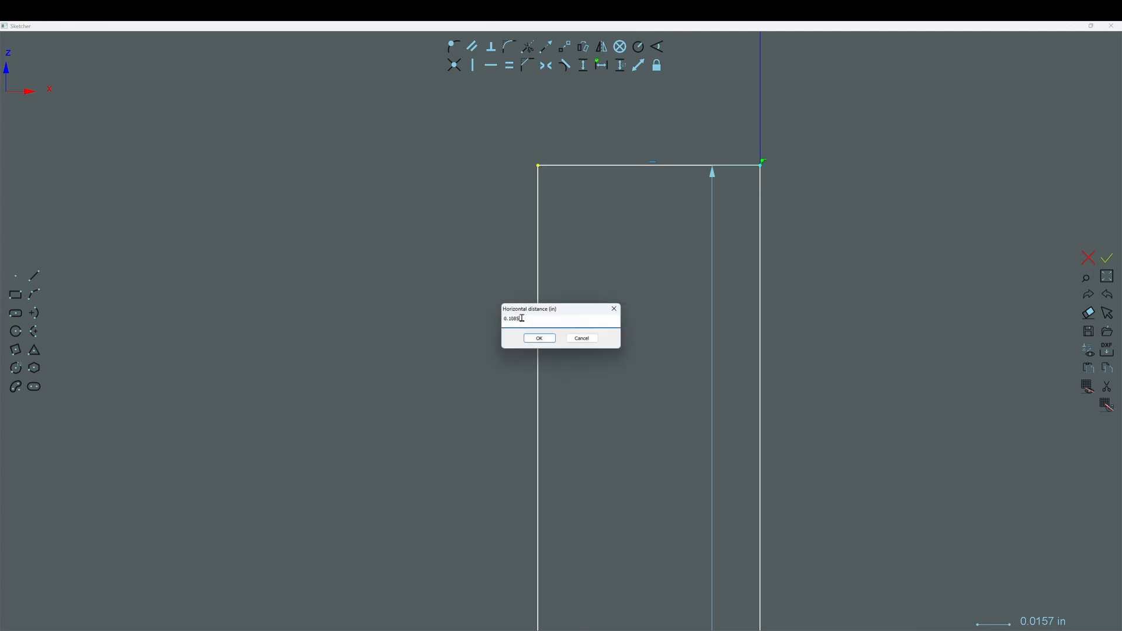
pyautogui.moveTo(522, 319); pyautogui.dragTo(487, 326)
pyautogui.write('.125')
pyautogui.press('Return')
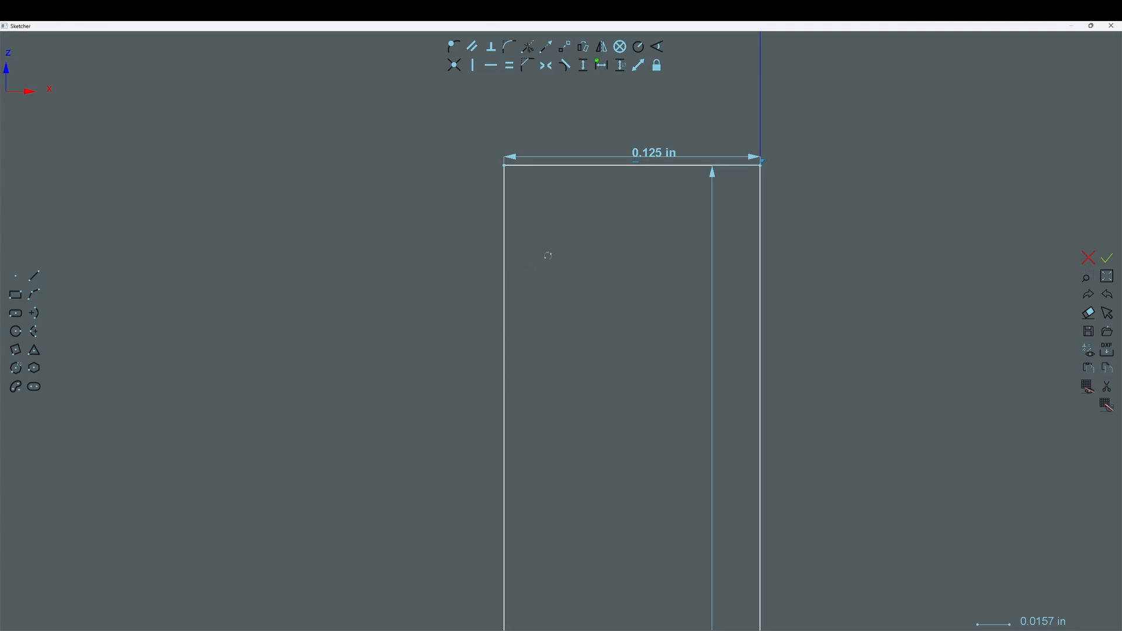
# Step: Move the 2.5 in height and the upper body's width dimensions clear of the holder profile
pyautogui.scroll(-6, 547, 256)
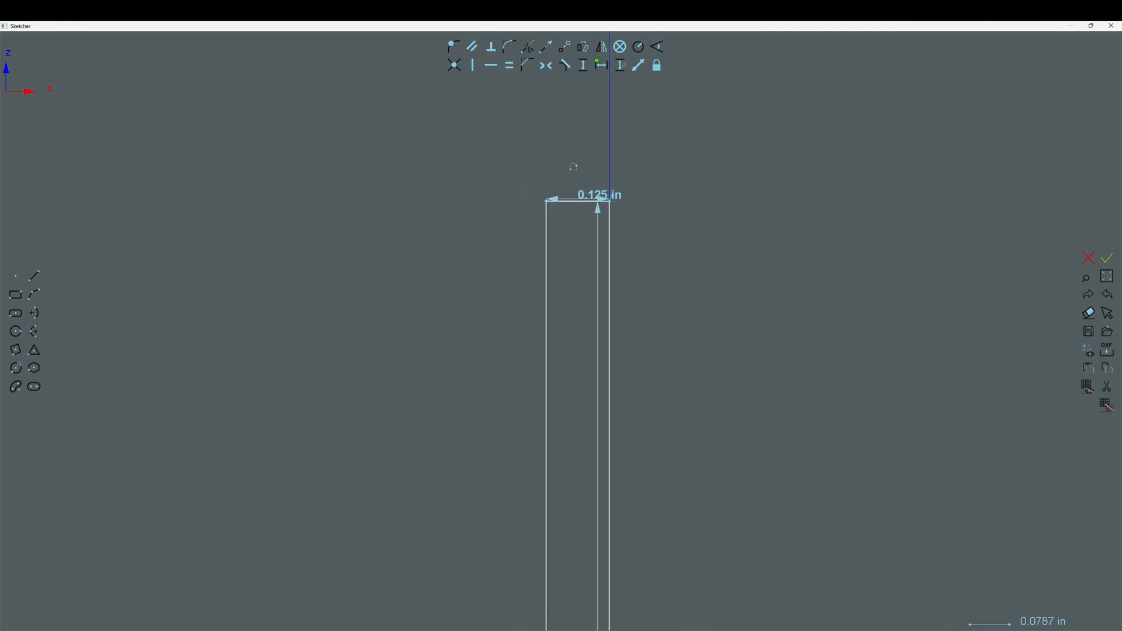
pyautogui.scroll(-3, 575, 165)
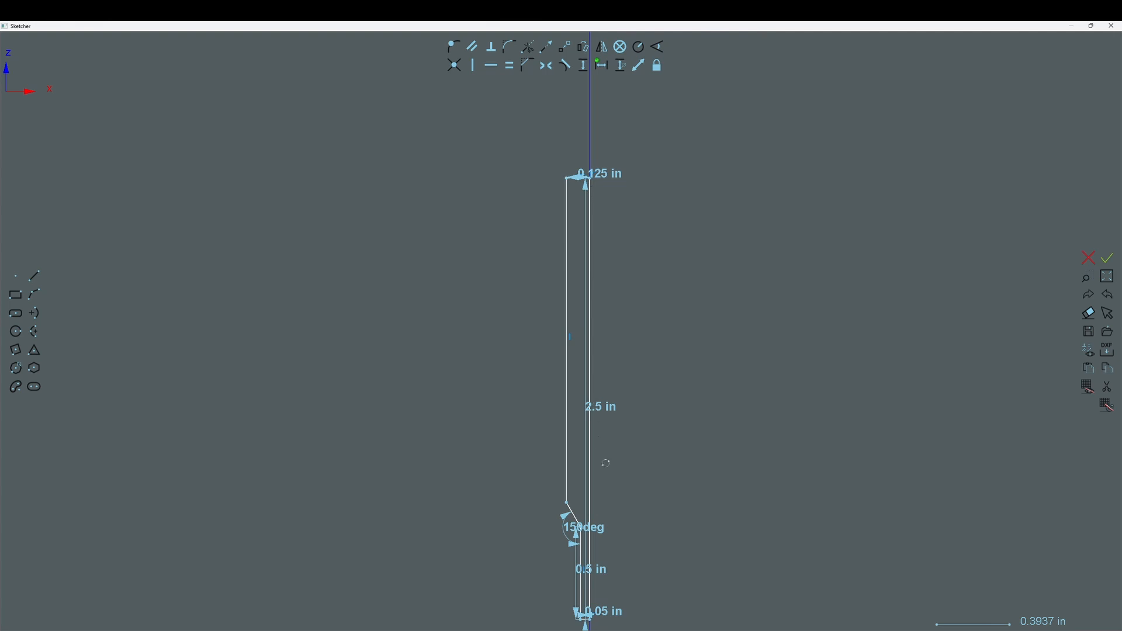
pyautogui.scroll(2, 606, 463)
pyautogui.scroll(-2, 619, 449)
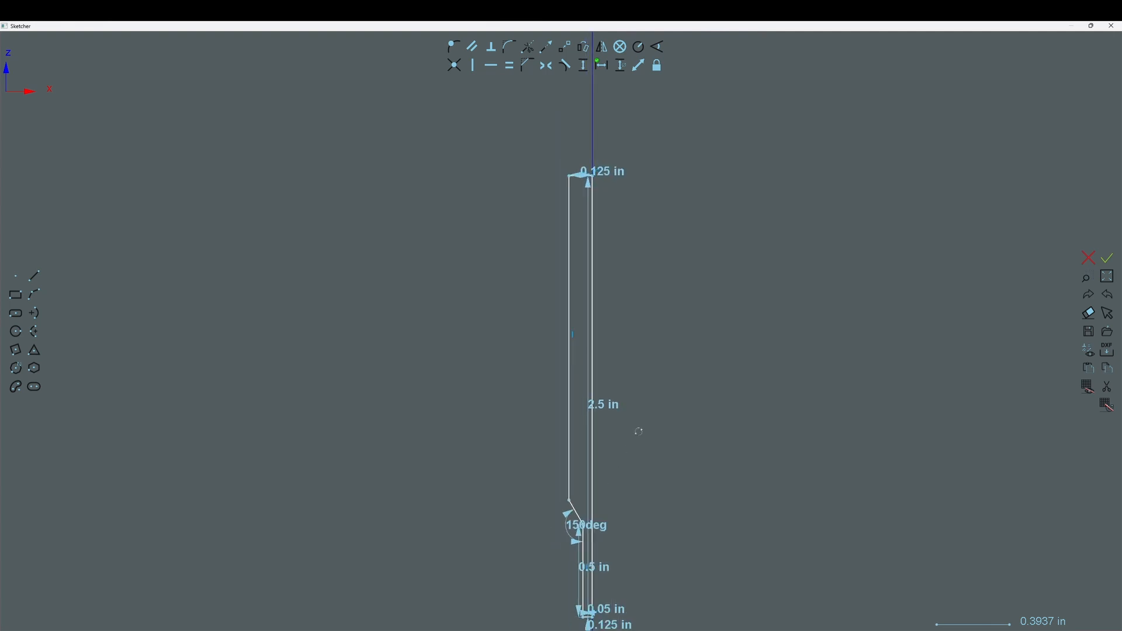
pyautogui.moveTo(638, 431); pyautogui.dragTo(581, 395, button='middle')
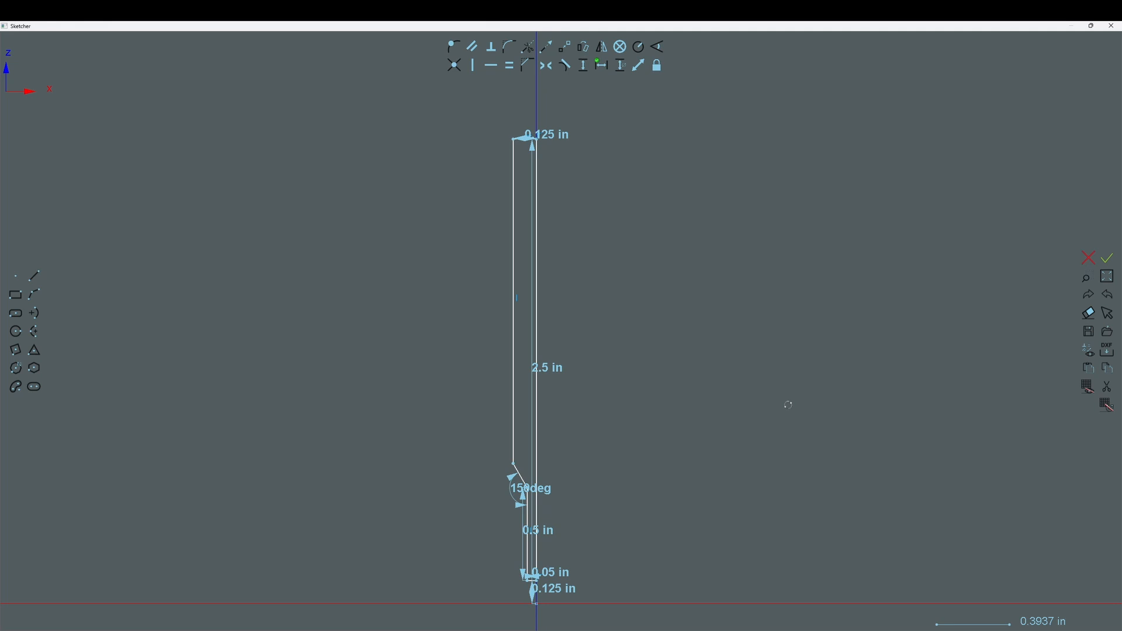
pyautogui.click(1106, 313)
pyautogui.moveTo(544, 372); pyautogui.dragTo(706, 384)
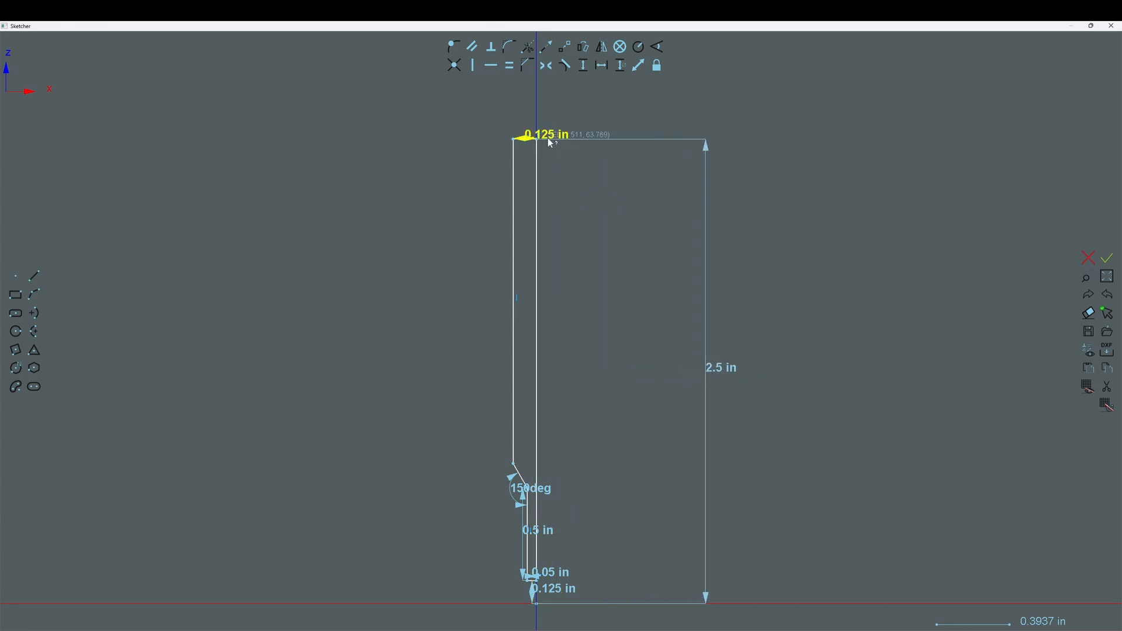
pyautogui.moveTo(548, 138); pyautogui.dragTo(553, 104)
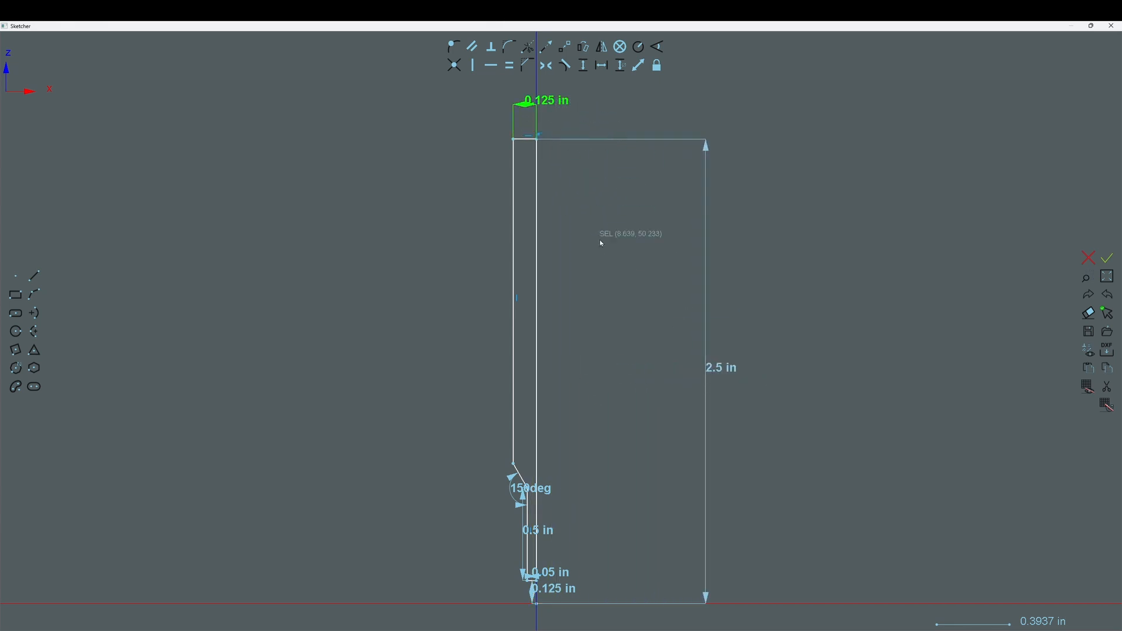
# Step: Move the shoulder angle, neck length, neck width and origin offset dimensions clear of the profile, and finish the holder sketch
pyautogui.moveTo(558, 492); pyautogui.dragTo(482, 496)
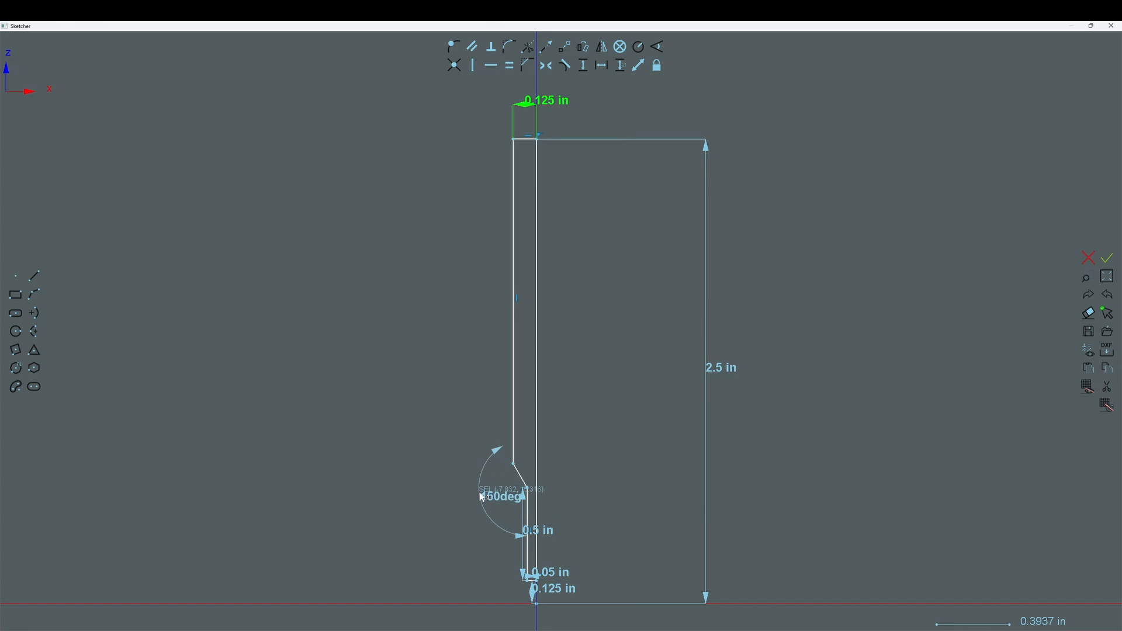
pyautogui.click(606, 536)
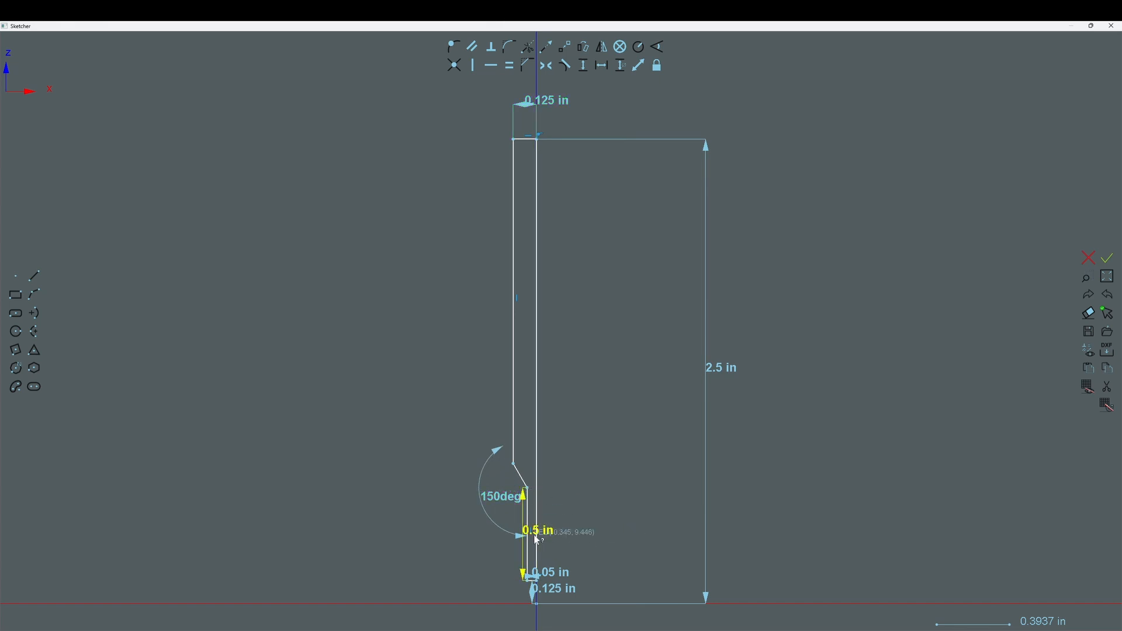
pyautogui.moveTo(536, 539); pyautogui.dragTo(641, 539)
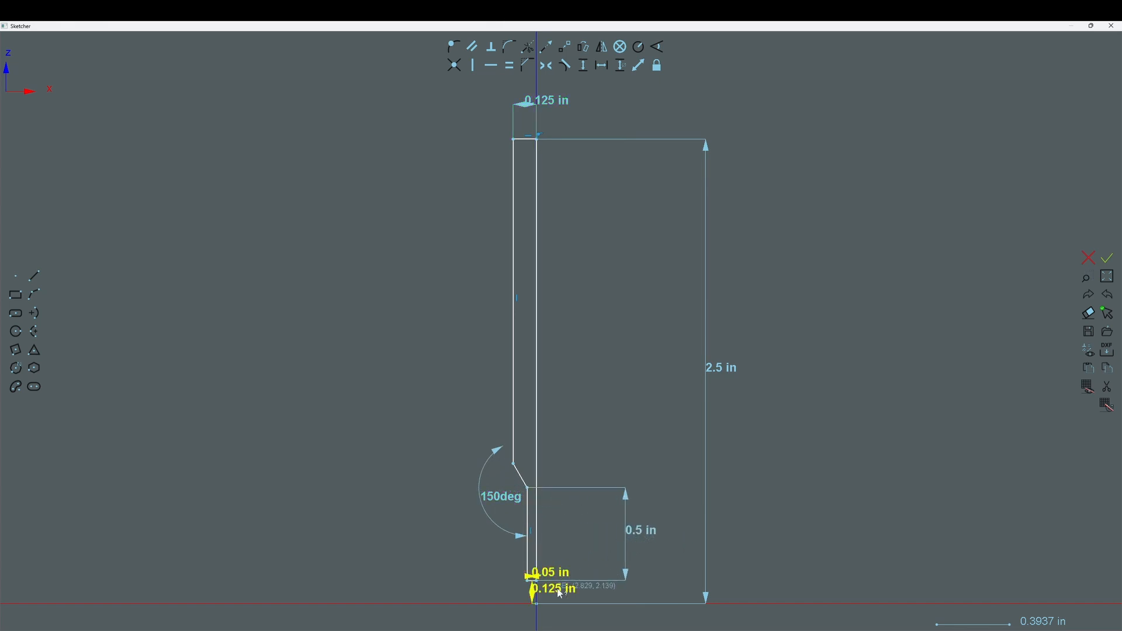
pyautogui.moveTo(559, 593); pyautogui.dragTo(630, 591)
pyautogui.moveTo(553, 577); pyautogui.dragTo(556, 621)
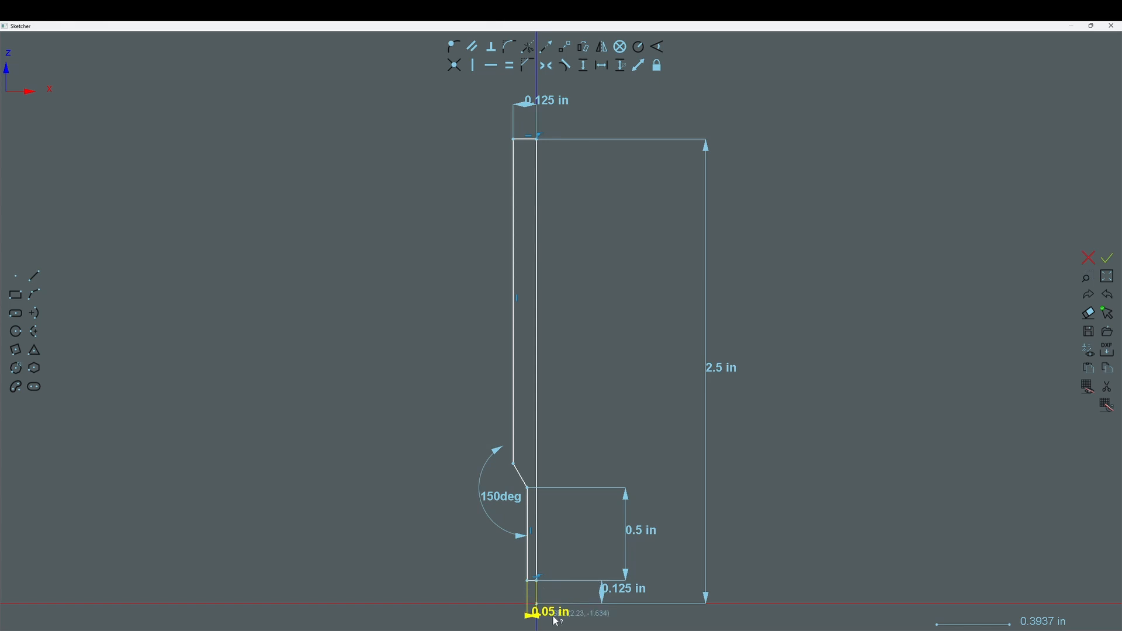
pyautogui.click(555, 618)
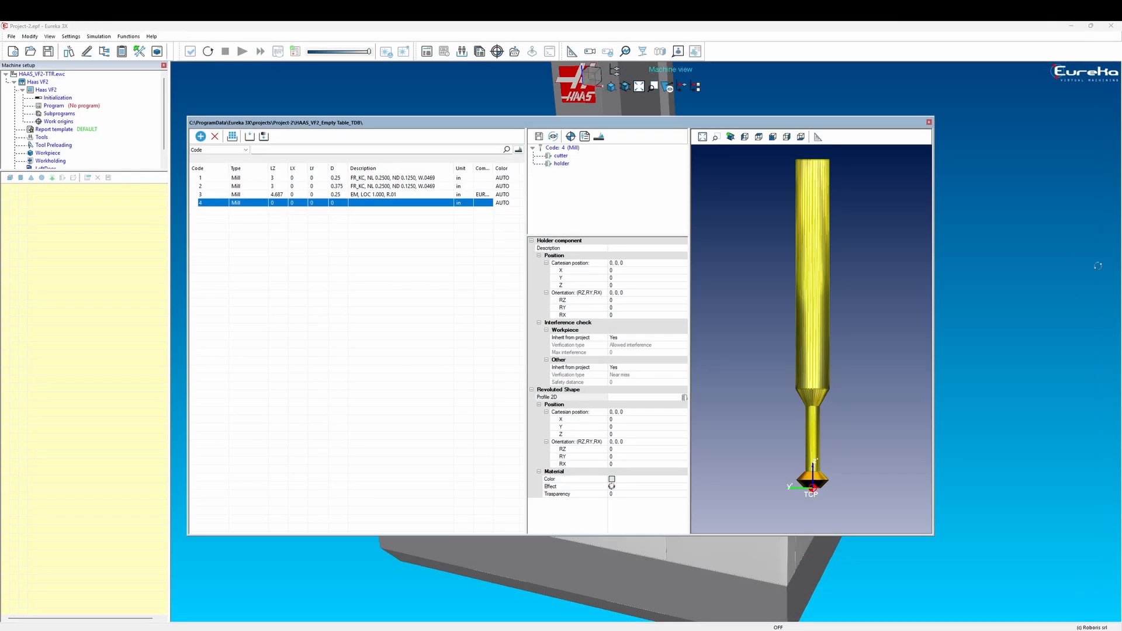
# Step: Nest the cutter component under the holder in tool 4's component tree
pyautogui.click(562, 157)
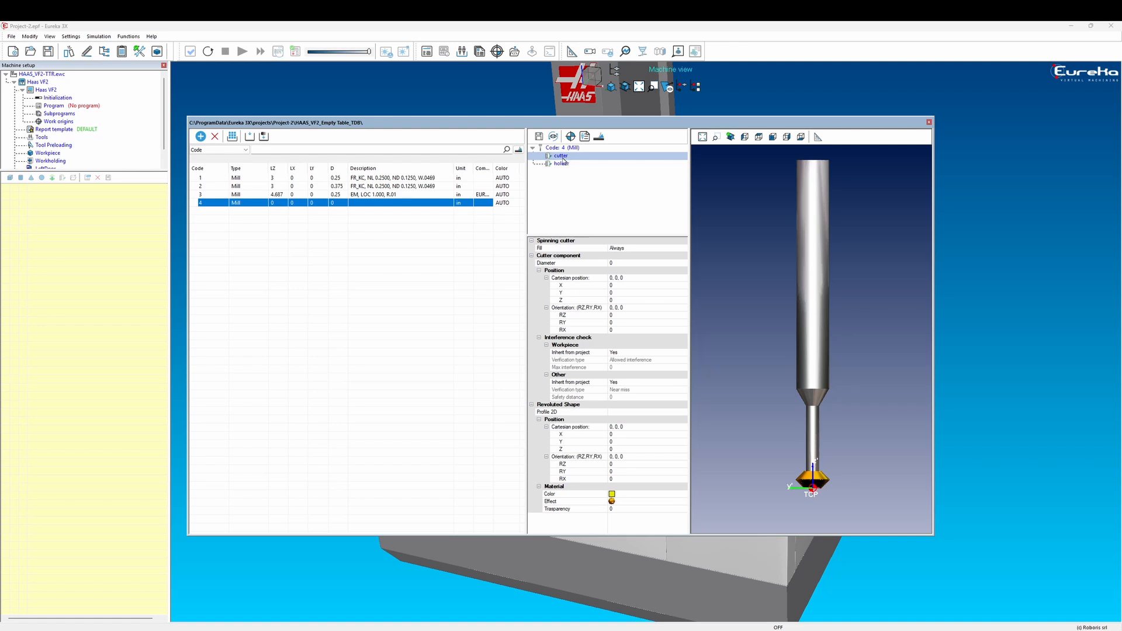
pyautogui.moveTo(564, 159); pyautogui.dragTo(564, 165)
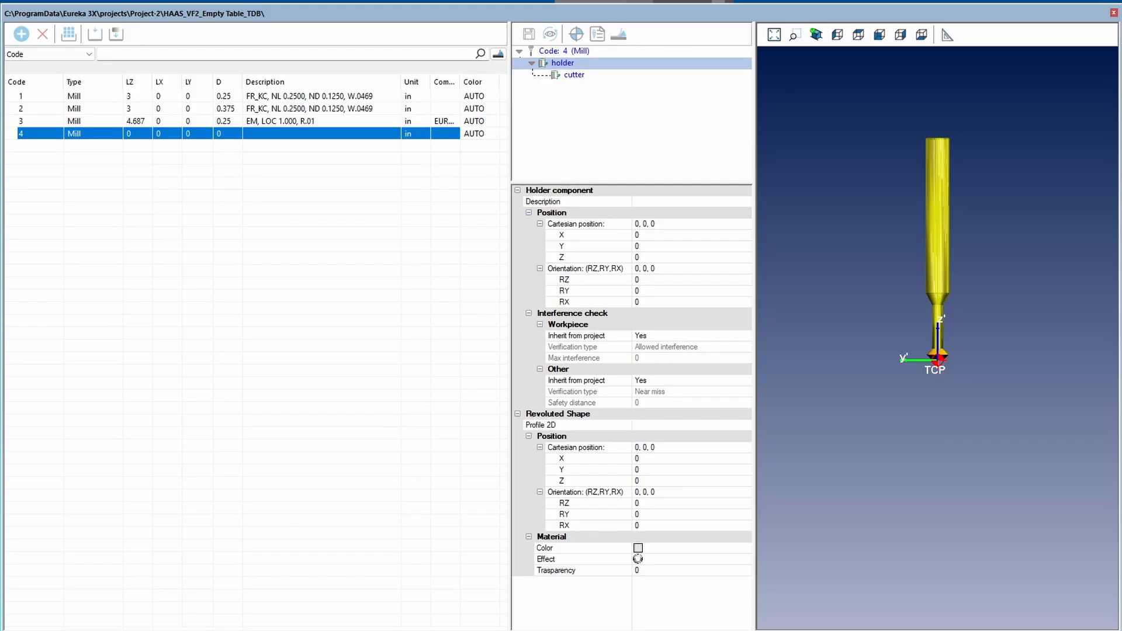
# Step: Add the ER16, HL3.937, HEIMER 40-721-16 holder from the component library to tool 4
pyautogui.rightClick(583, 52)
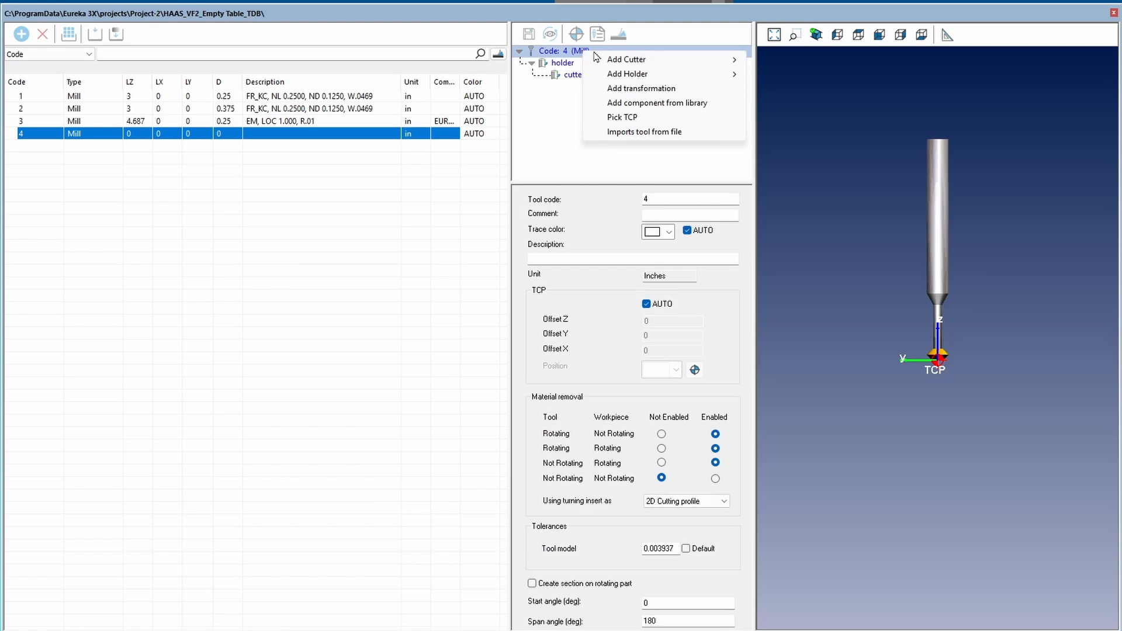
pyautogui.click(722, 105)
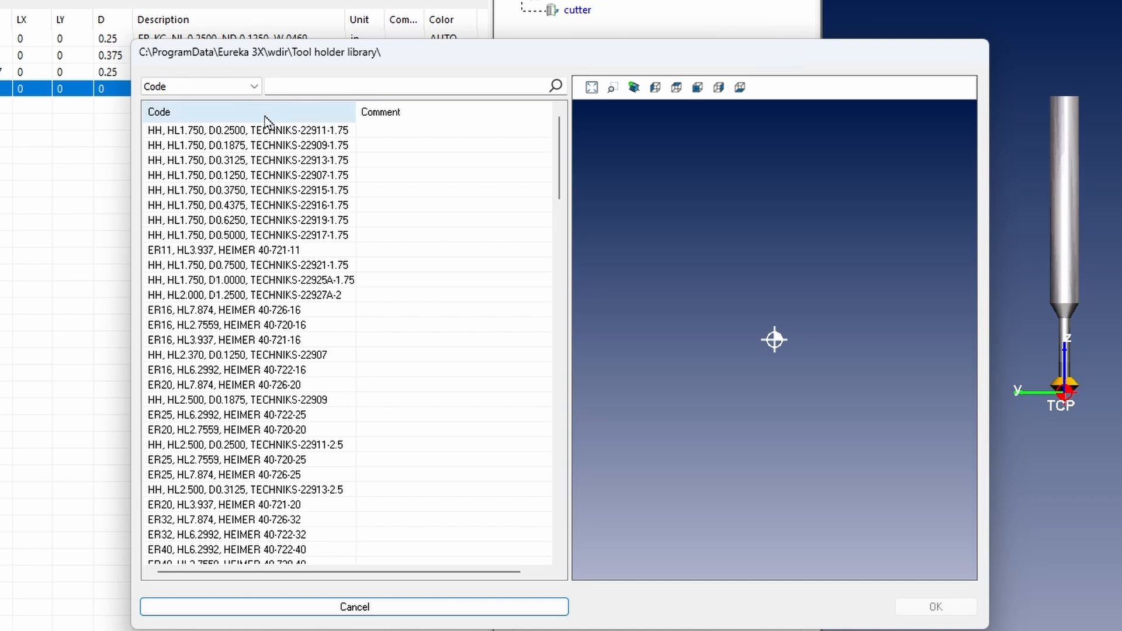
pyautogui.click(265, 117)
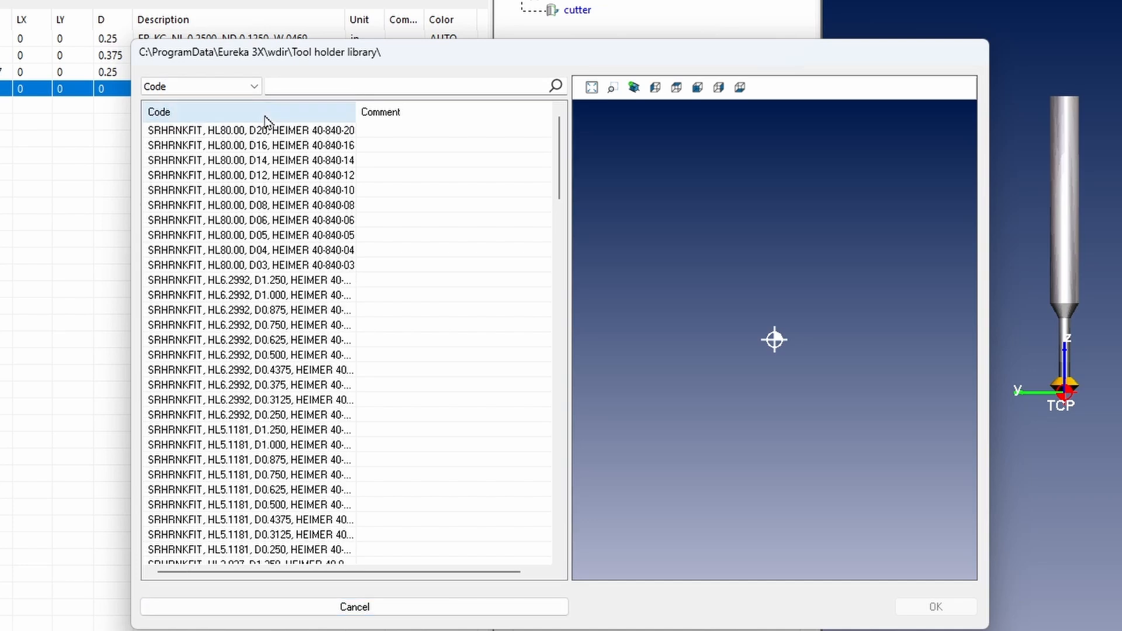
pyautogui.click(266, 120)
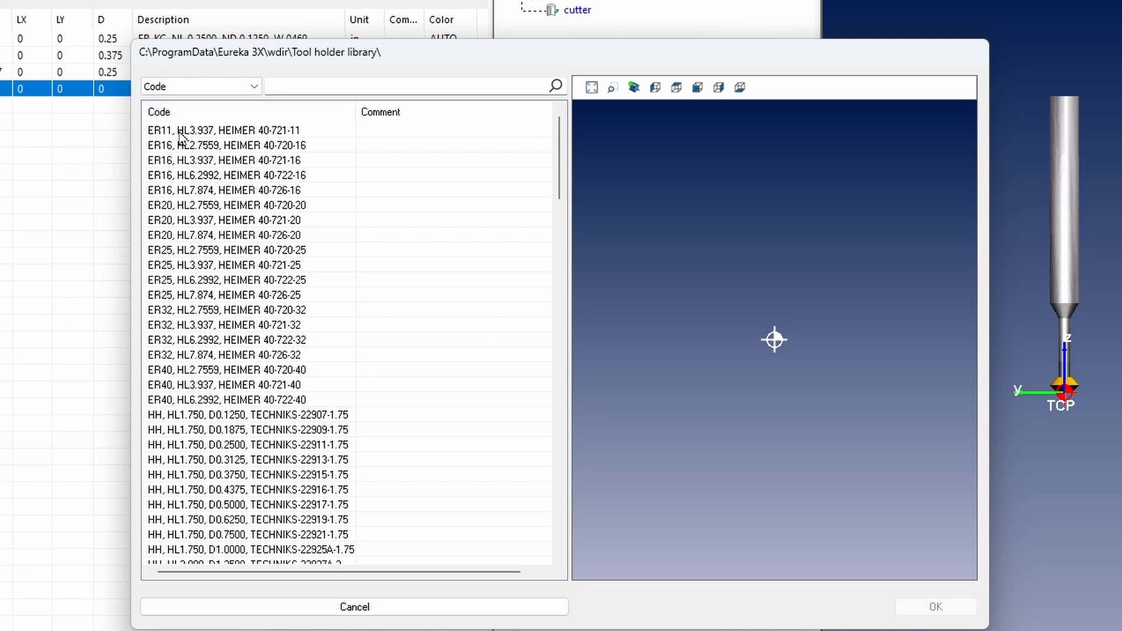
pyautogui.click(193, 165)
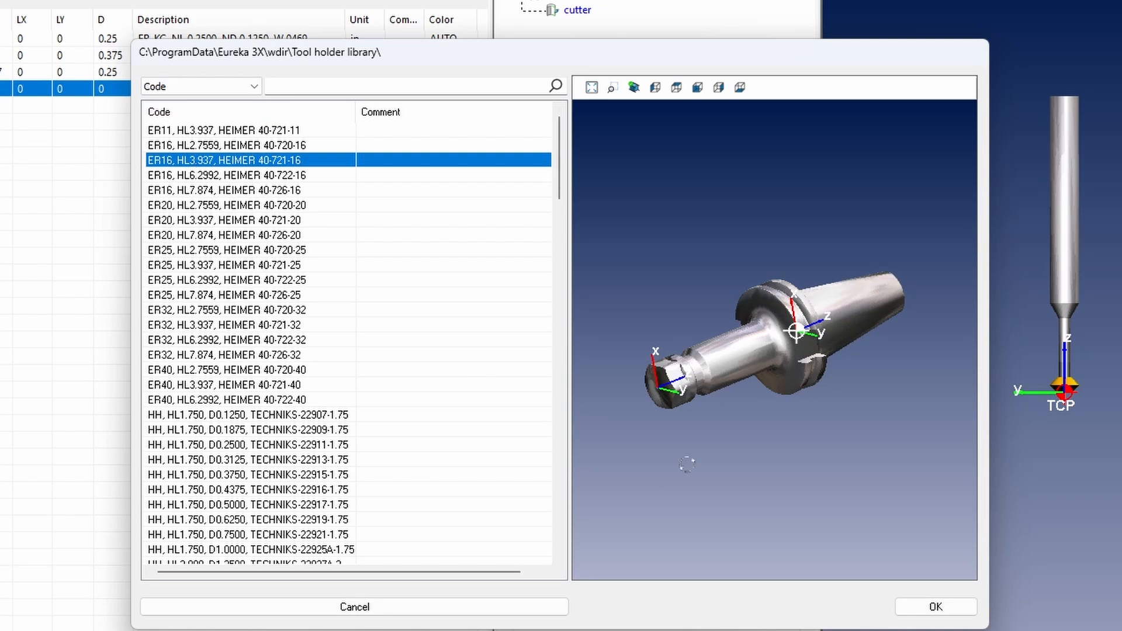
pyautogui.click(957, 618)
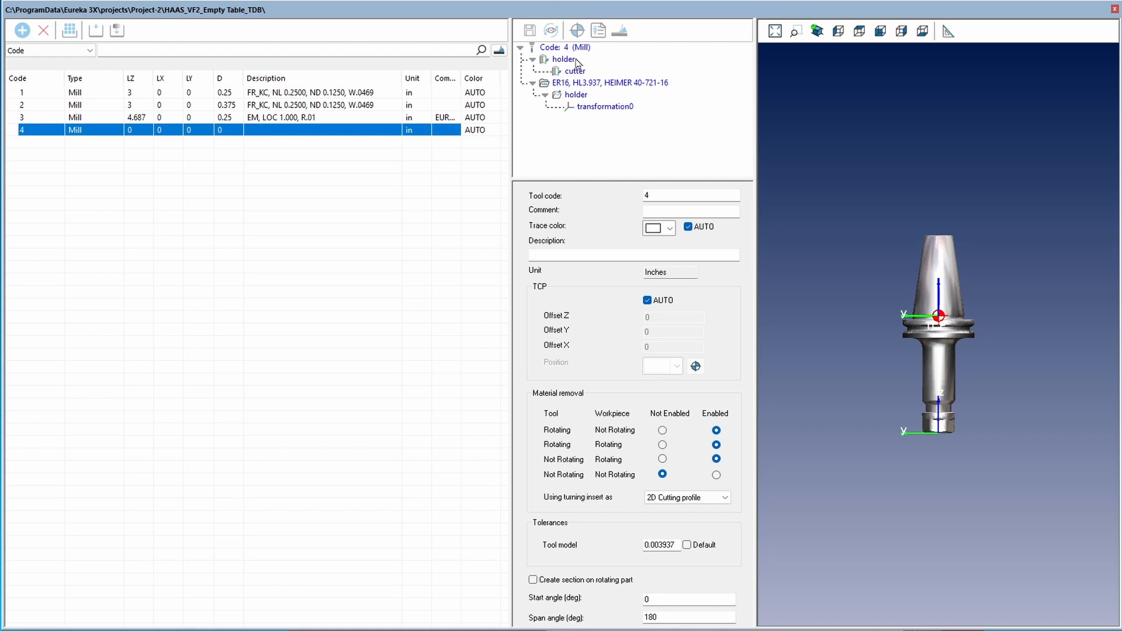
# Step: Nest the revolved holder with its cutter under the library holder's transformation0 and set its Z position to -2.5 in
pyautogui.click(576, 61)
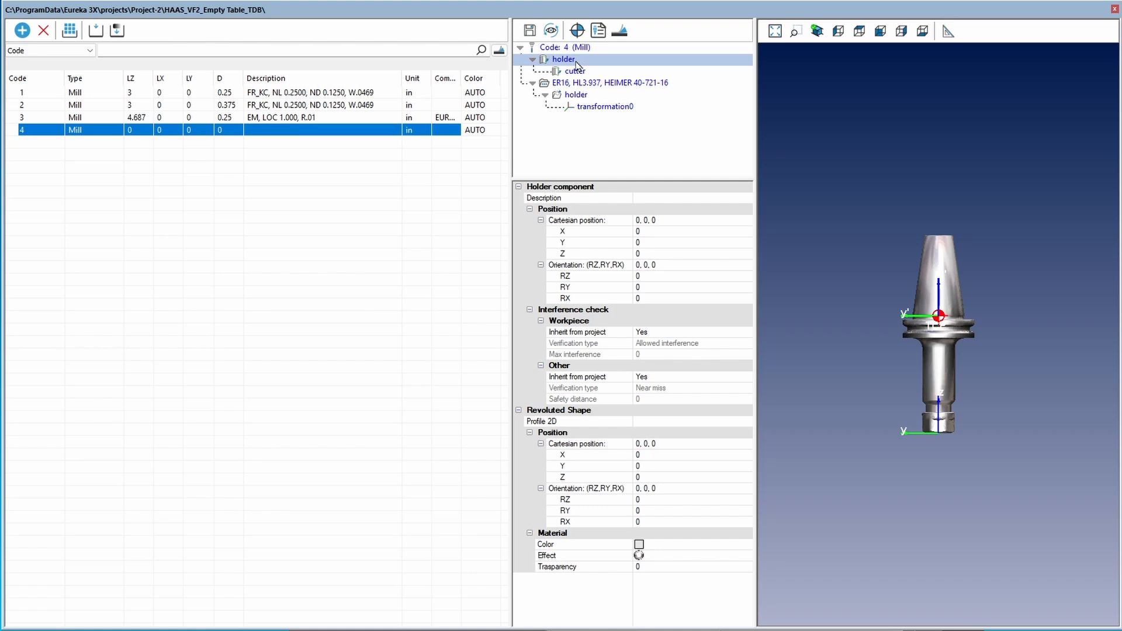
pyautogui.moveTo(576, 64); pyautogui.dragTo(587, 114)
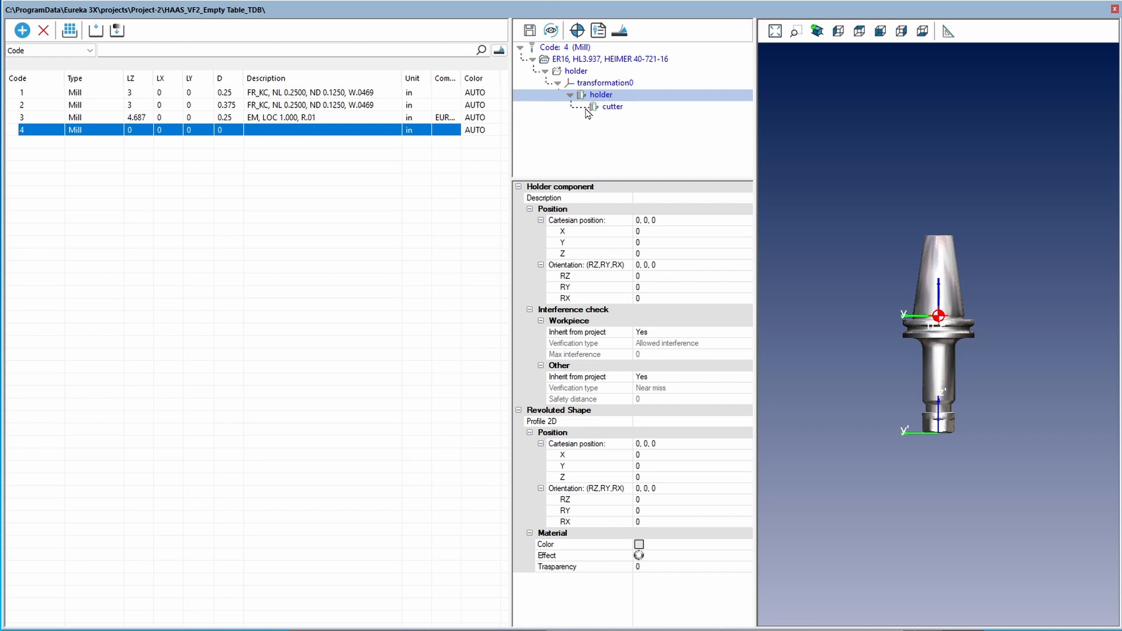
pyautogui.click(642, 253)
pyautogui.write('-2.5')
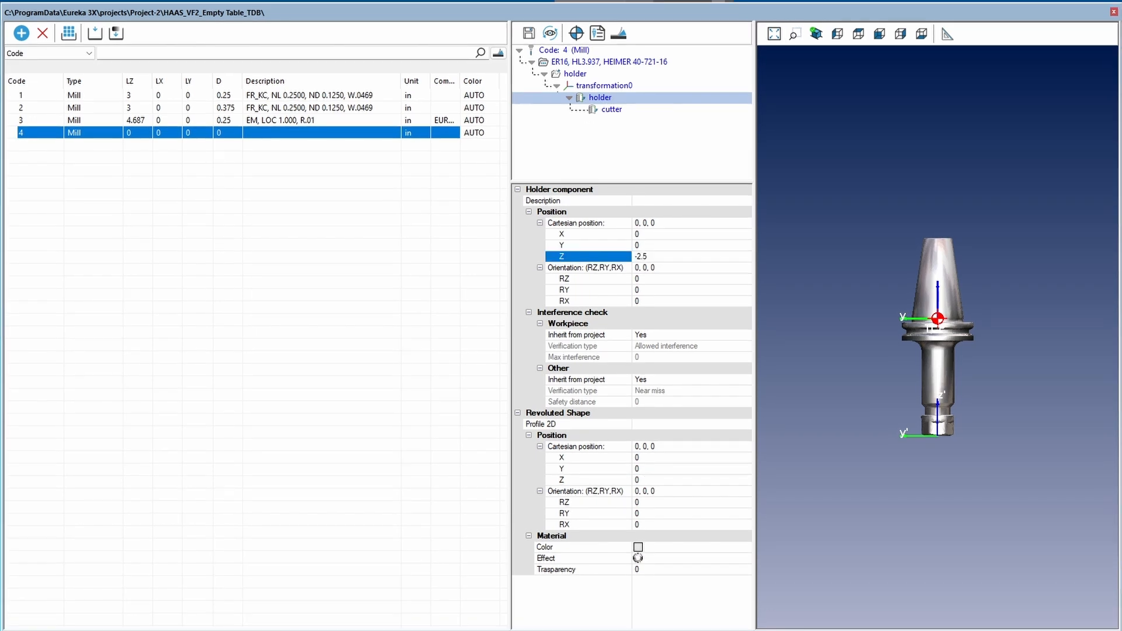
pyautogui.press('Return')
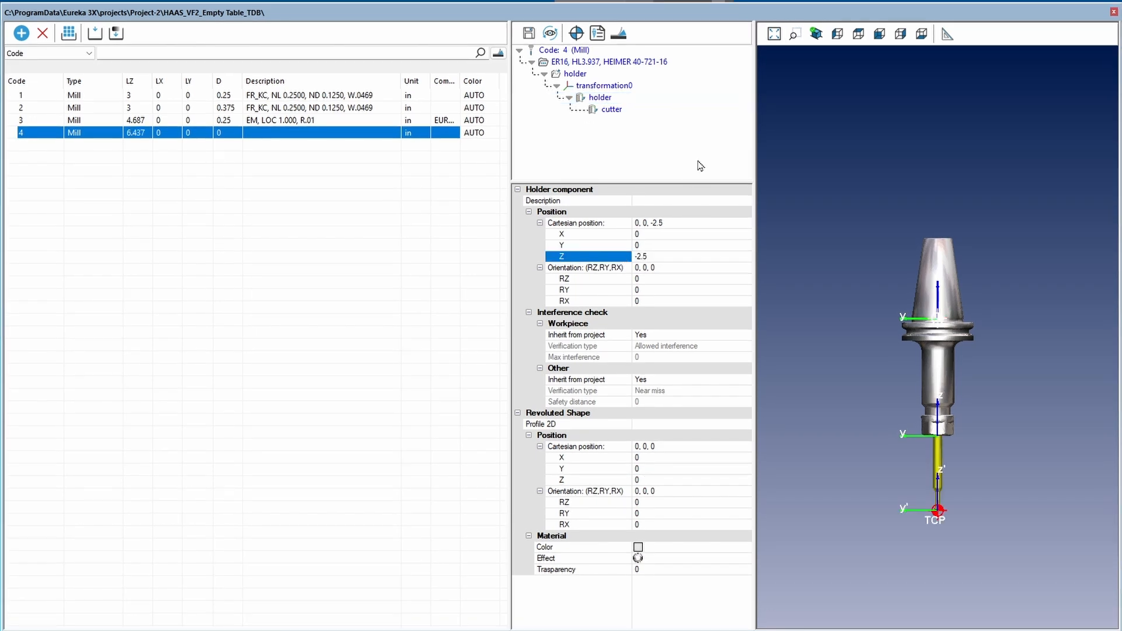
# Step: Raise the revolved holder by 1.5 in to a Z position of -1 in and save tool 4
pyautogui.scroll(5, 943, 459)
pyautogui.moveTo(943, 459); pyautogui.dragTo(958, 450, button='middle')
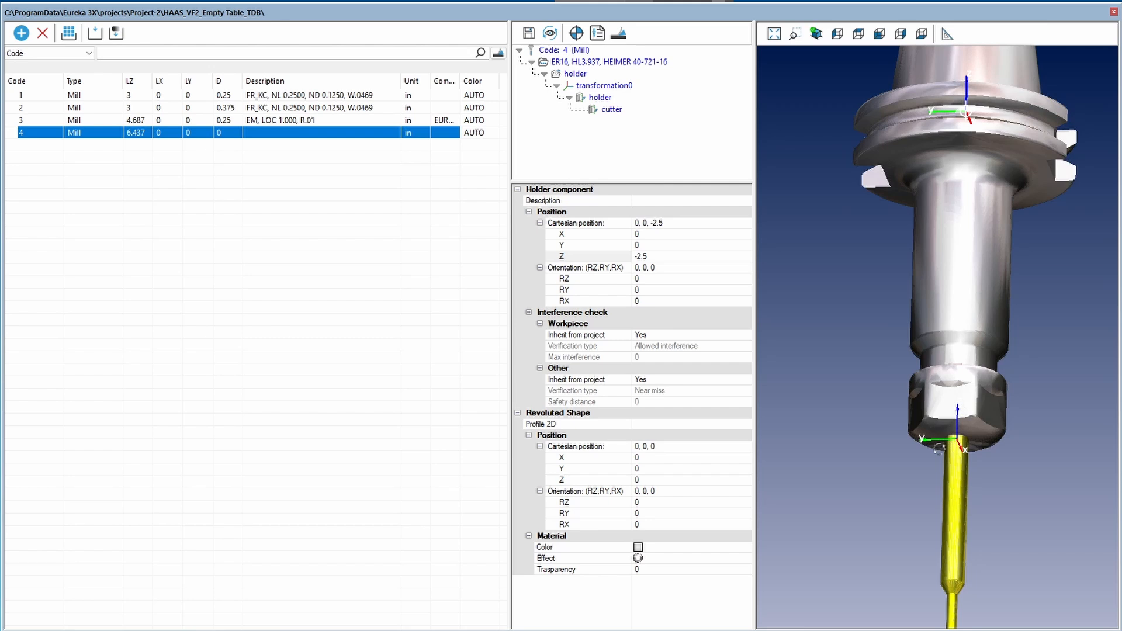
pyautogui.click(664, 257)
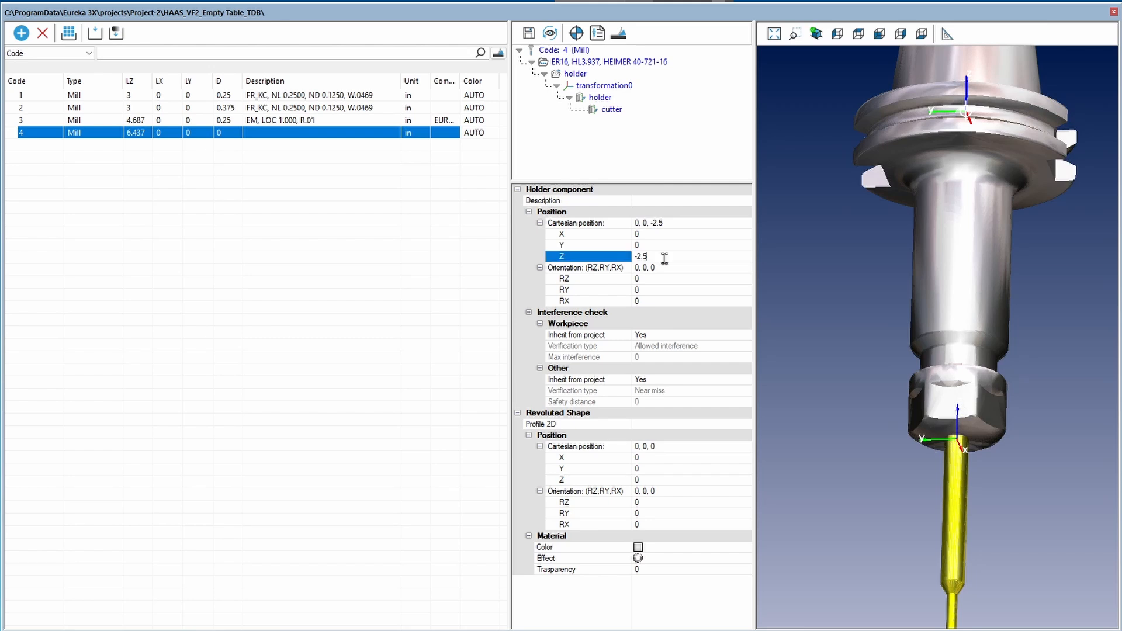
pyautogui.write('+1.5')
pyautogui.press('Return')
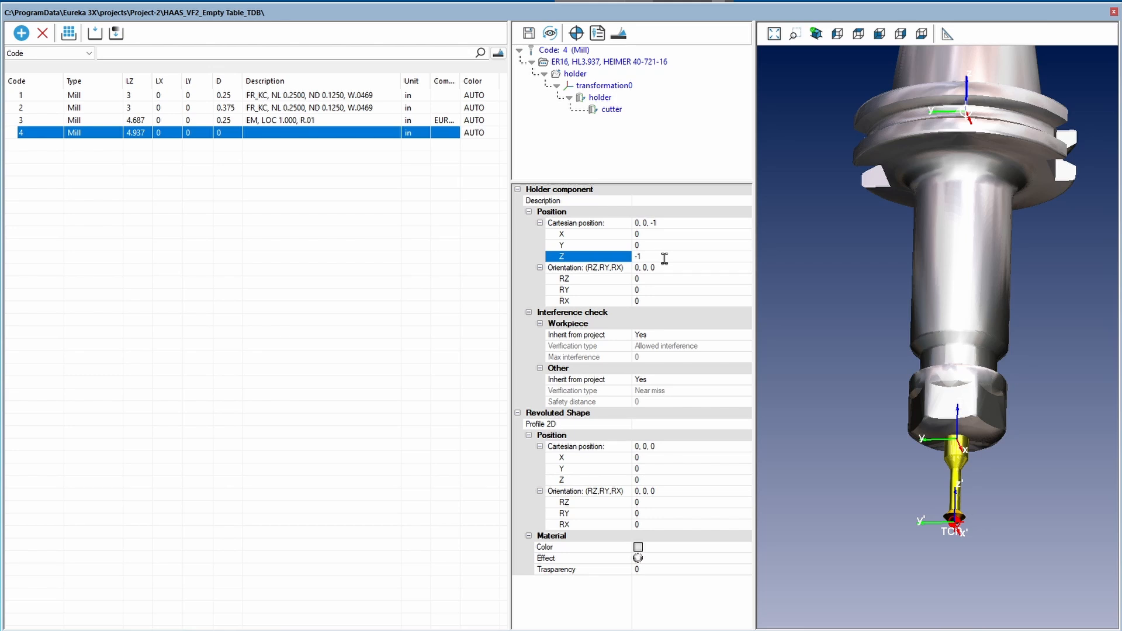
pyautogui.click(528, 35)
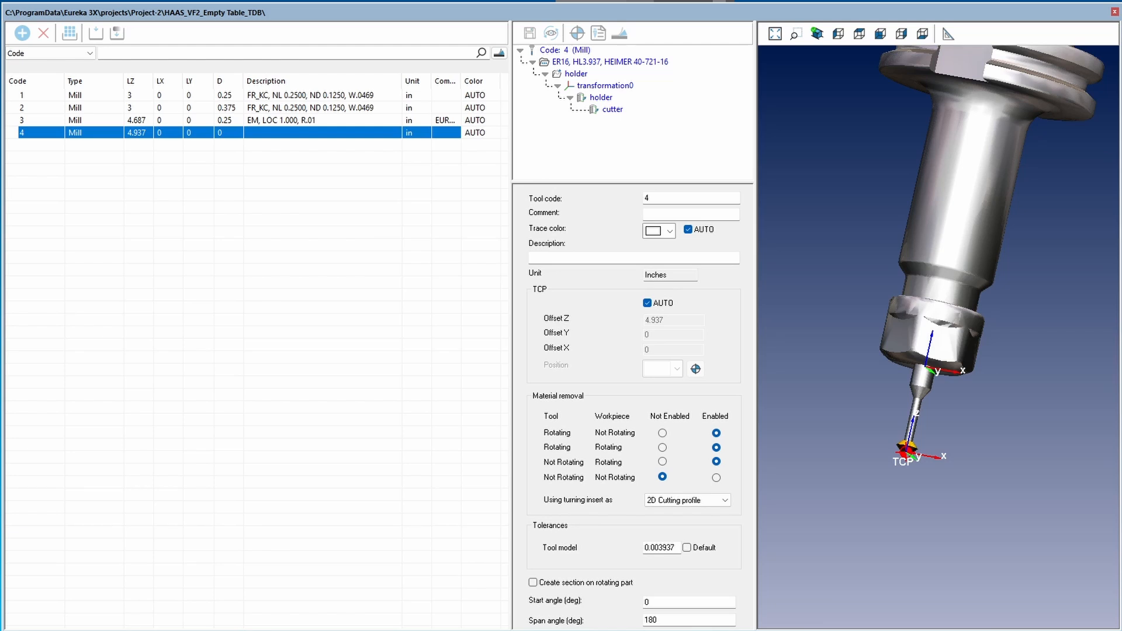
# Step: Clone tool 4 and set the clone's tool code to 5
pyautogui.rightClick(193, 137)
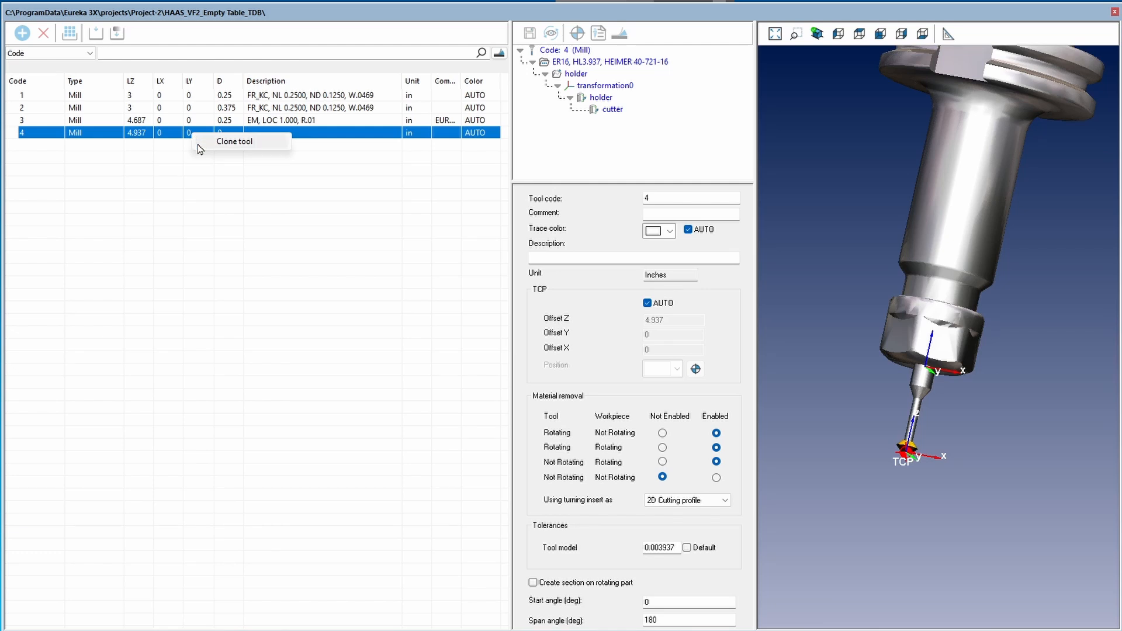
pyautogui.click(198, 146)
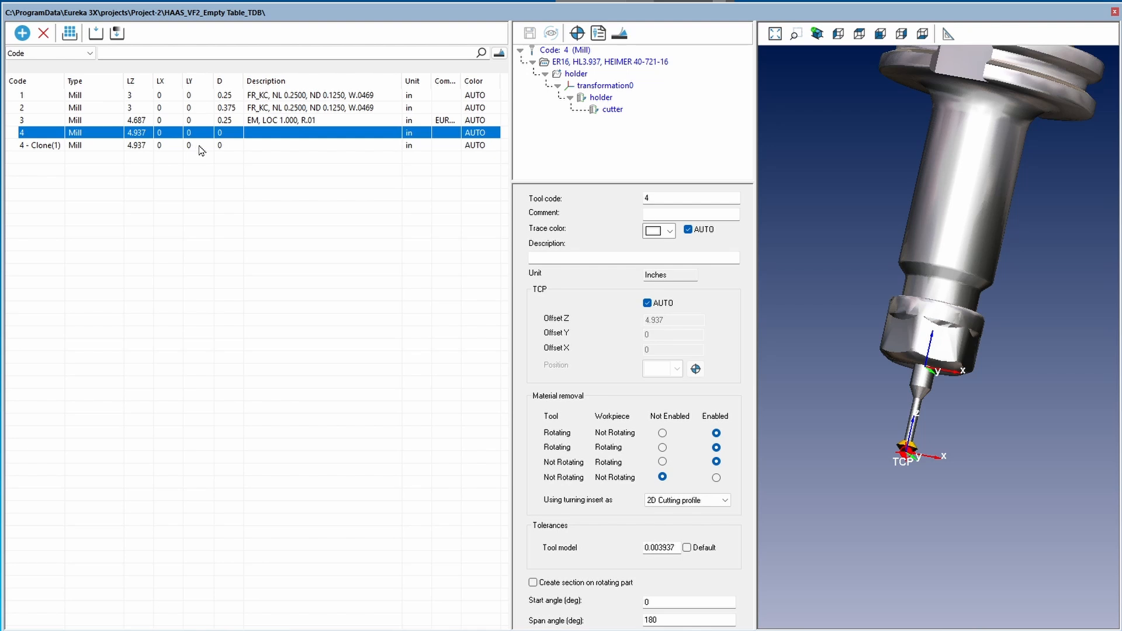
pyautogui.click(199, 149)
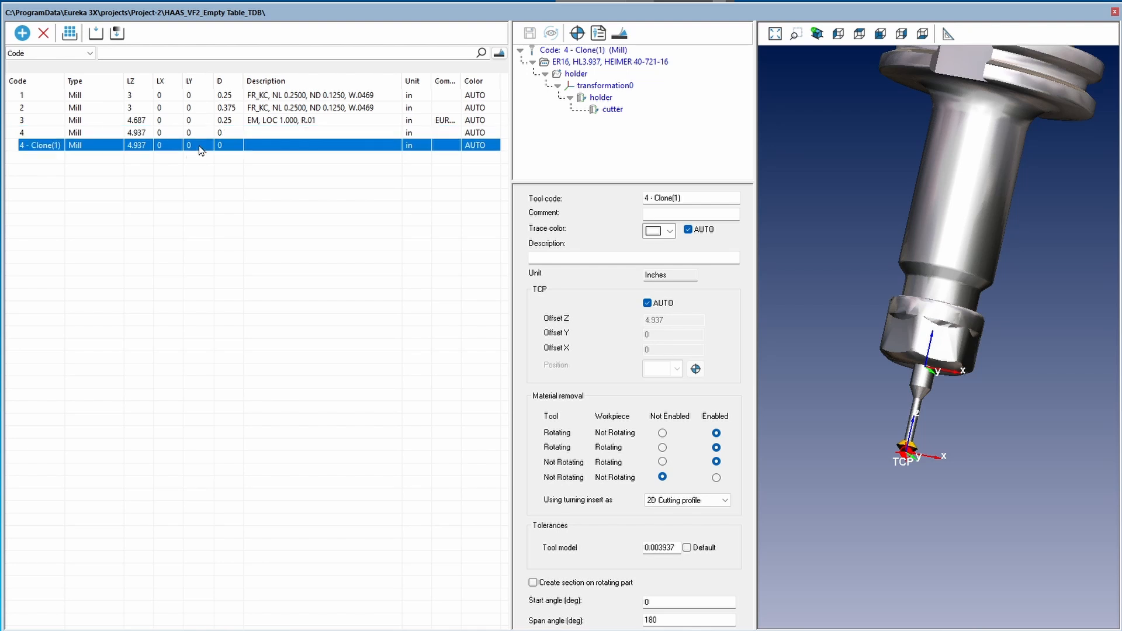
pyautogui.press('Tab')
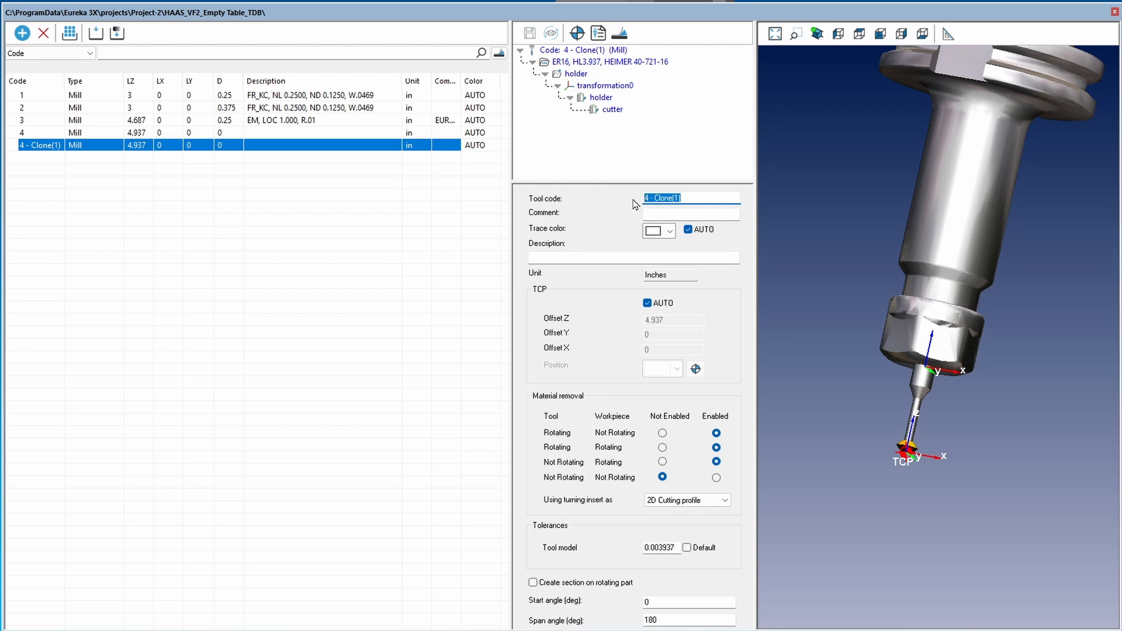
pyautogui.write('5')
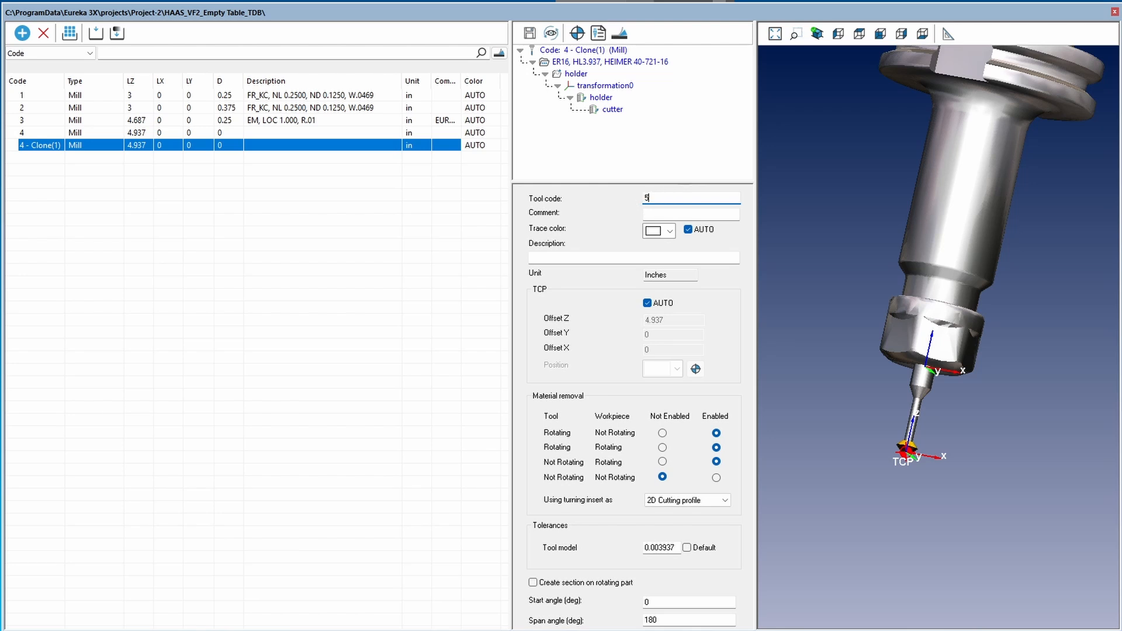
# Step: Open tool 5's cutter profile sketch and set the horizontal distance from the Z axis to the tip to 0.1875 in
pyautogui.click(613, 110)
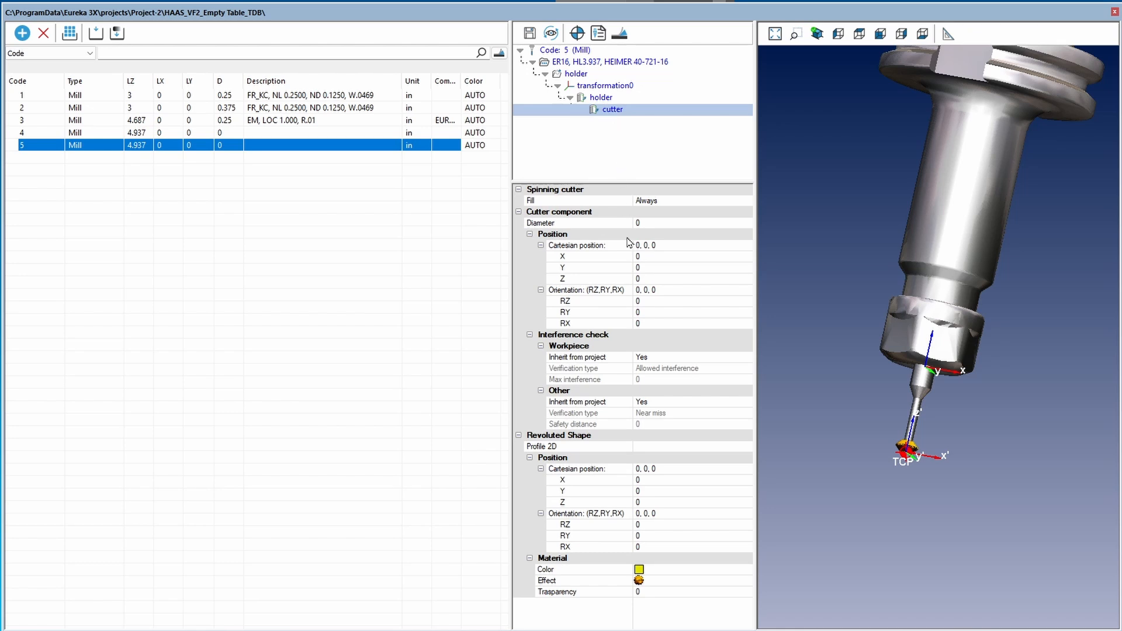
pyautogui.click(560, 447)
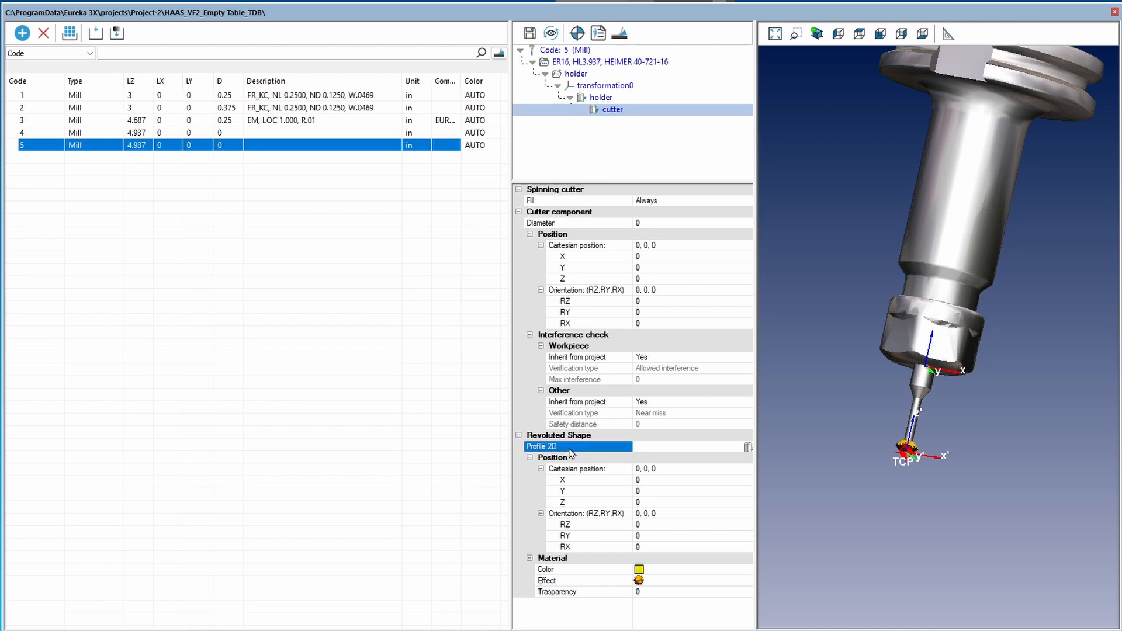
pyautogui.click(747, 447)
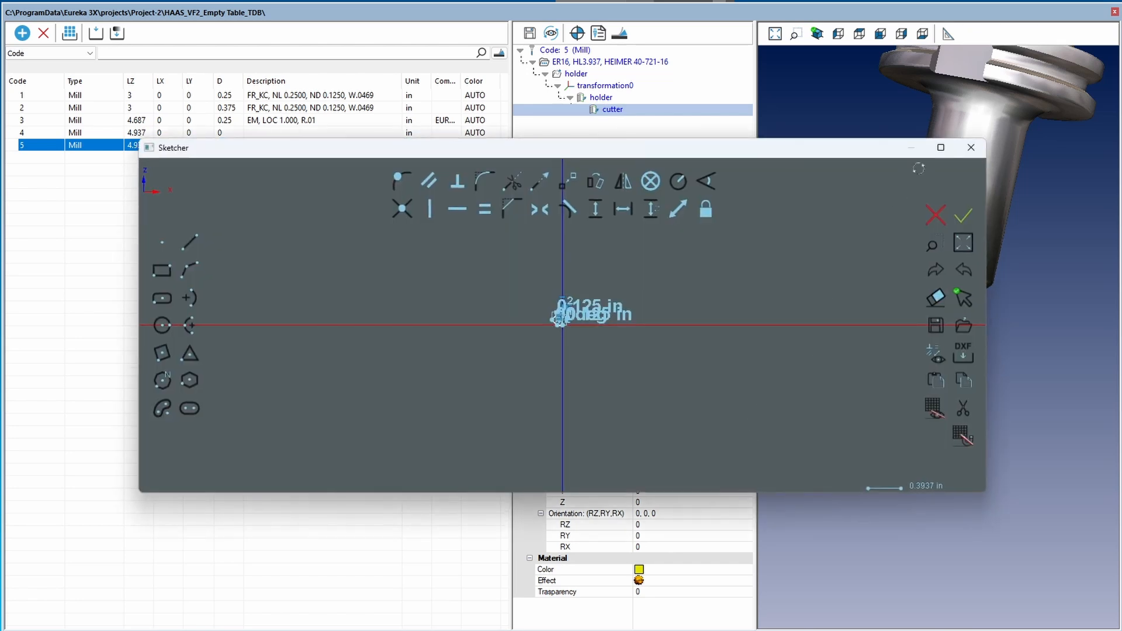
pyautogui.click(941, 148)
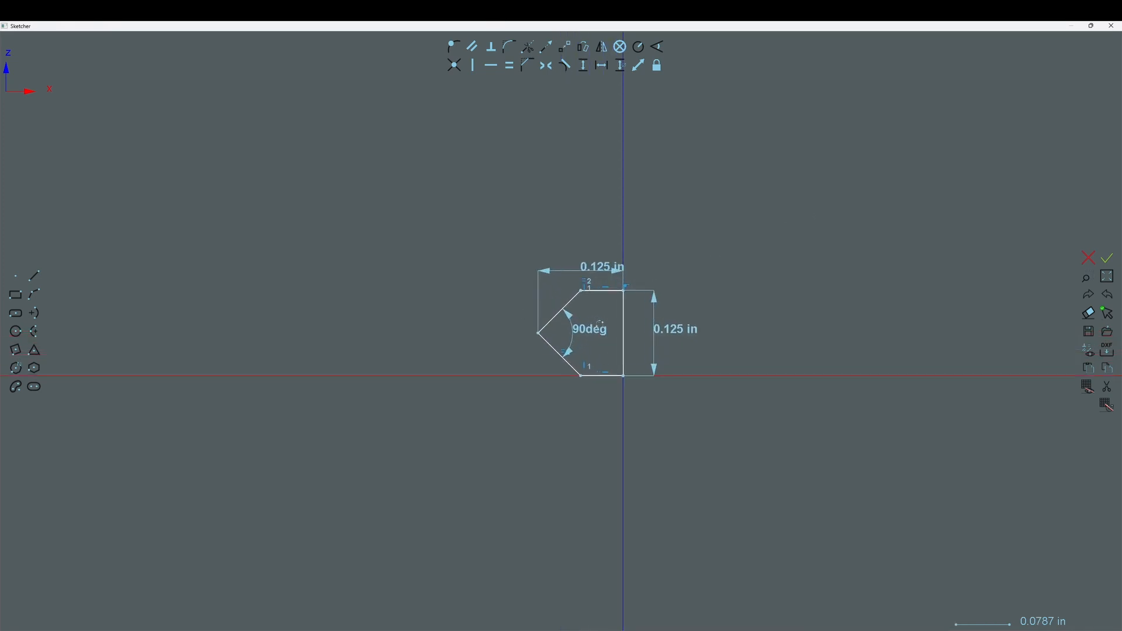
pyautogui.scroll(4, 601, 321)
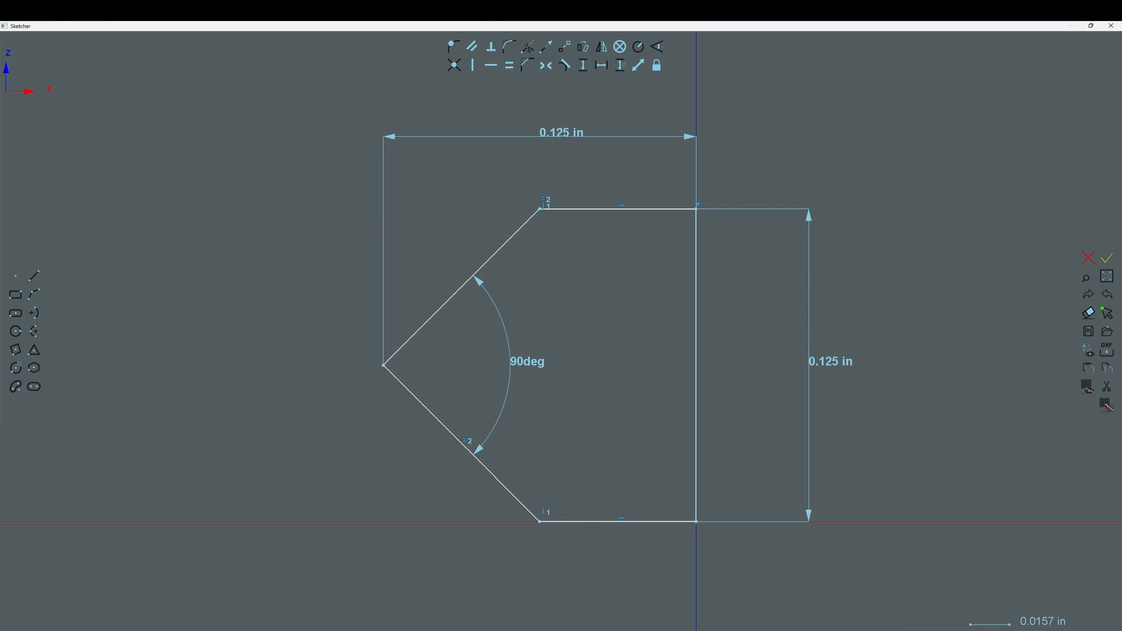
pyautogui.doubleClick(562, 134)
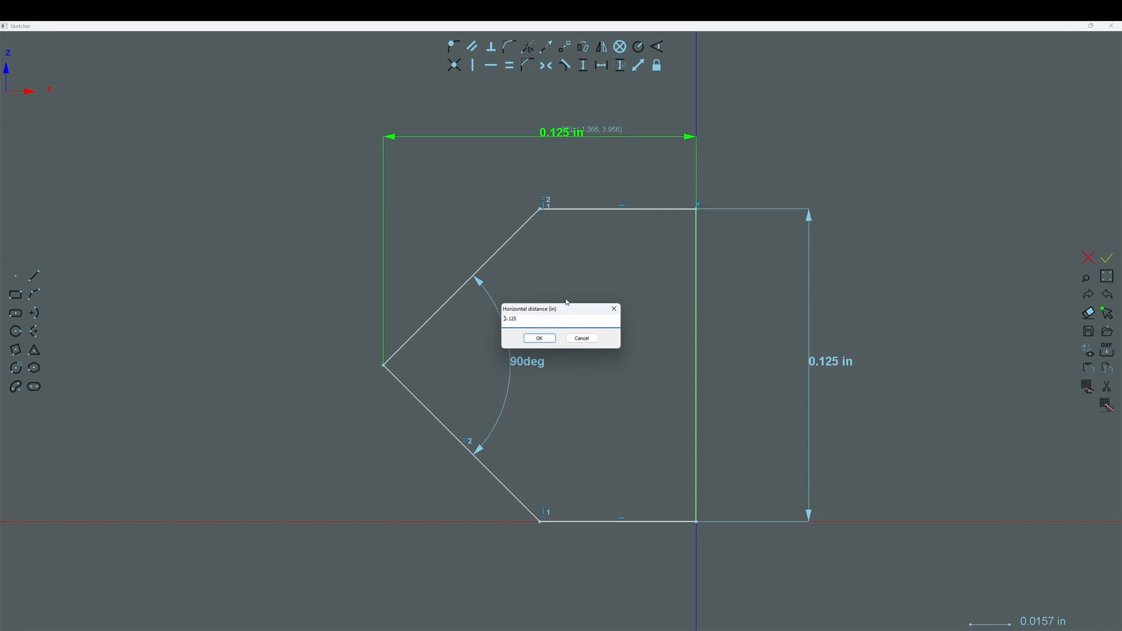
pyautogui.moveTo(525, 321); pyautogui.dragTo(492, 327)
pyautogui.write('.')
pyautogui.click(528, 338)
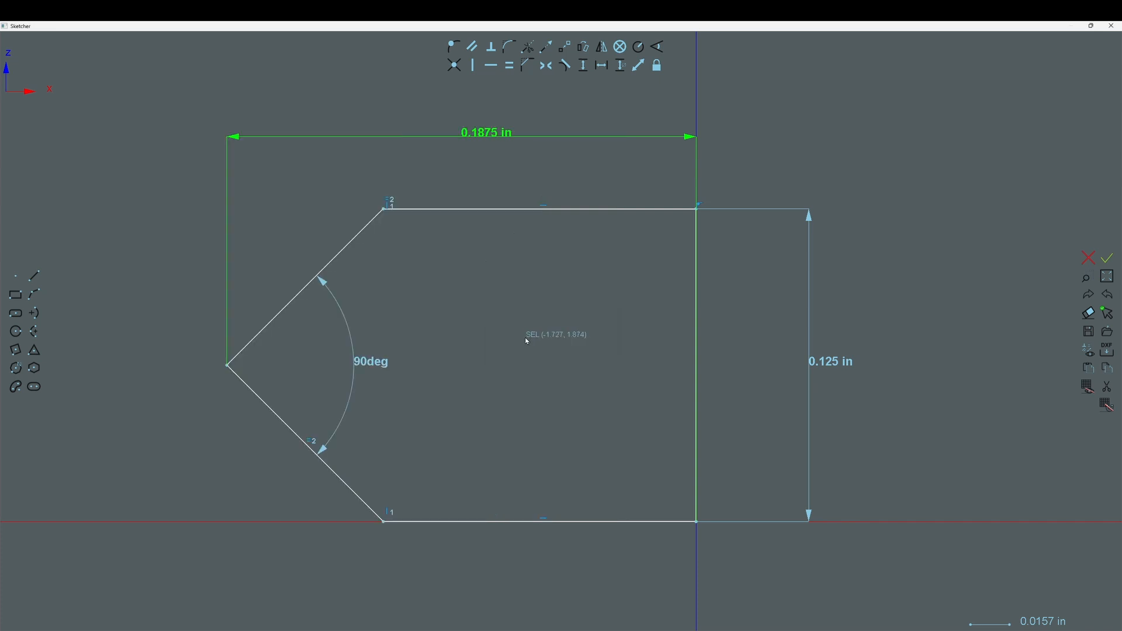
# Step: Set the cutter profile's vertical height to 0.2 in and finish the sketch
pyautogui.doubleClick(831, 368)
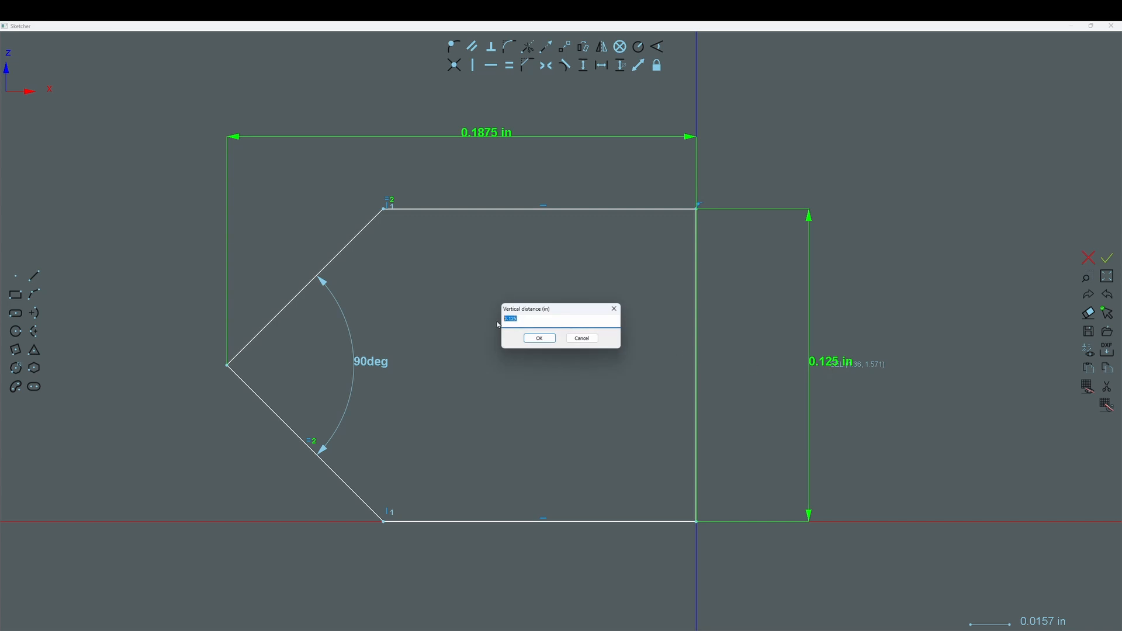
pyautogui.write('.2')
pyautogui.press('Return')
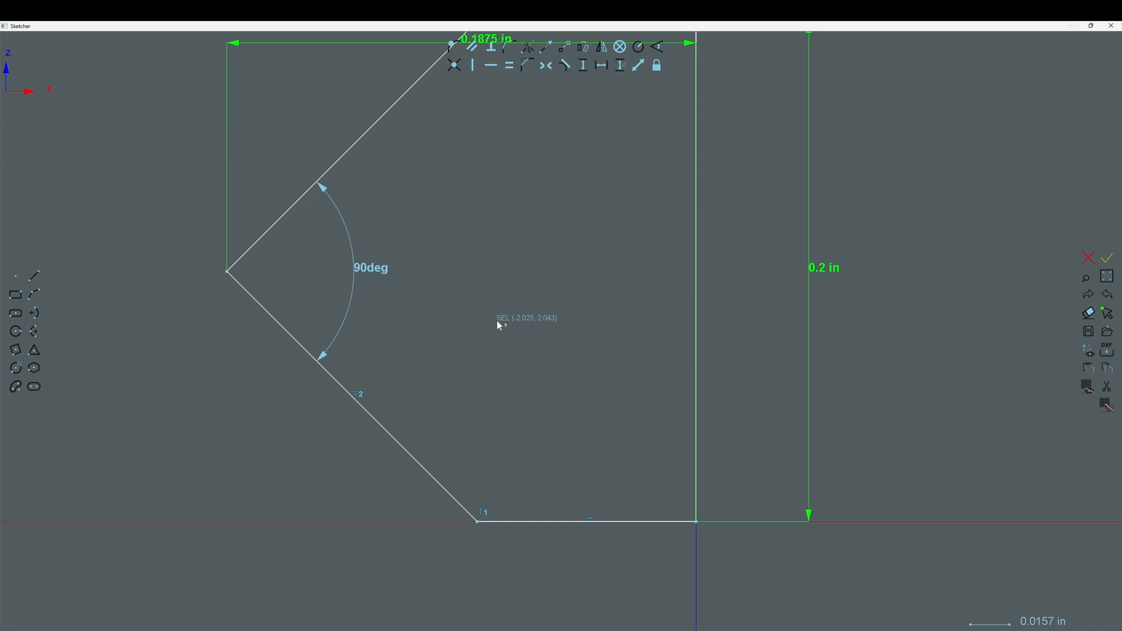
pyautogui.click(1107, 258)
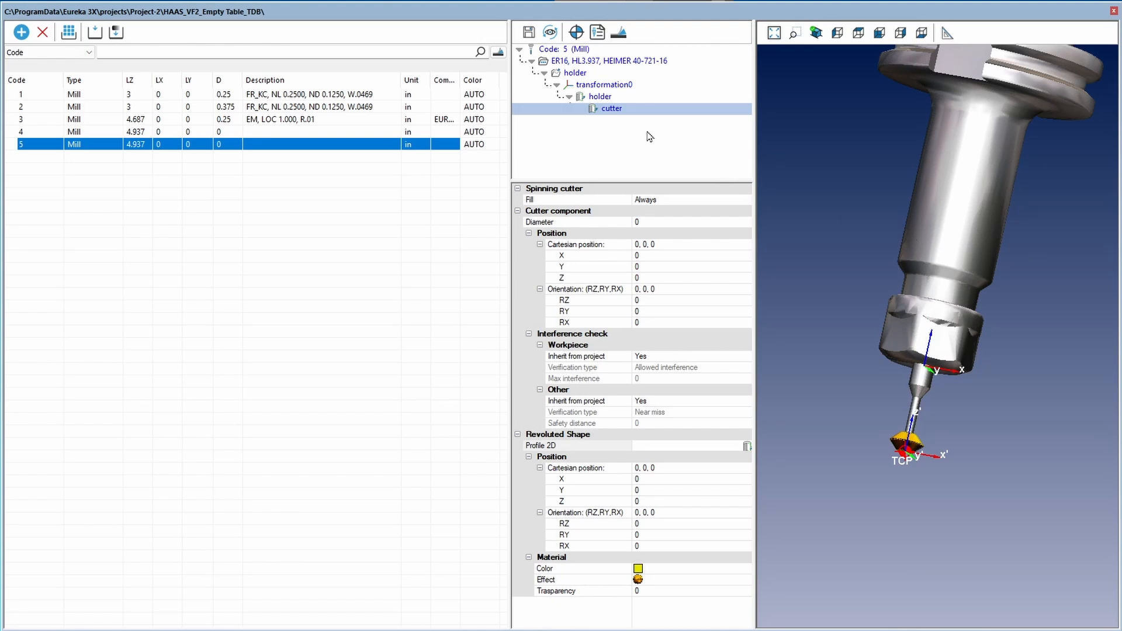
# Step: Open tool 5's revolved holder profile sketch and set the vertical distance from the origin to the profile's lower edge to 0.2 in
pyautogui.click(600, 97)
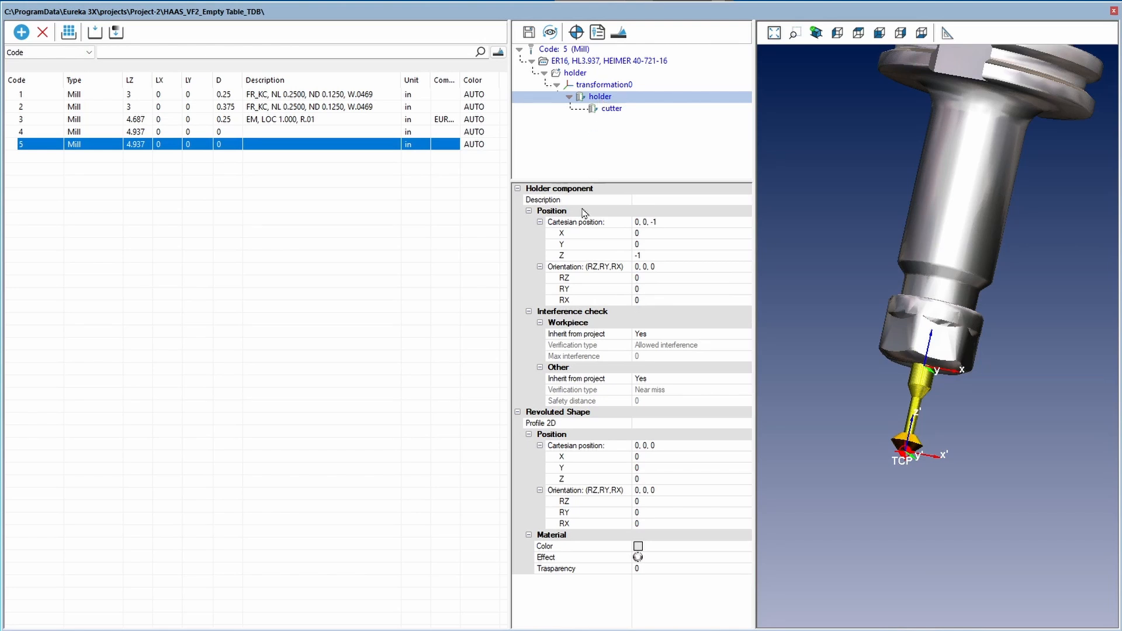
pyautogui.click(575, 425)
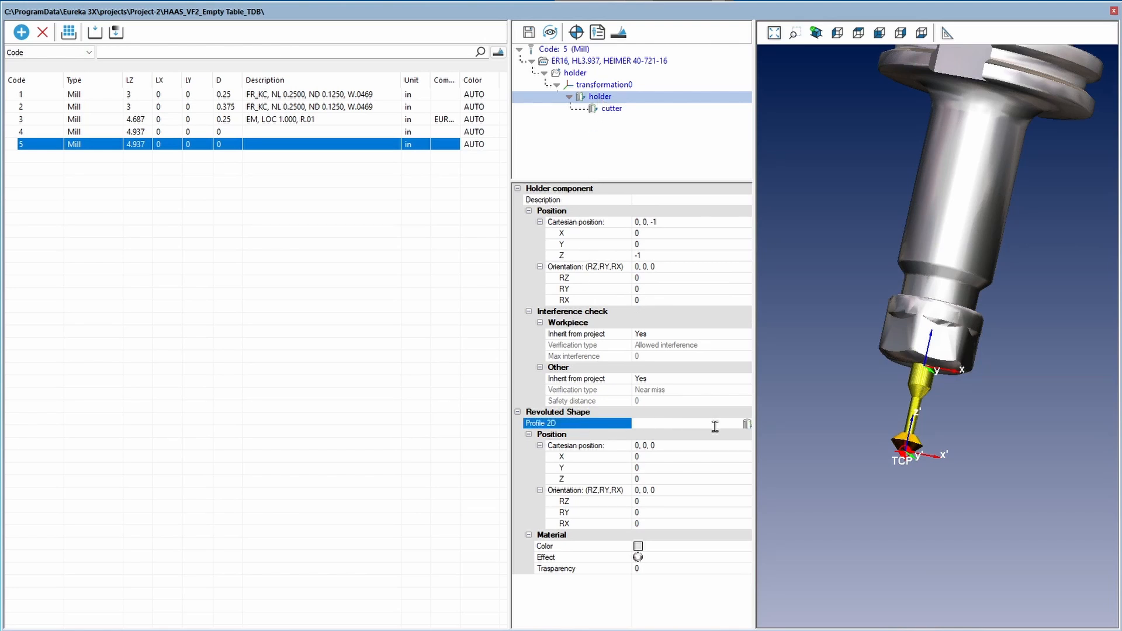
pyautogui.click(747, 425)
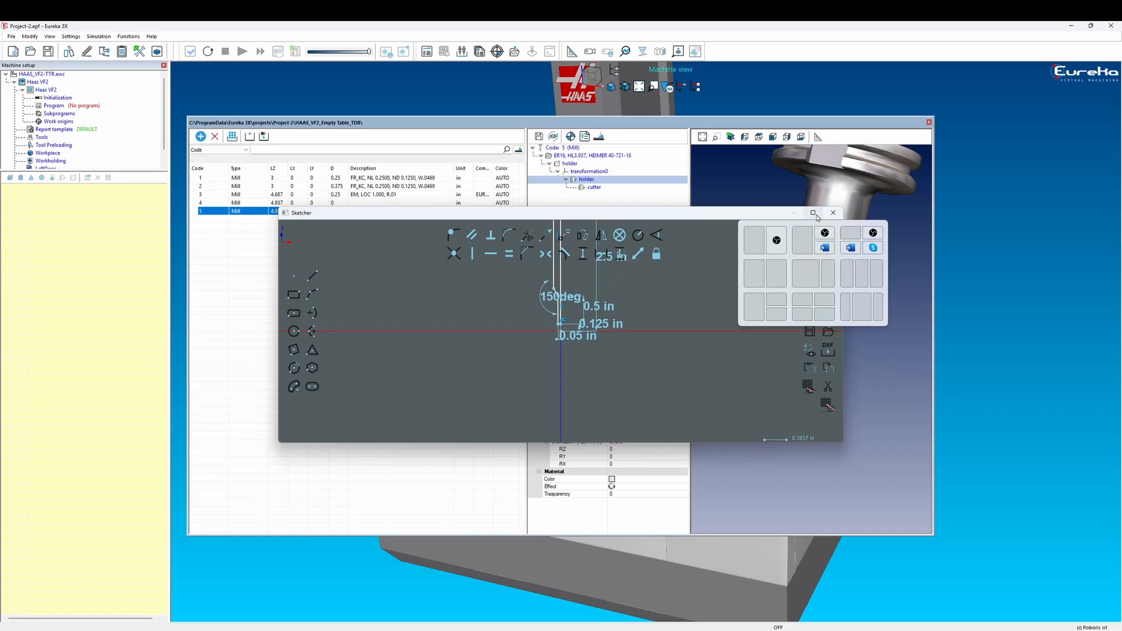
pyautogui.click(939, 146)
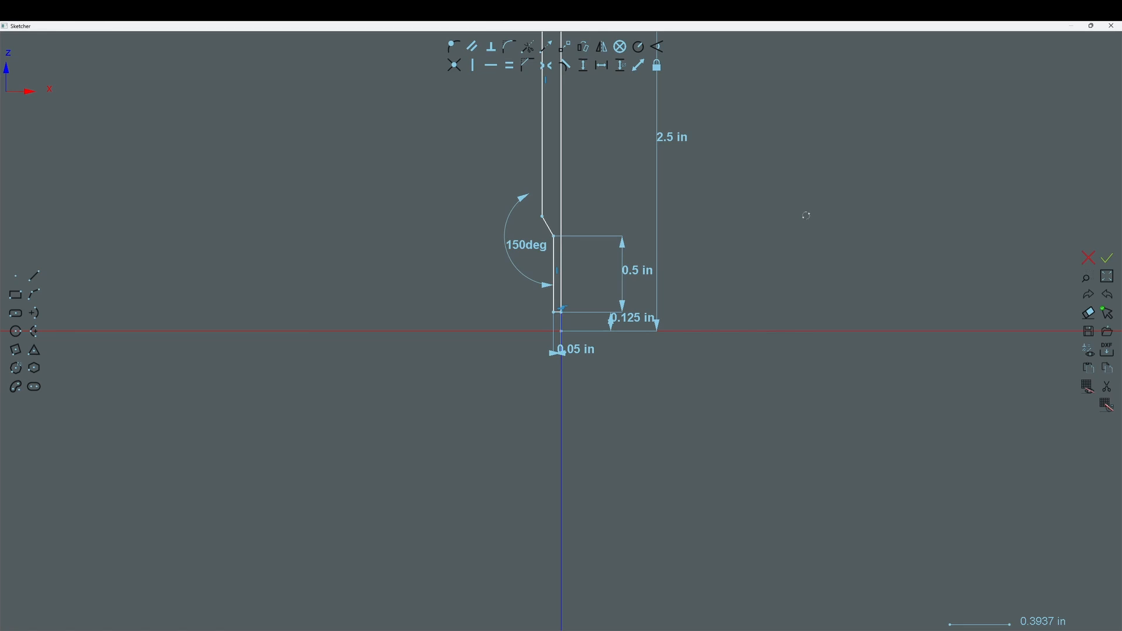
pyautogui.scroll(4, 585, 176)
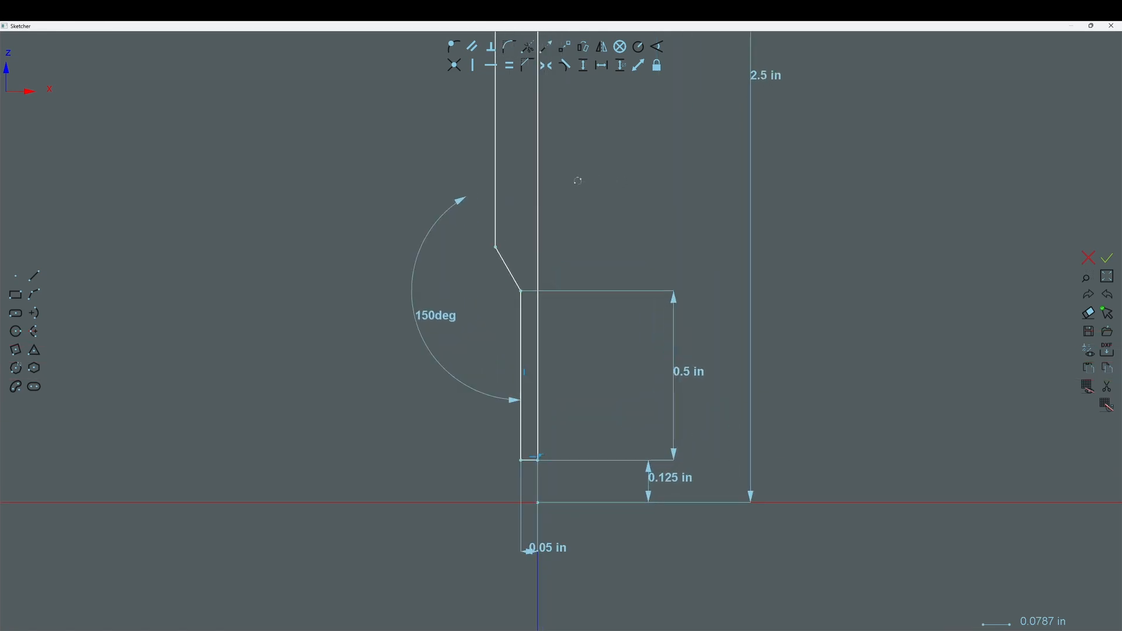
pyautogui.scroll(2, 520, 227)
pyautogui.scroll(-1, 519, 230)
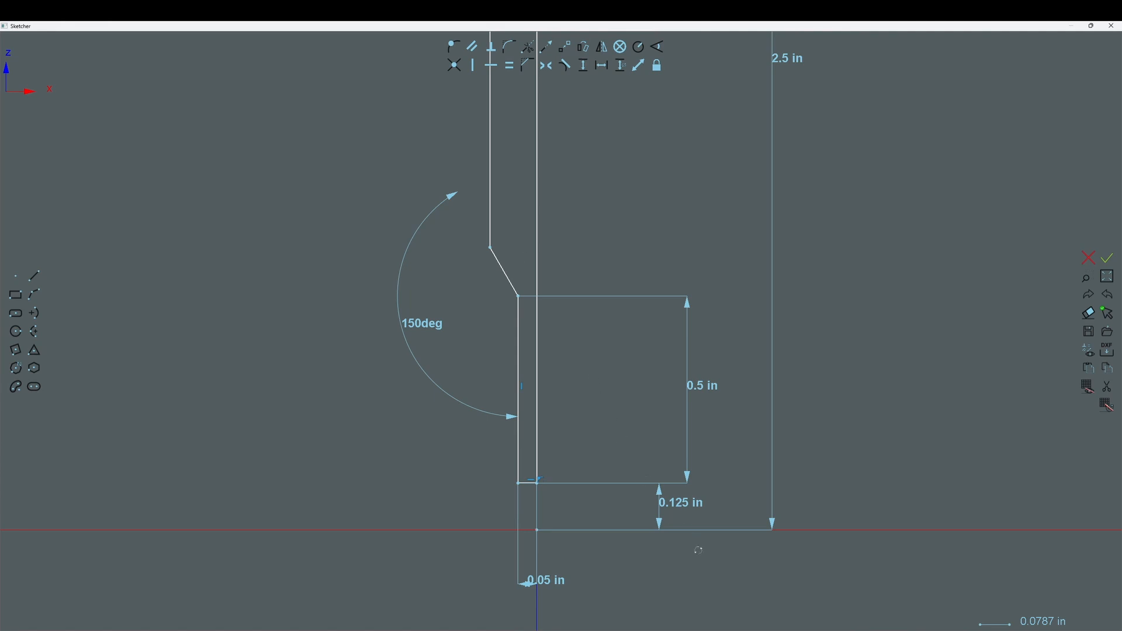
pyautogui.doubleClick(681, 503)
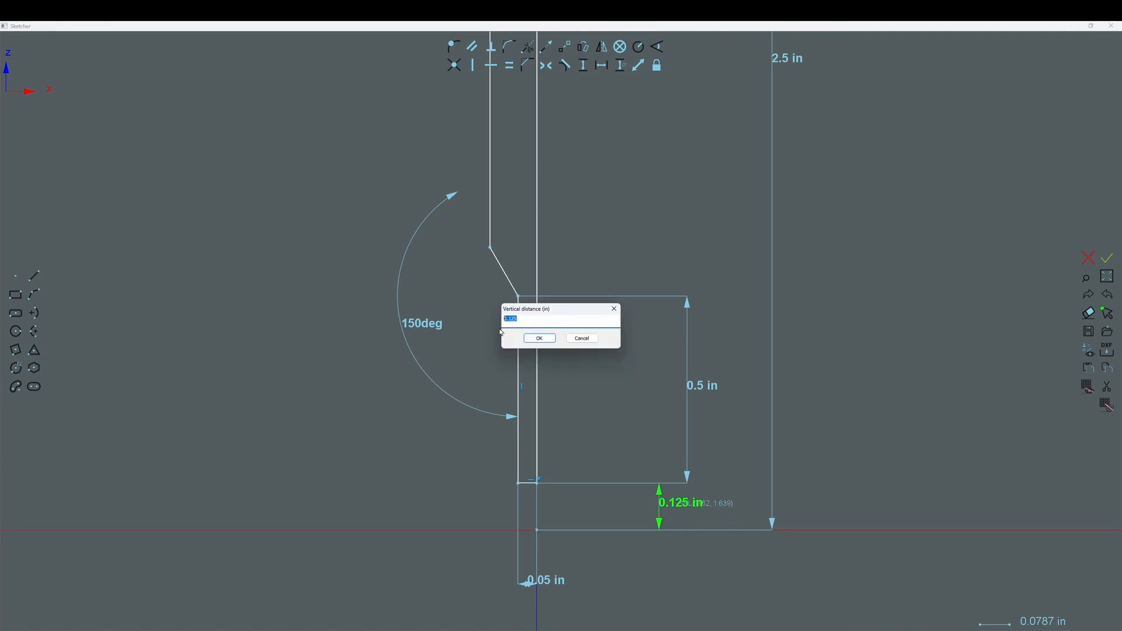
pyautogui.write('.2')
pyautogui.click(548, 339)
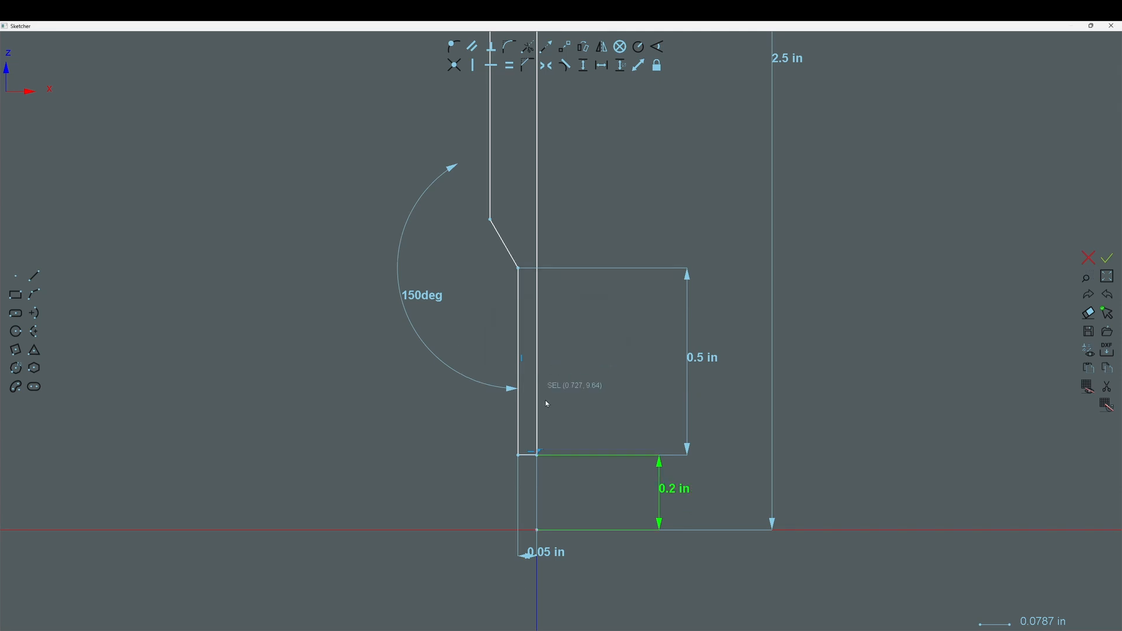
# Step: Set the horizontal width of the holder profile's narrow lower neck to 0.075 in
pyautogui.doubleClick(551, 555)
pyautogui.write('.075')
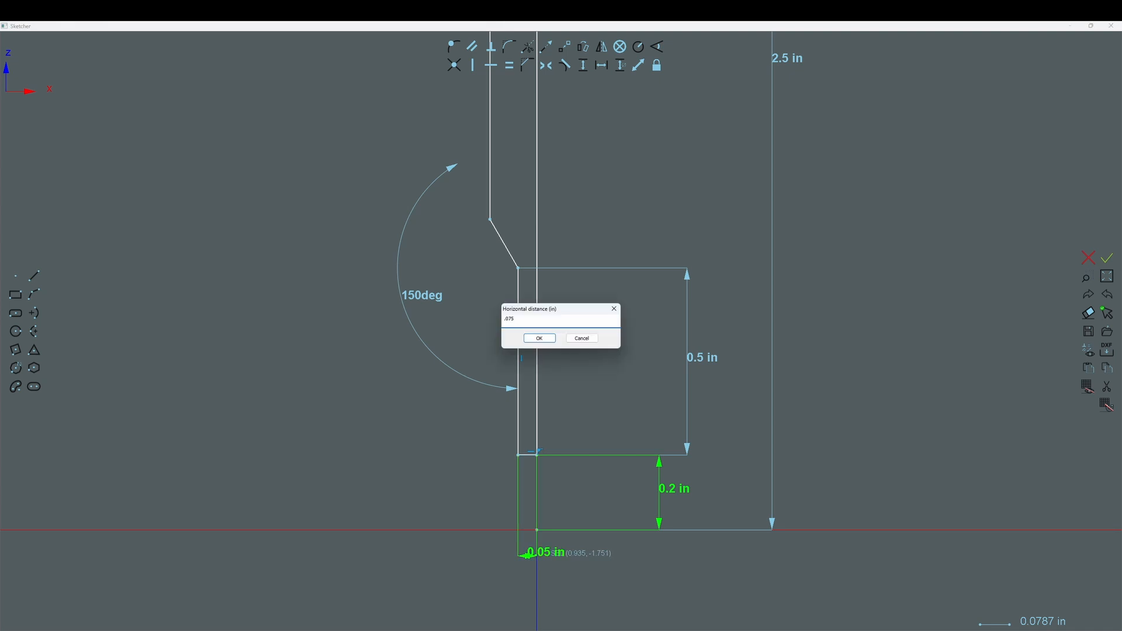
pyautogui.click(530, 340)
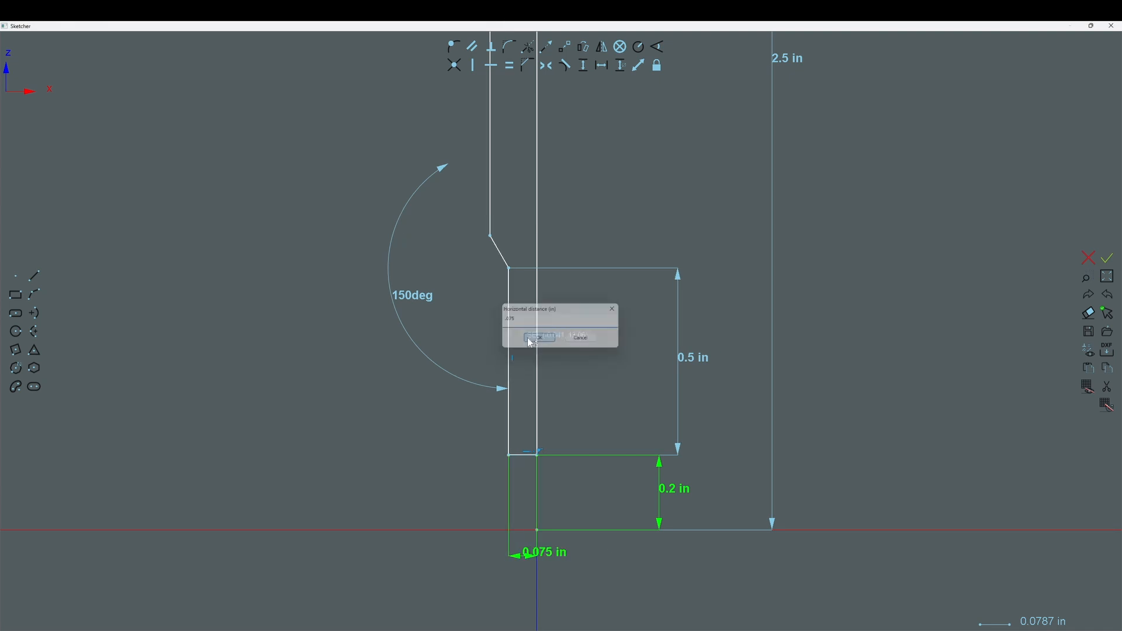
# Step: Set the horizontal width at the upper end of the holder profile to 0.1875 in and finish the sketch
pyautogui.scroll(-10, 532, 409)
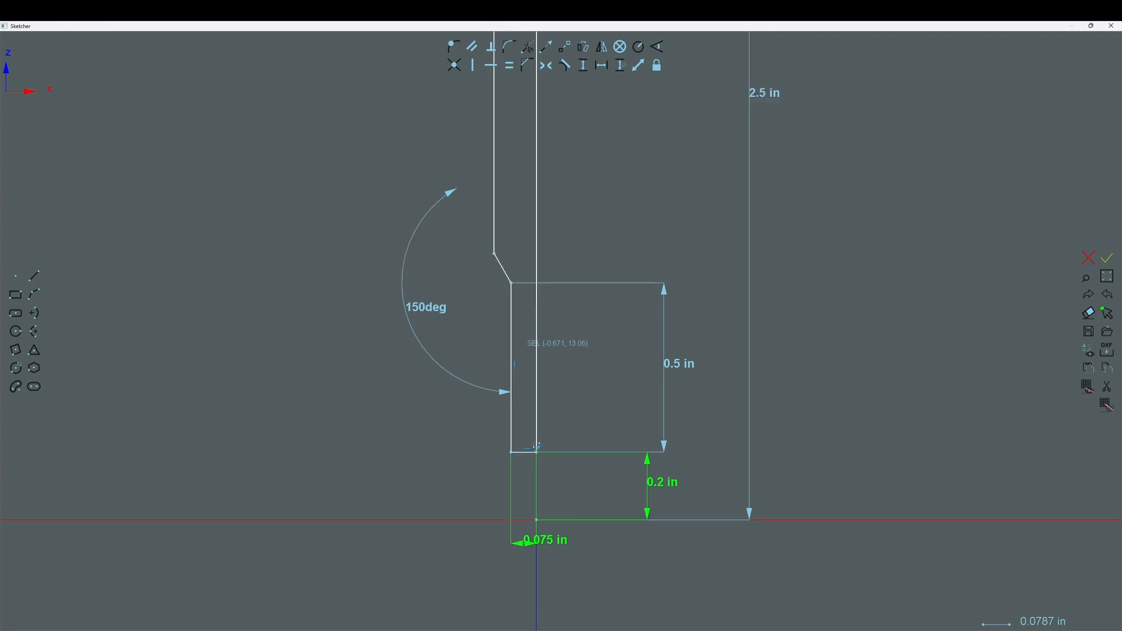
pyautogui.scroll(10, 540, 155)
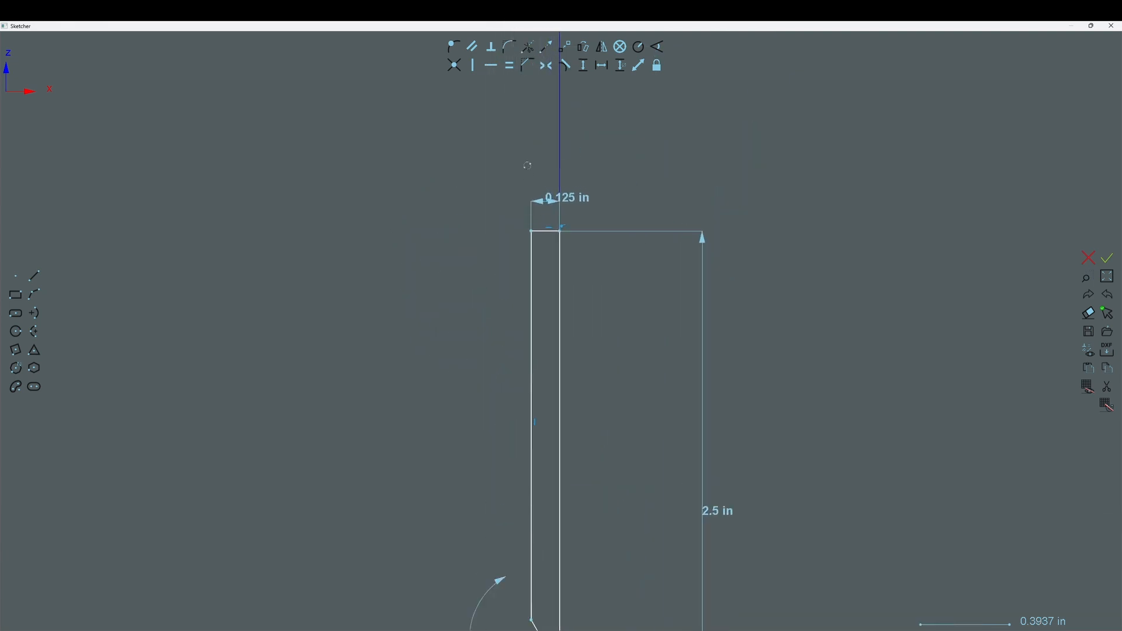
pyautogui.doubleClick(580, 210)
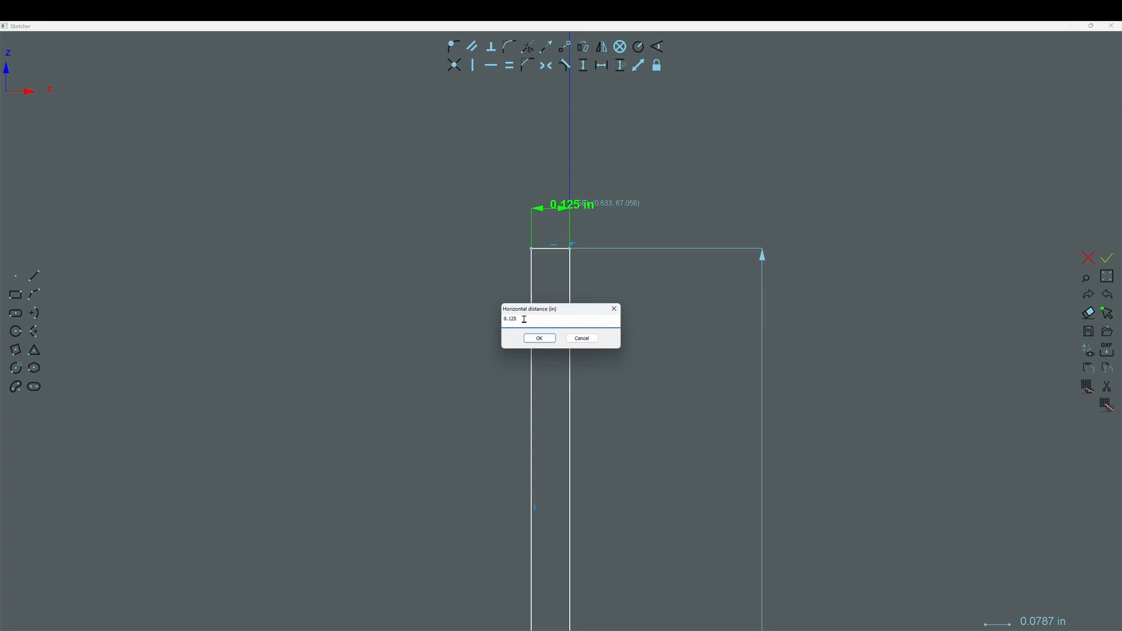
pyautogui.moveTo(532, 321); pyautogui.dragTo(493, 325)
pyautogui.write('.1875')
pyautogui.press('Return')
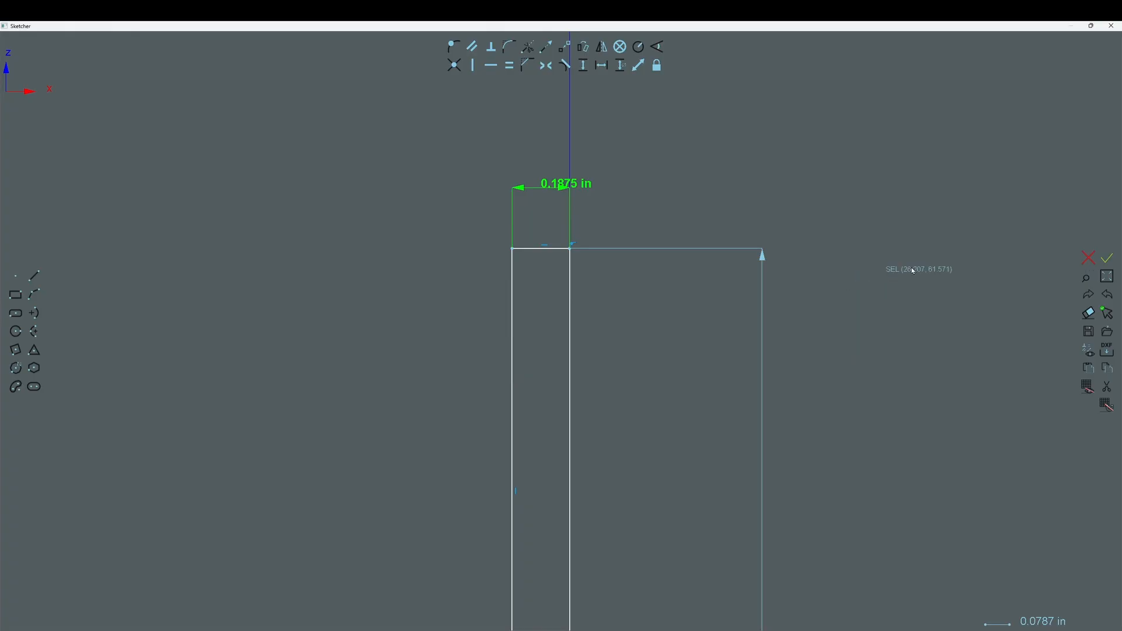
pyautogui.click(1107, 262)
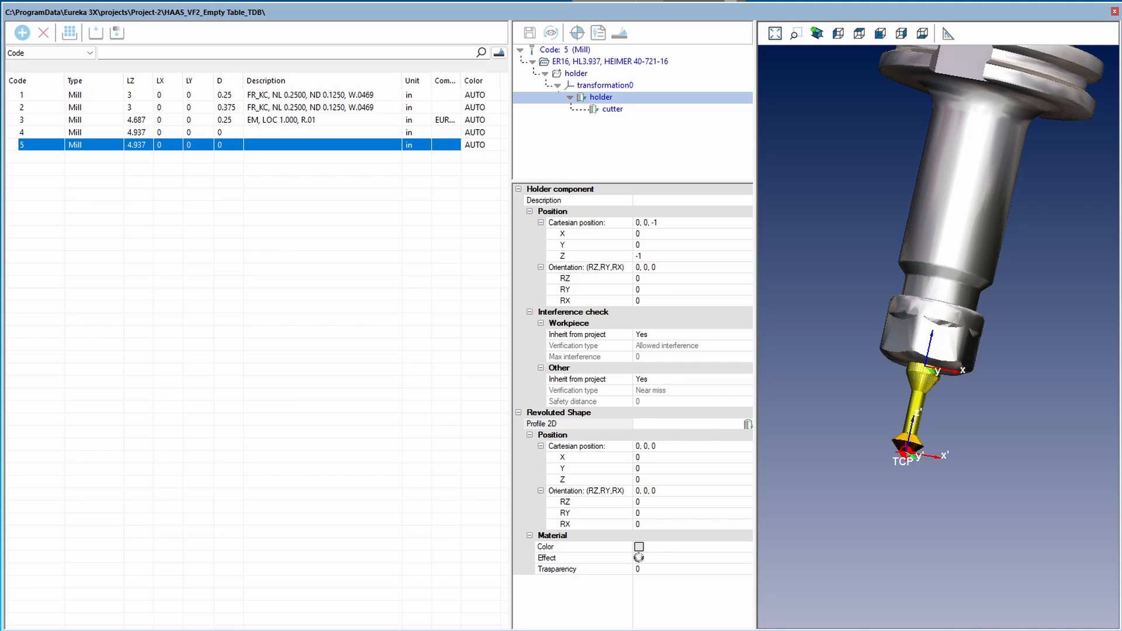
# Step: Inspect the resized holder and cutter in a side view and save tool 5
pyautogui.click(838, 38)
pyautogui.scroll(1, 943, 413)
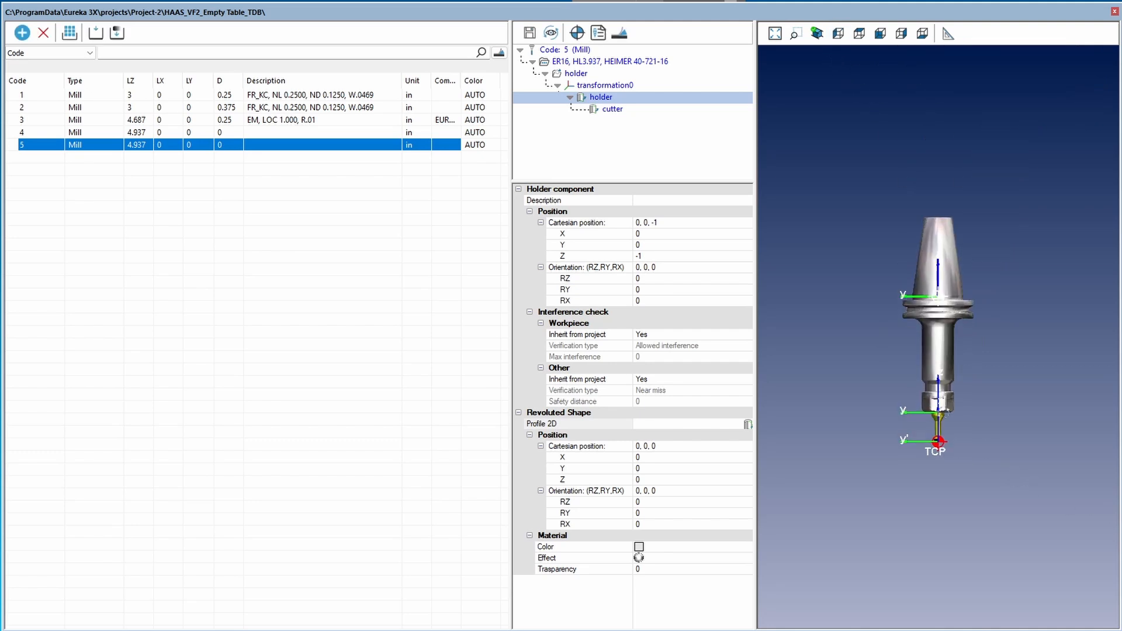
pyautogui.scroll(-1, 943, 412)
pyautogui.scroll(8, 943, 413)
pyautogui.scroll(5, 943, 412)
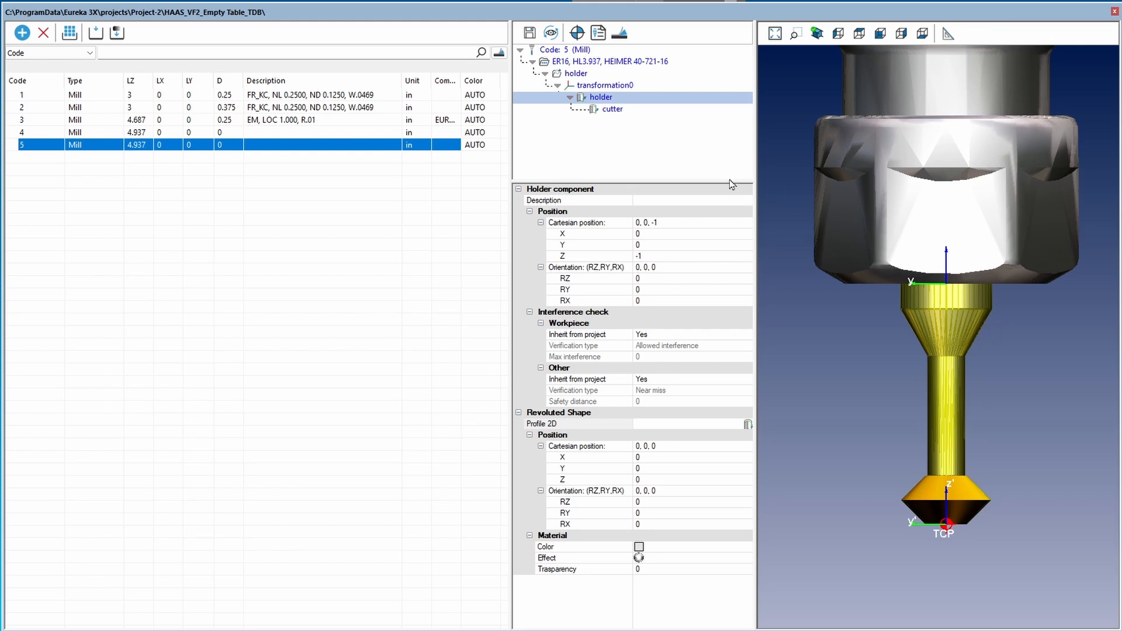
pyautogui.click(530, 33)
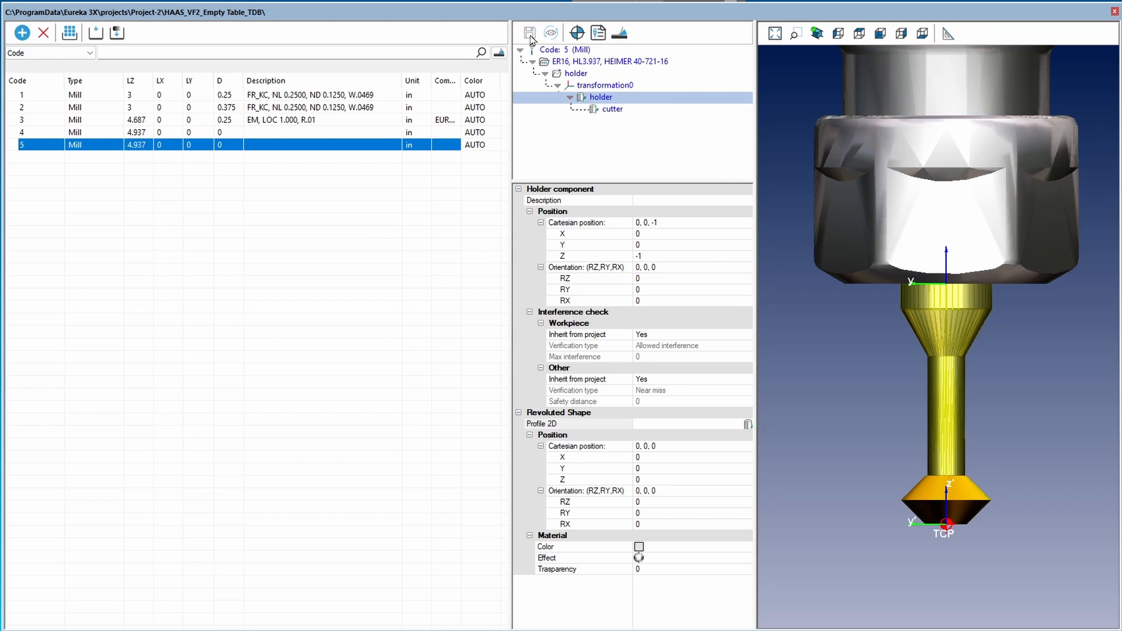